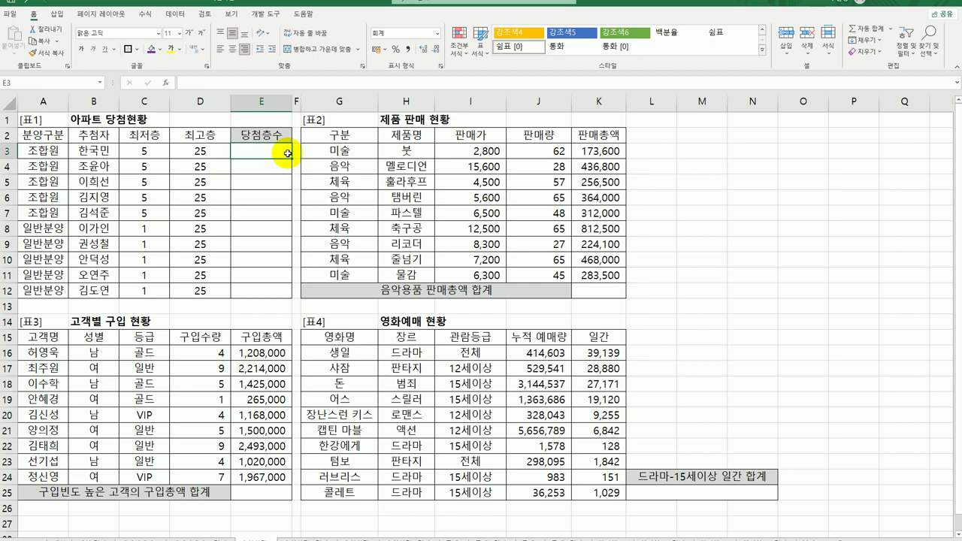
Enter a RANDBETWEEN formula in E3 with C3 as the bottom value and D3 as the top value.
type("=")
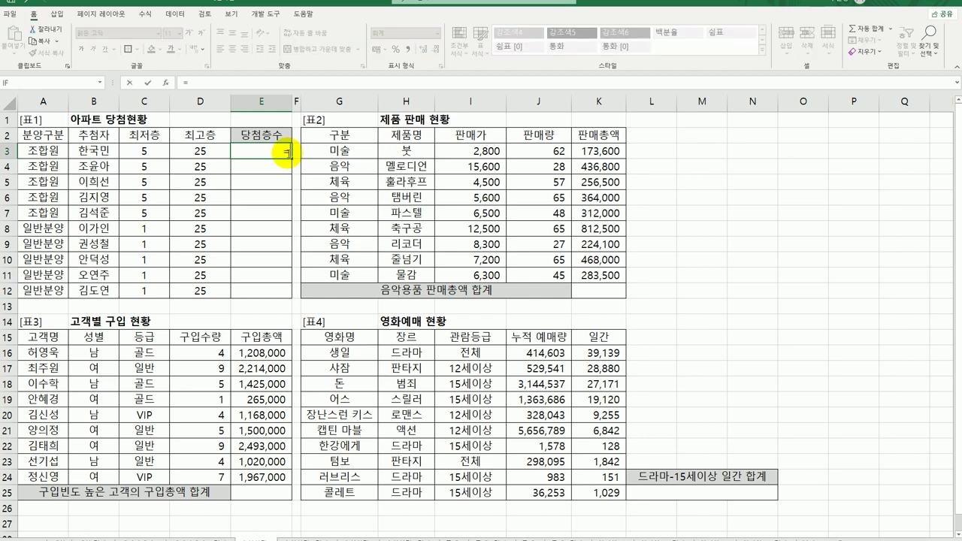
key("BackSpace")
type("ran")
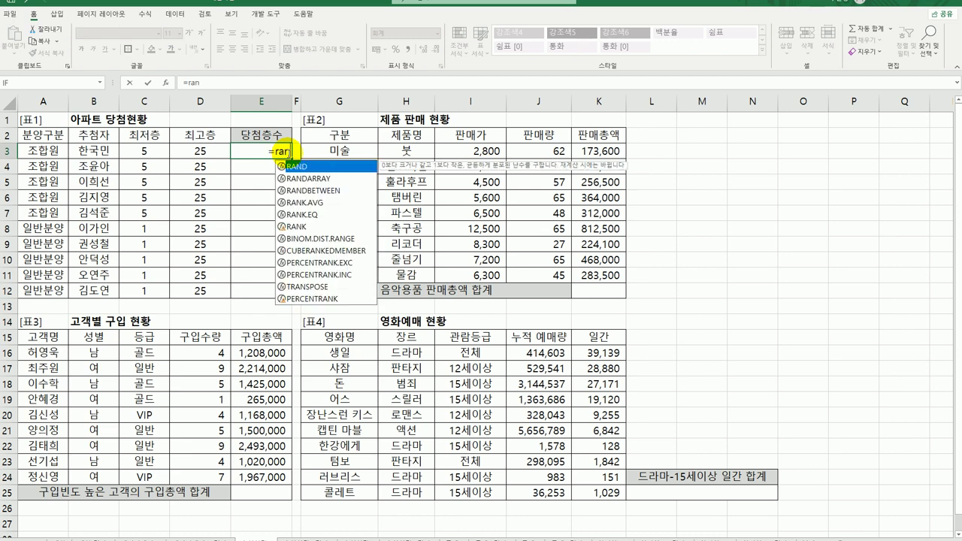
left_click(315, 190)
double_click(319, 189)
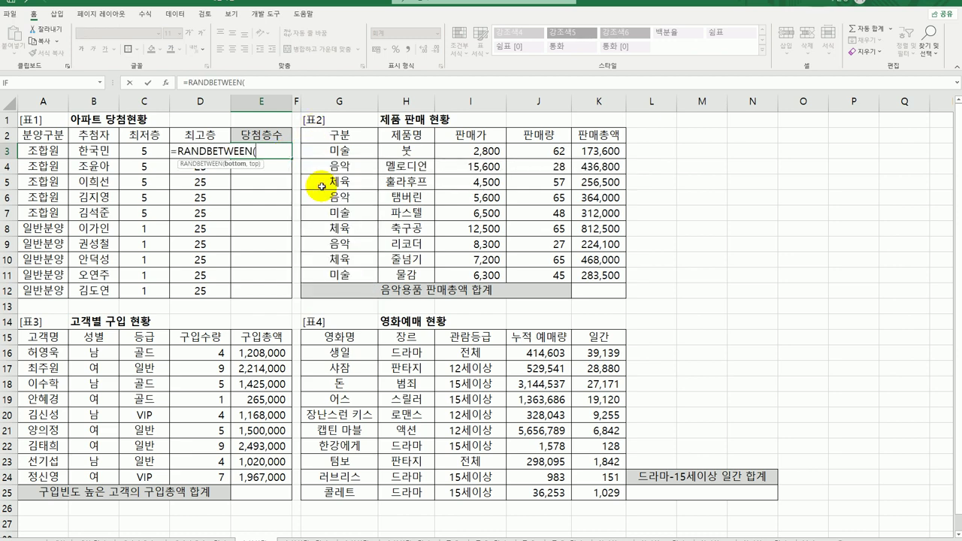
left_click(165, 85)
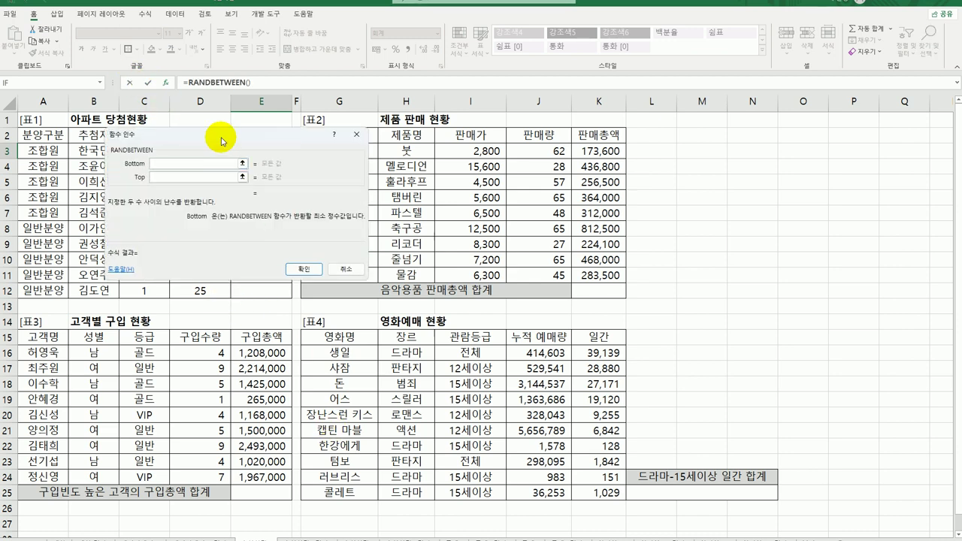
left_click_drag(221, 138, 449, 194)
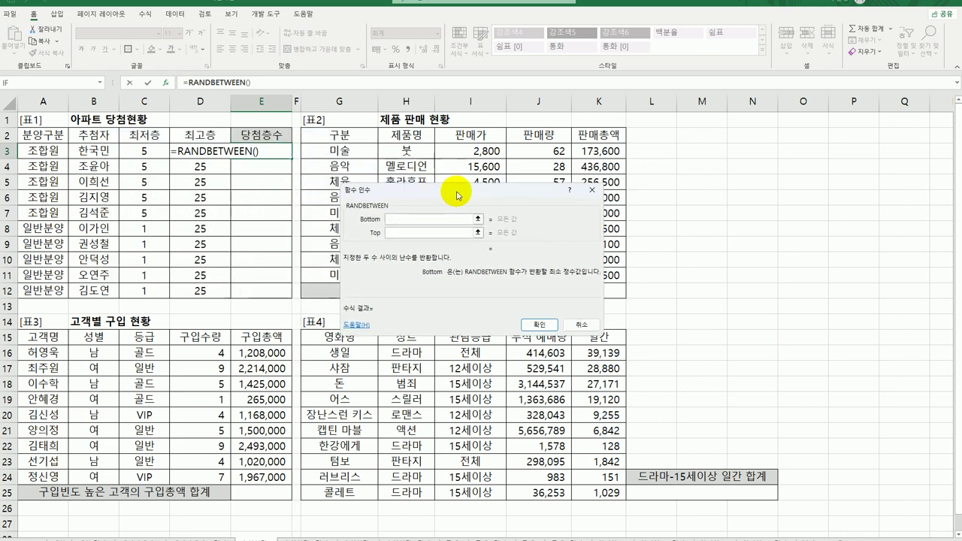
left_click(144, 151)
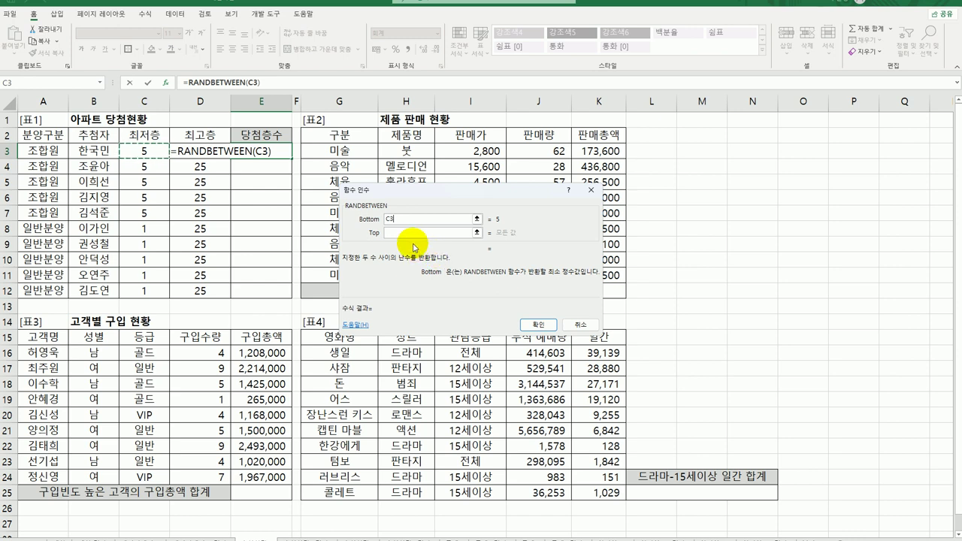
left_click(412, 232)
left_click(205, 150)
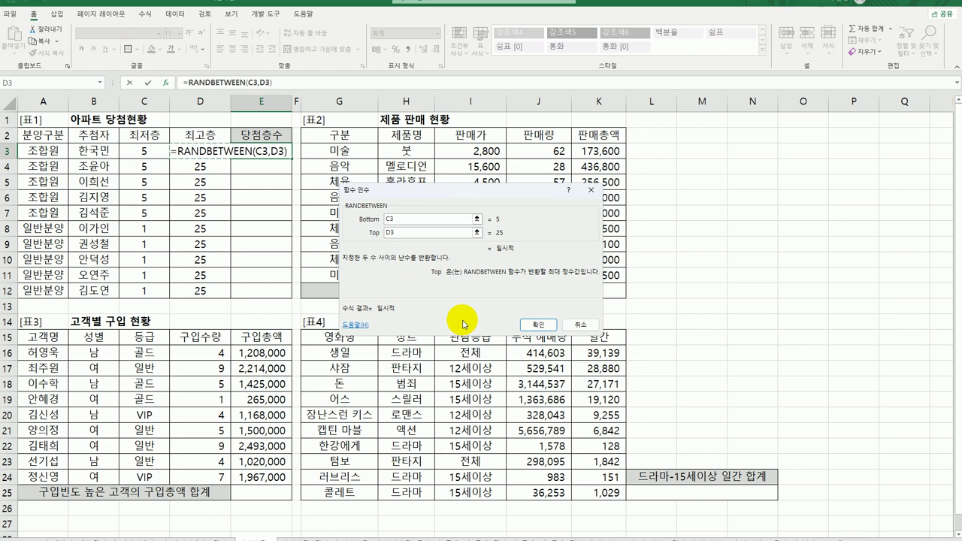
left_click(540, 325)
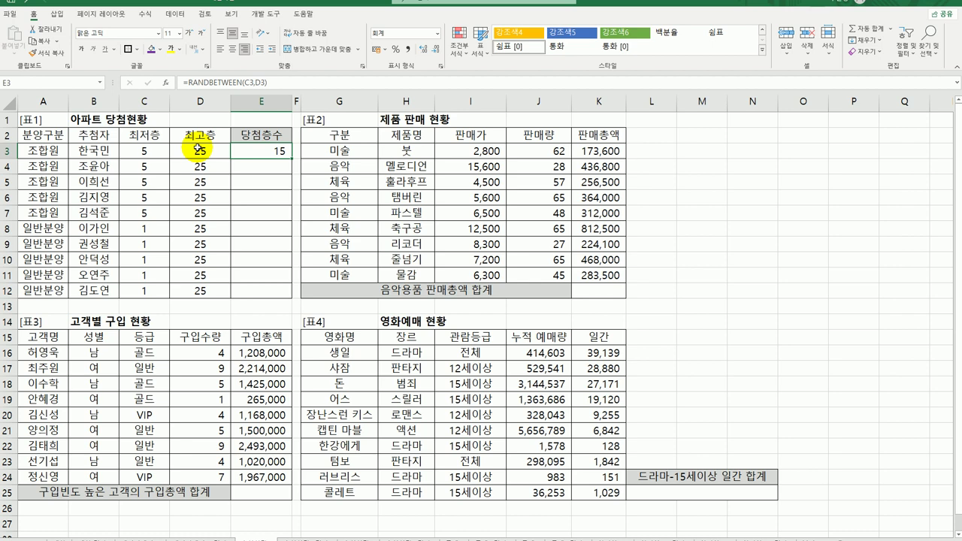
Append &"층" to the RANDBETWEEN formula in E3 and fill it down through E12.
double_click(251, 149)
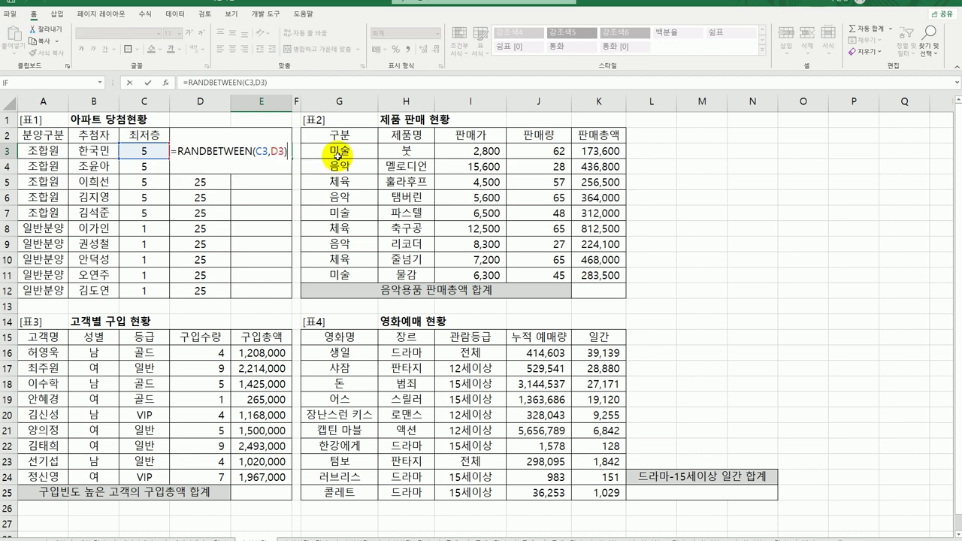
type("&\"")
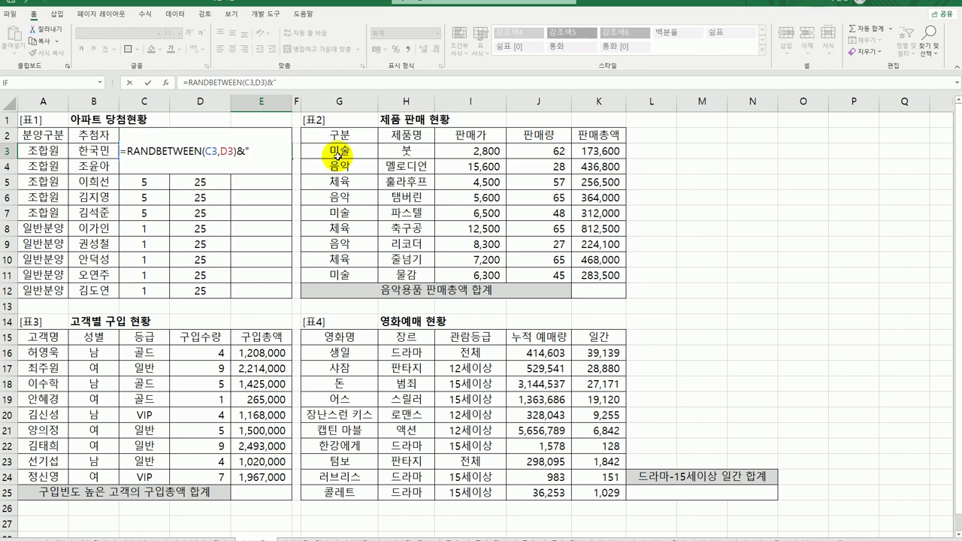
type("층\"")
key("Return")
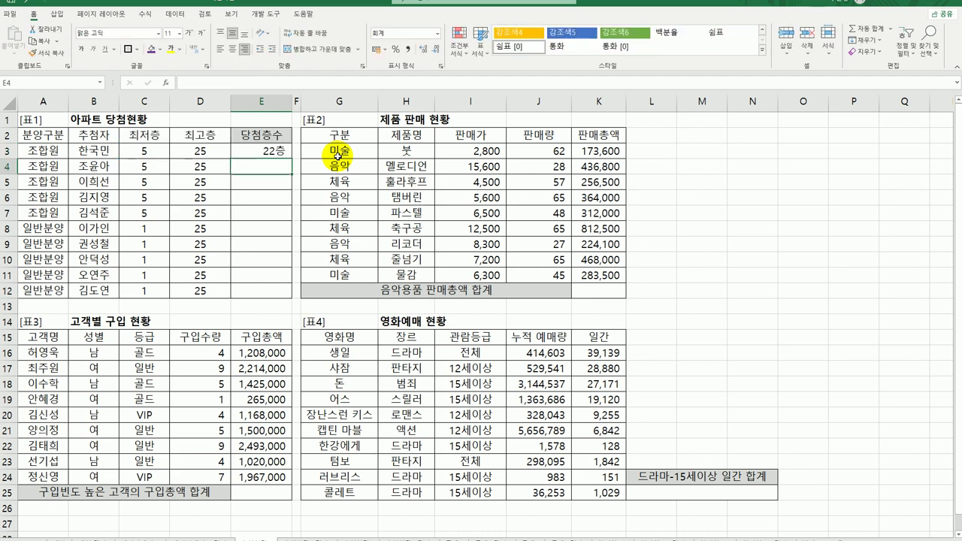
left_click(279, 152)
left_click_drag(290, 158, 291, 297)
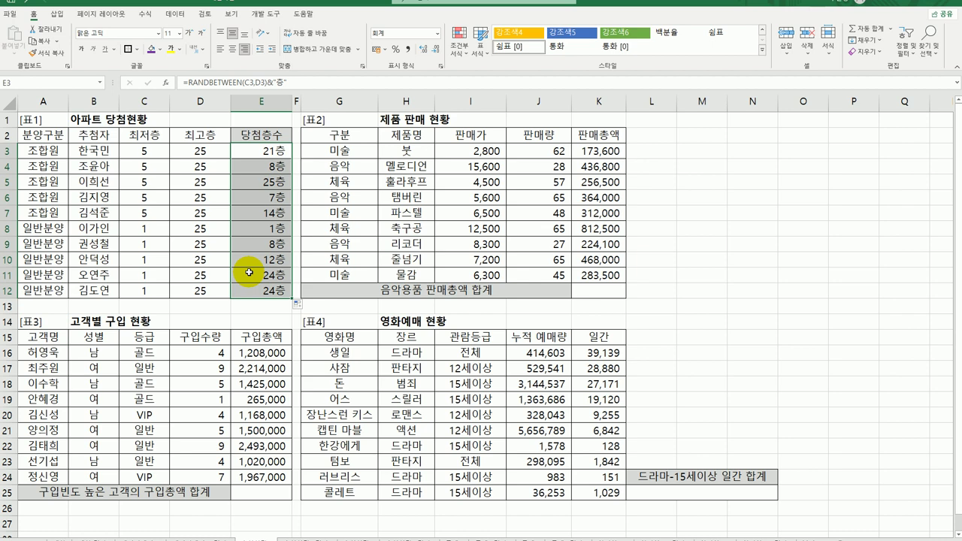
left_click(147, 150)
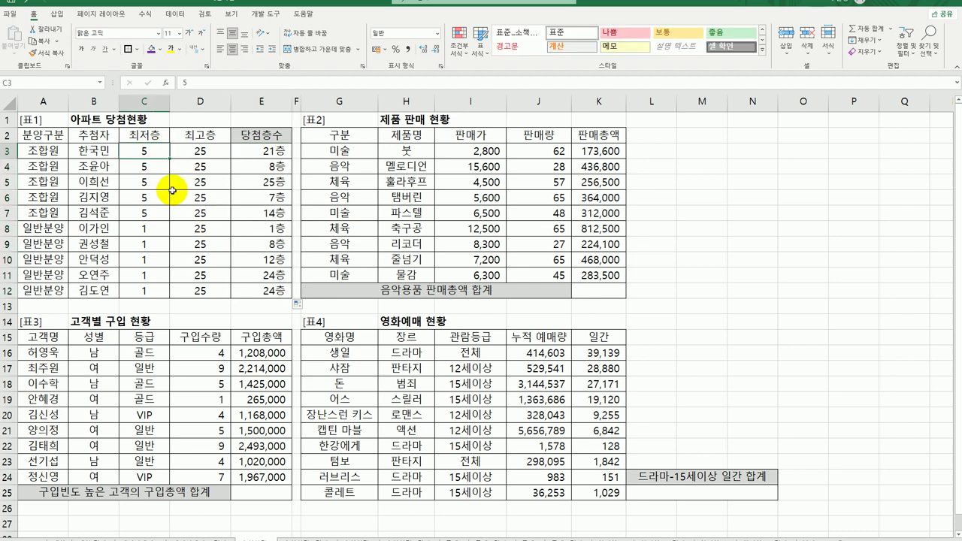
left_click(197, 151)
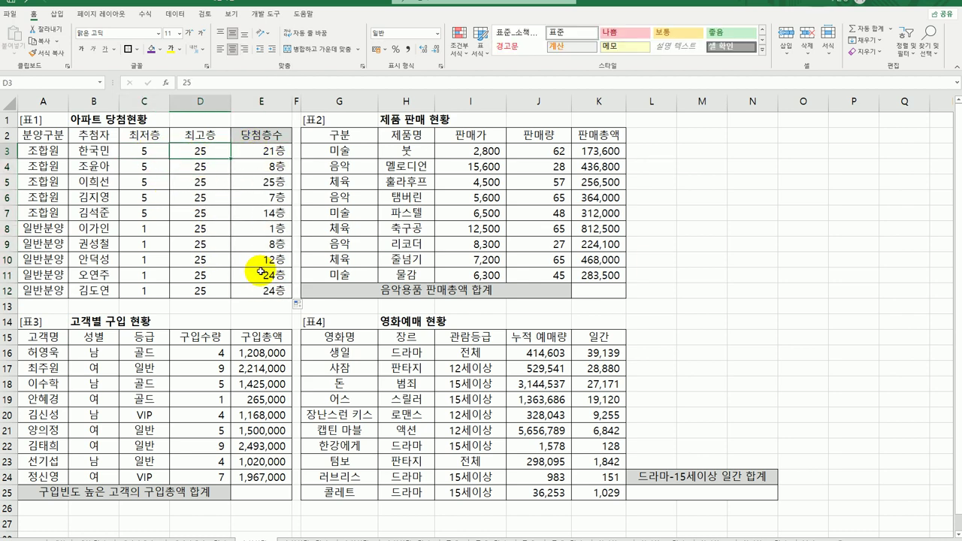
left_click(269, 153)
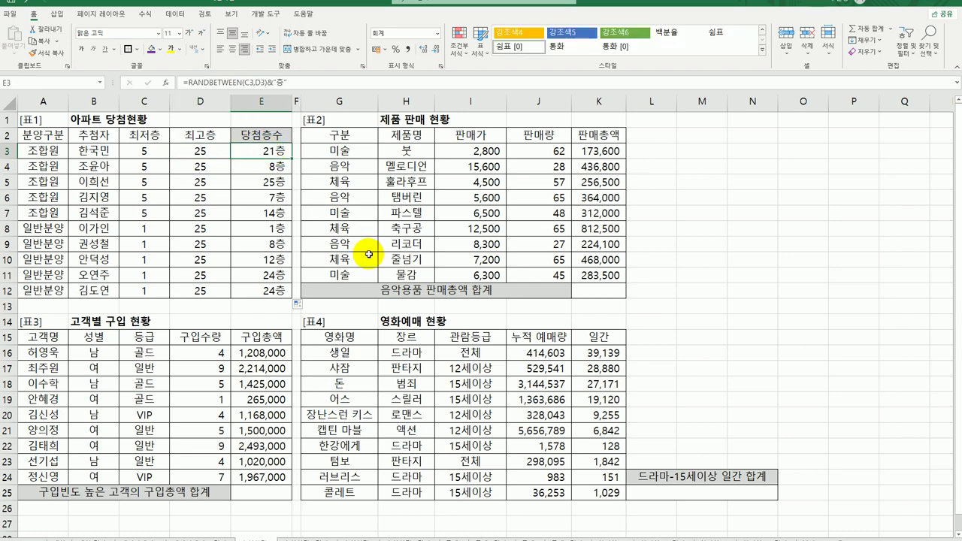
left_click(613, 289)
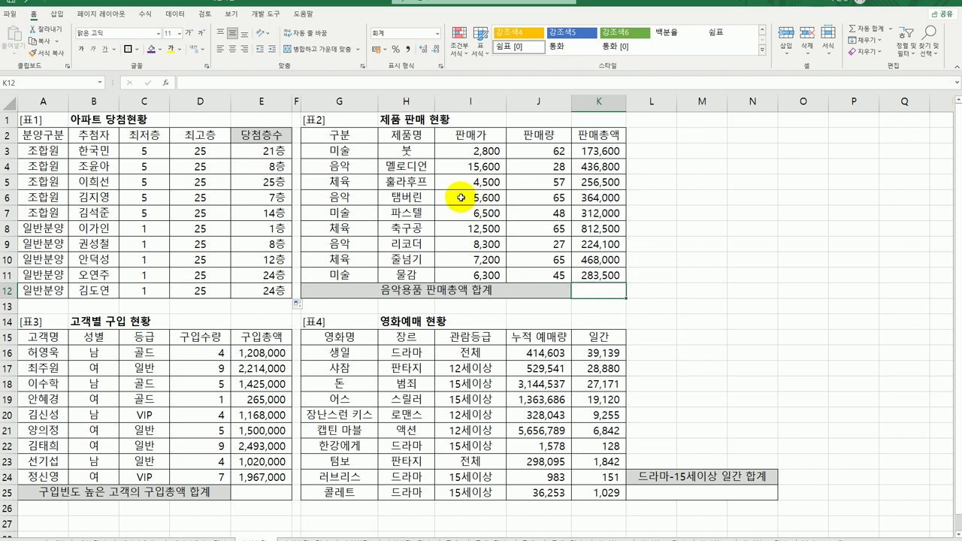
left_click(356, 149)
left_click_drag(359, 193, 347, 276)
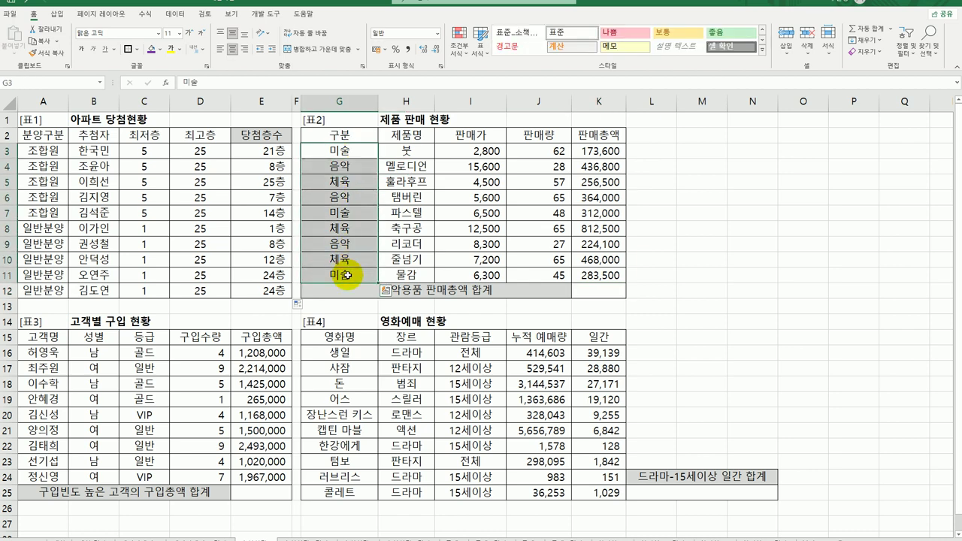
left_click(598, 152)
left_click_drag(598, 161, 585, 278)
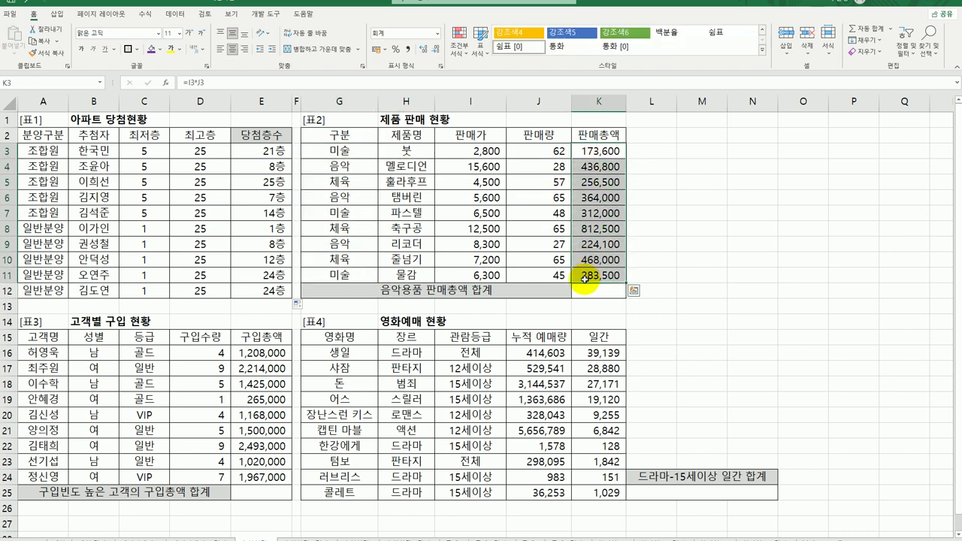
Enter a SUMIF formula in K12 with range G3:G11, criteria "음악" and sum range K3:K11.
left_click(597, 290)
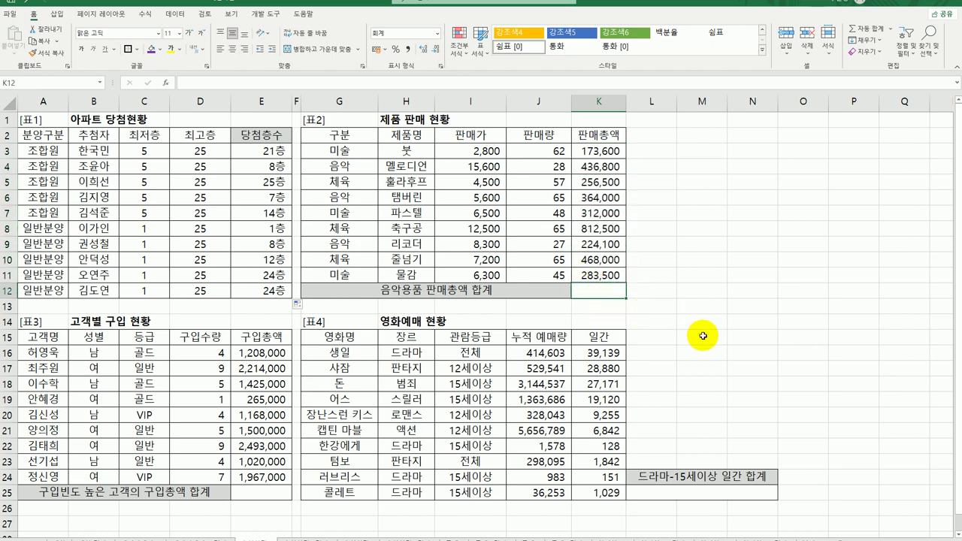
type("=")
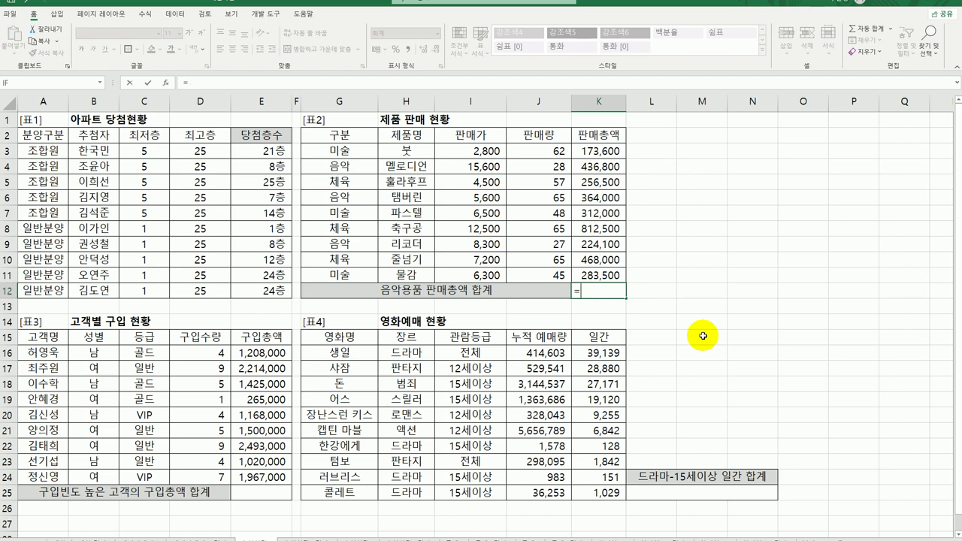
type("sum")
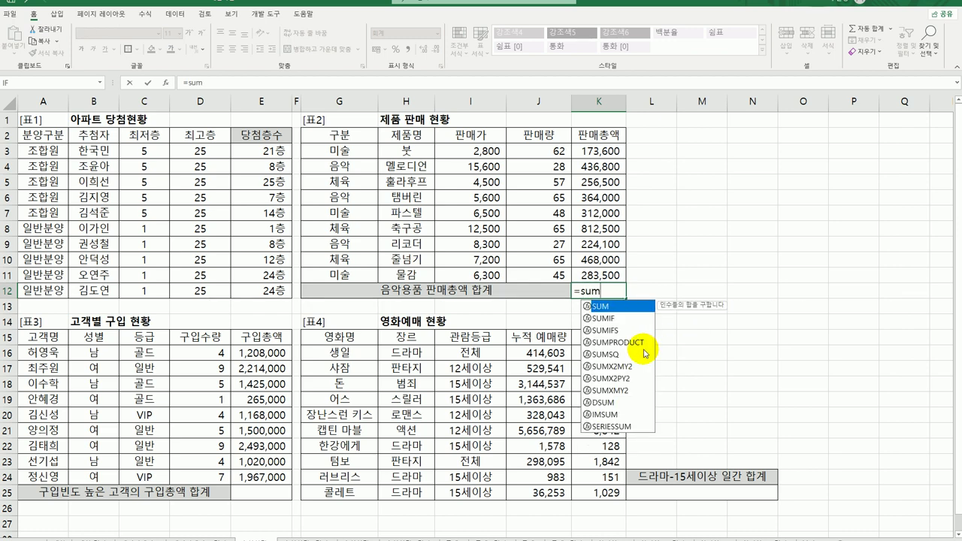
left_click(606, 318)
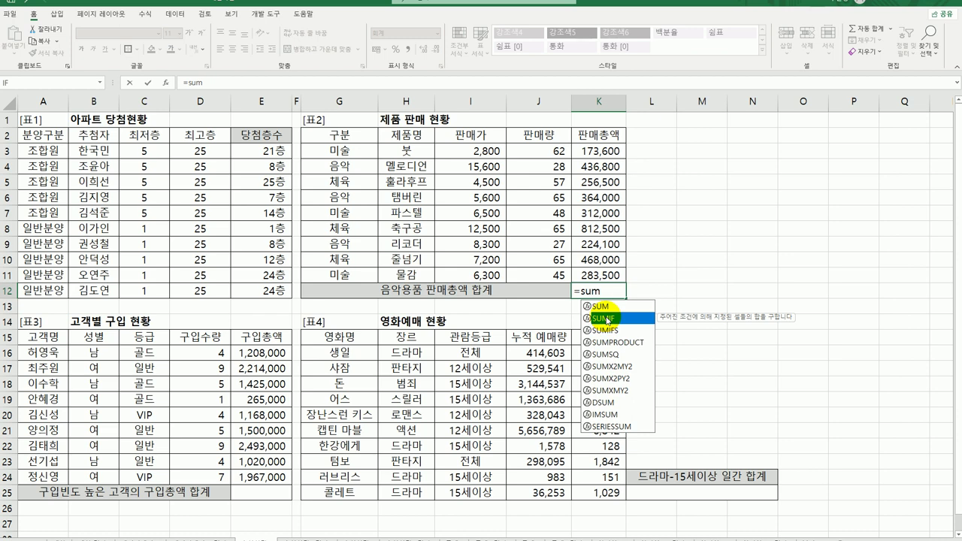
double_click(606, 319)
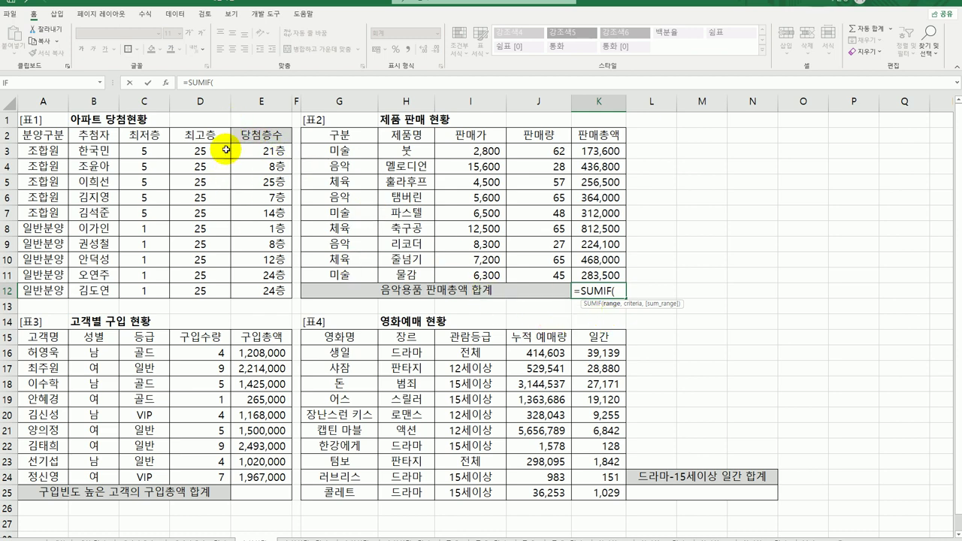
left_click(166, 83)
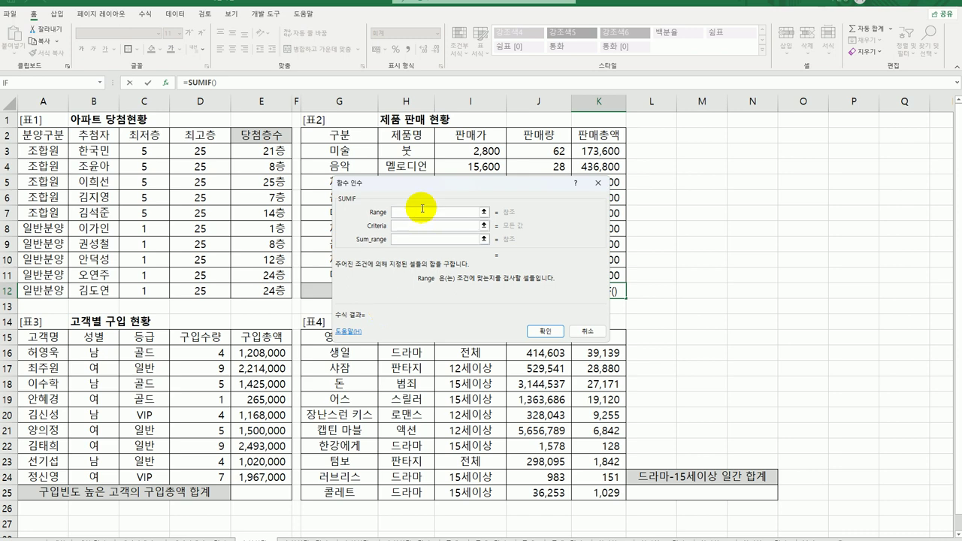
left_click_drag(423, 185, 262, 325)
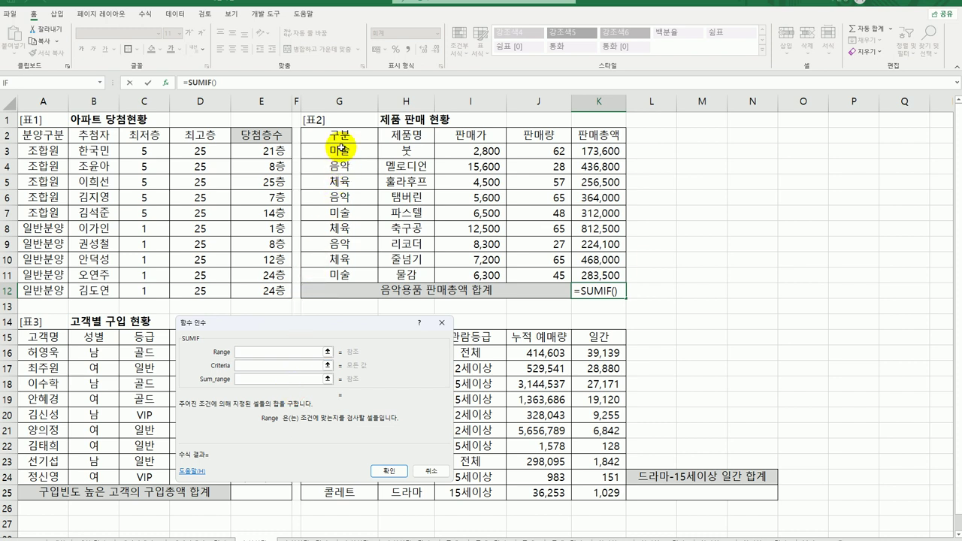
left_click_drag(337, 150, 334, 275)
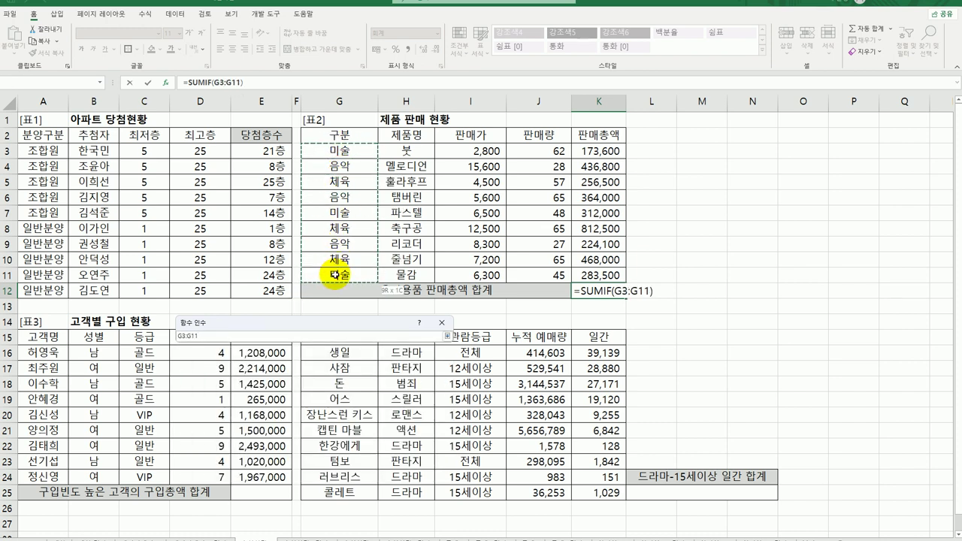
left_click(270, 367)
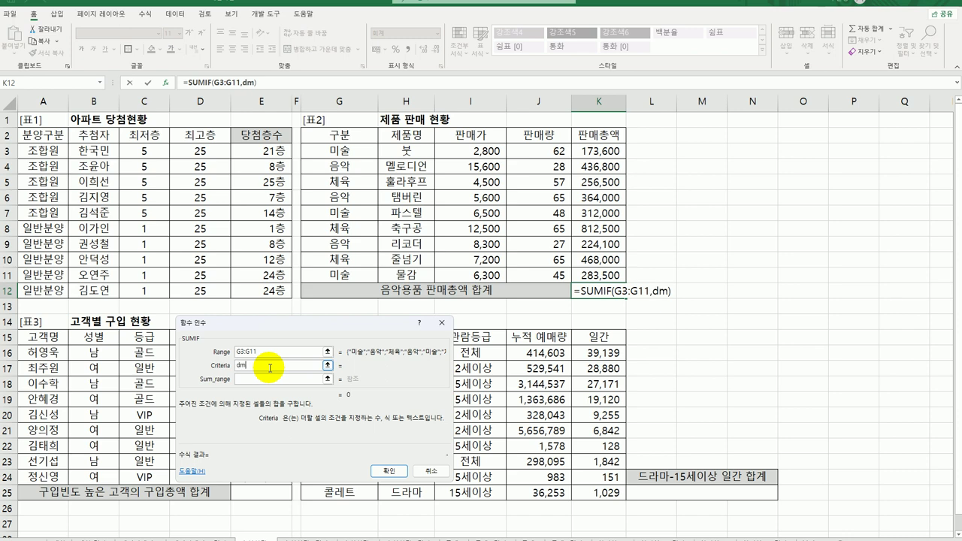
type("음악")
key("Tab")
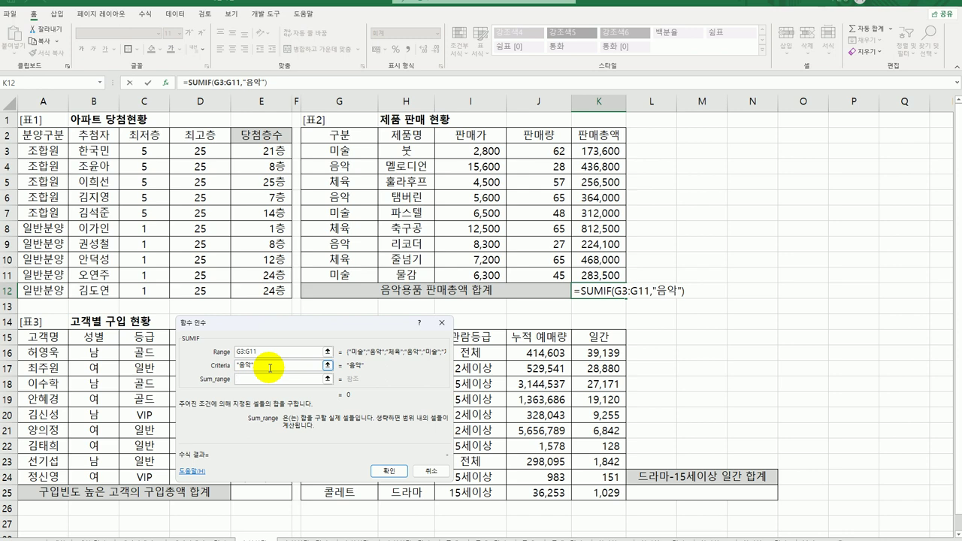
left_click_drag(594, 151, 577, 274)
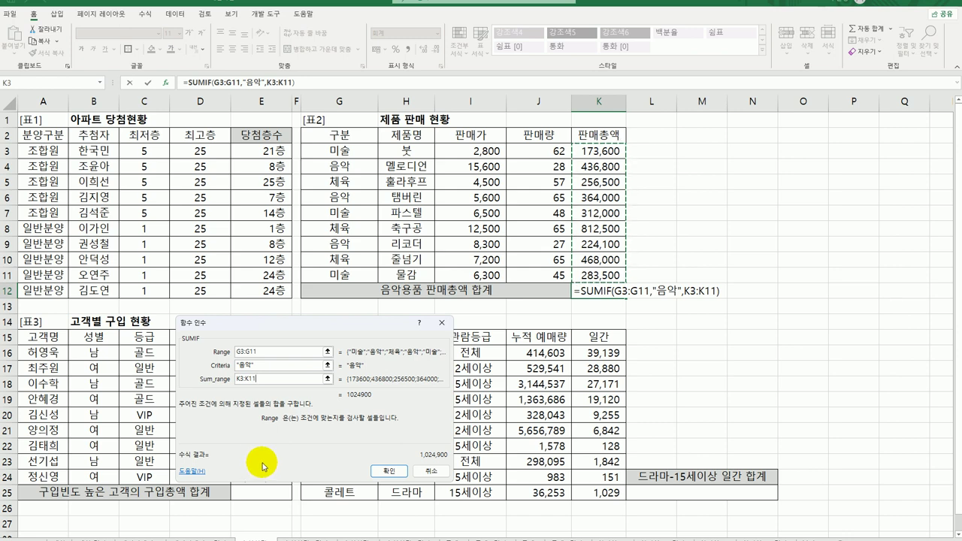
left_click(391, 472)
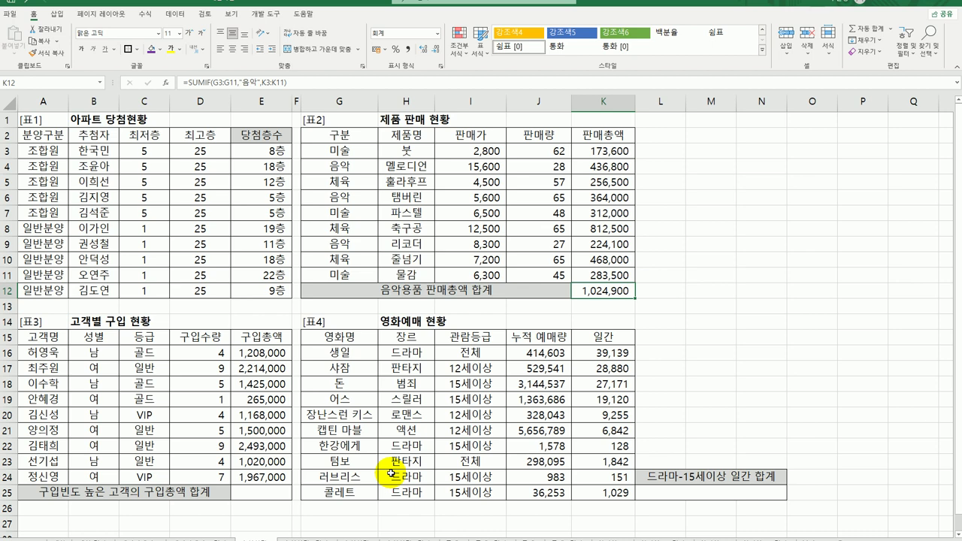
Wrap the SUMIF formula in K12 in a ROUNDUP function.
double_click(593, 293)
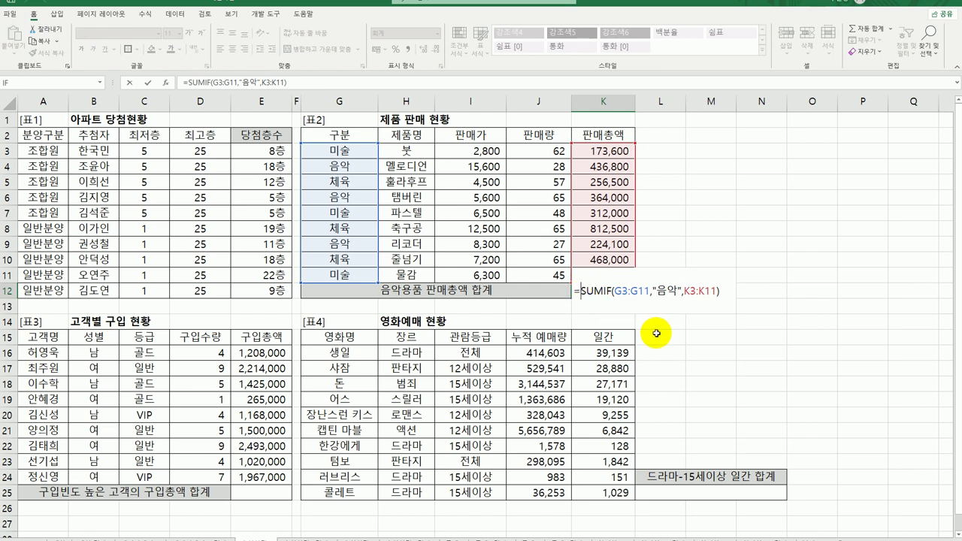
type("ㄱ")
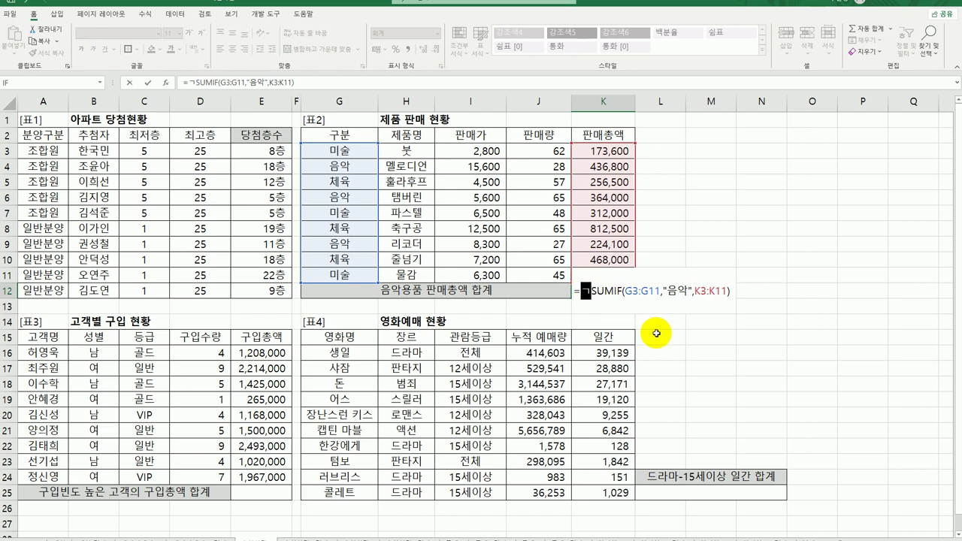
key("BackSpace")
key("Hangul")
type("rou")
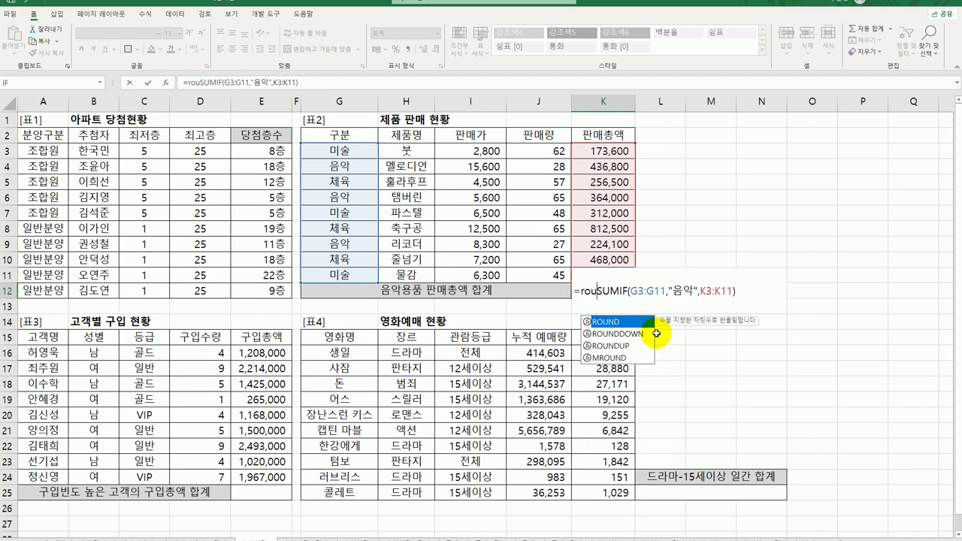
double_click(631, 343)
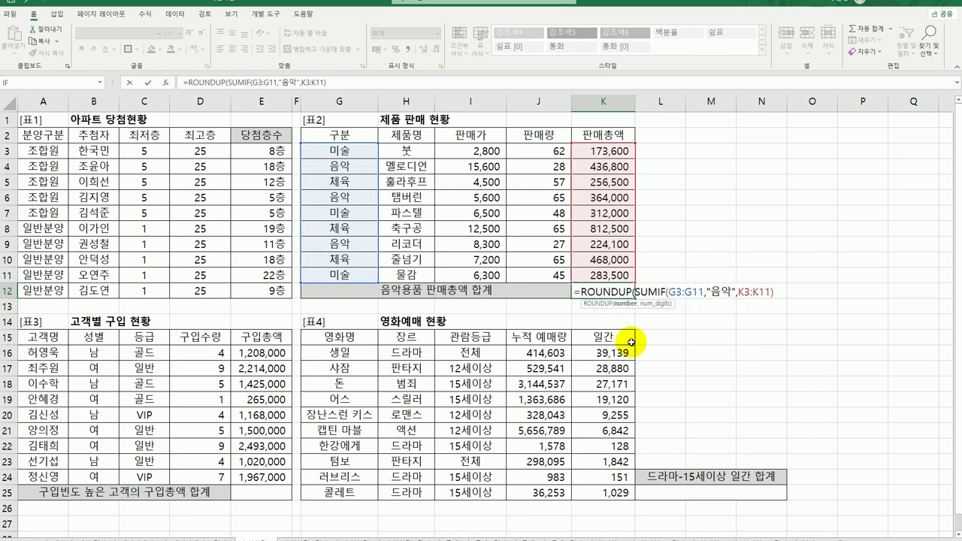
left_click(602, 292)
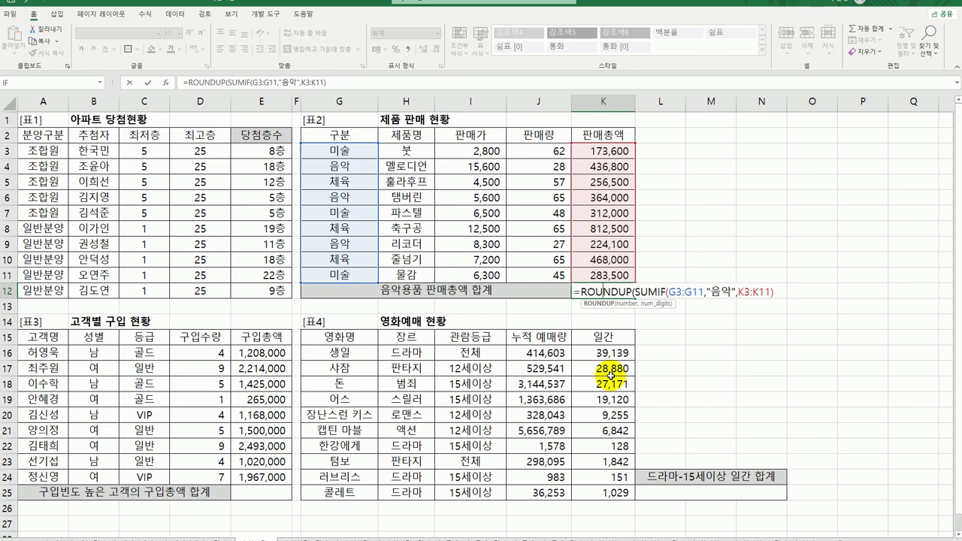
Set the Num_digits argument of the ROUNDUP function in K12 to -3 and apply the formula.
left_click(168, 85)
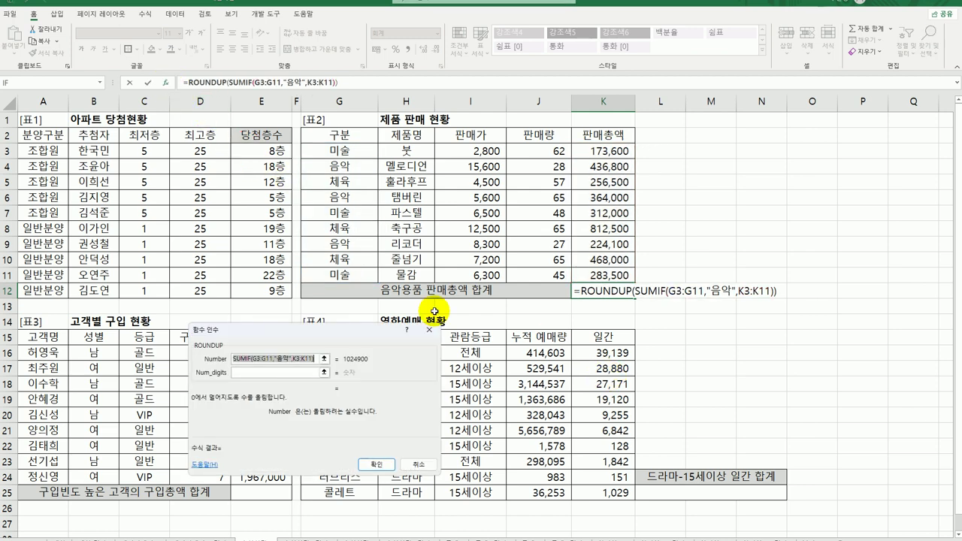
left_click(277, 372)
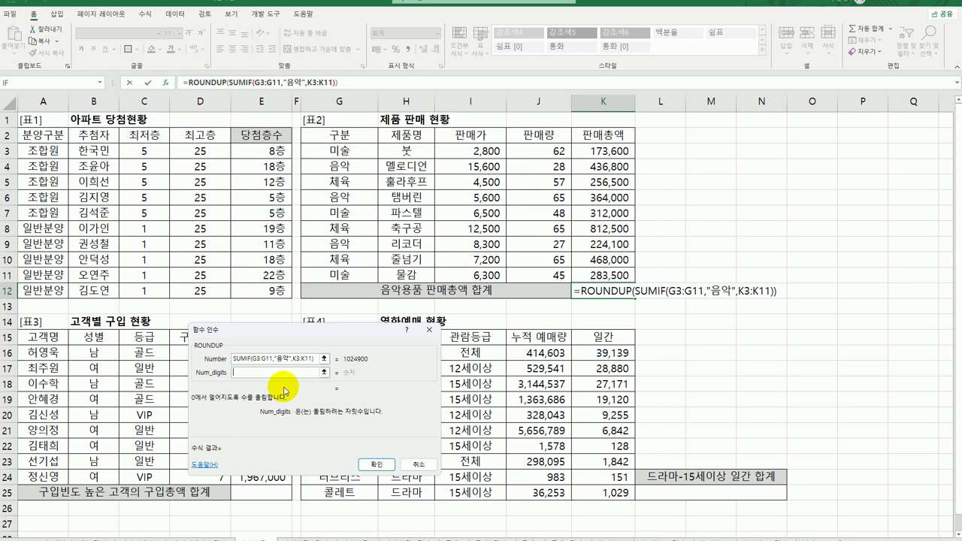
type("-1")
key("BackSpace")
type("2")
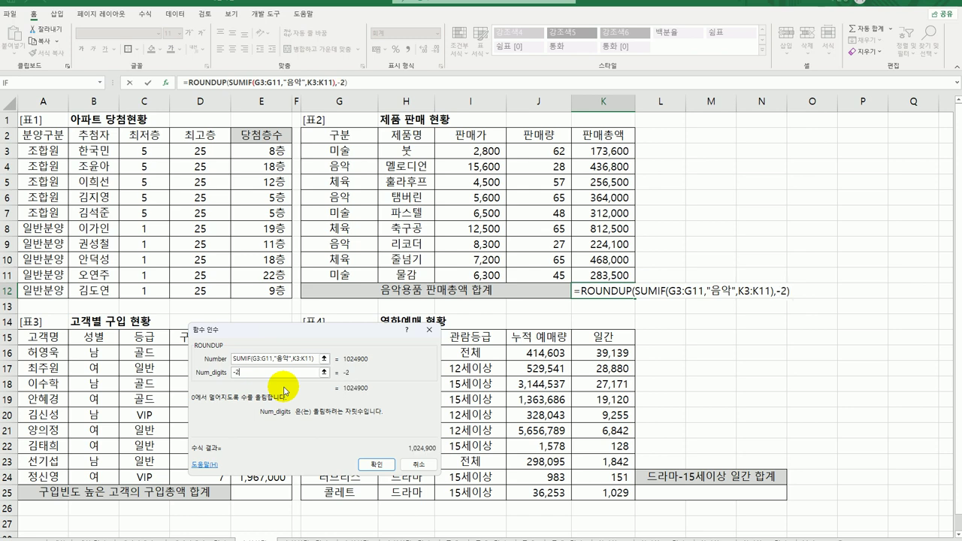
key("BackSpace")
key("BackSpace")
type("3")
left_click(377, 463)
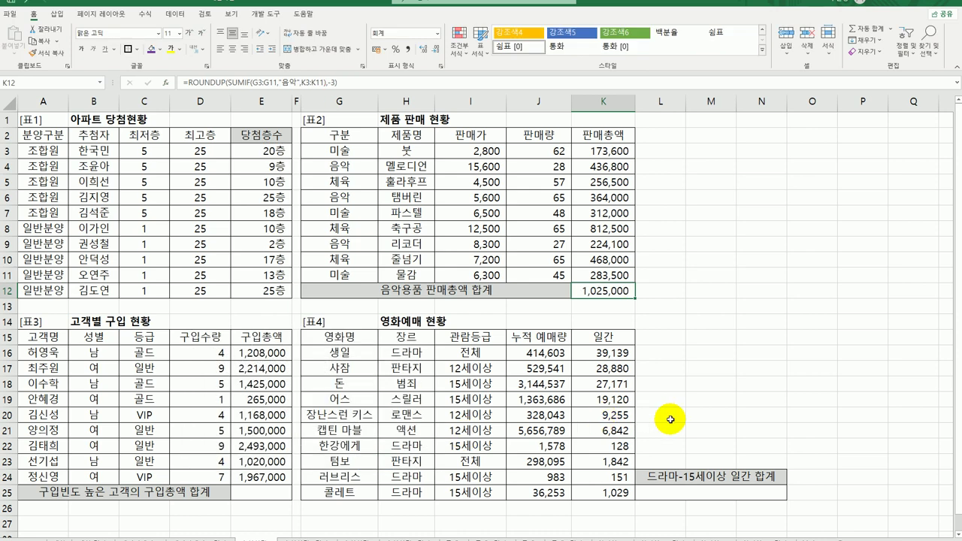
Enter a MODE.SNGL formula in E25 over the purchase quantities D16:D24.
left_click(274, 490)
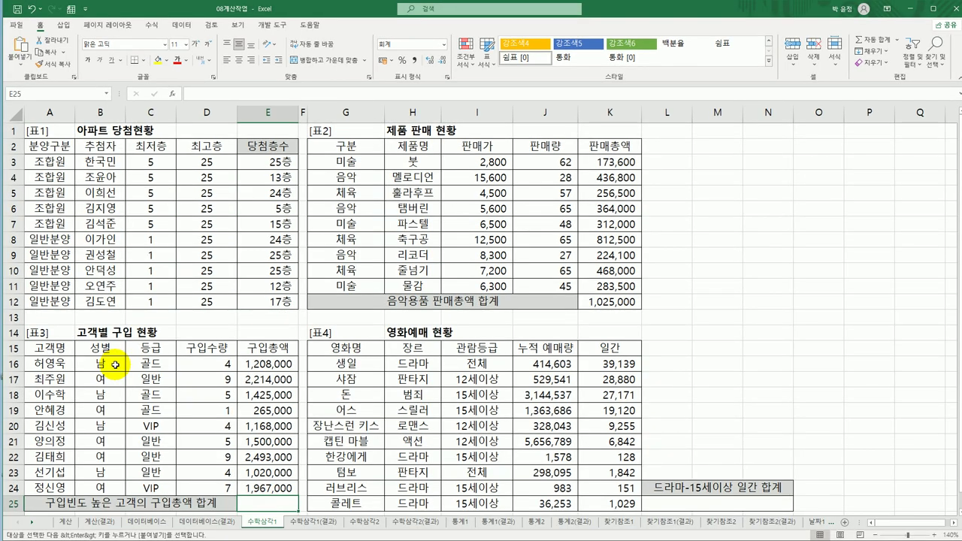
left_click_drag(204, 364, 201, 483)
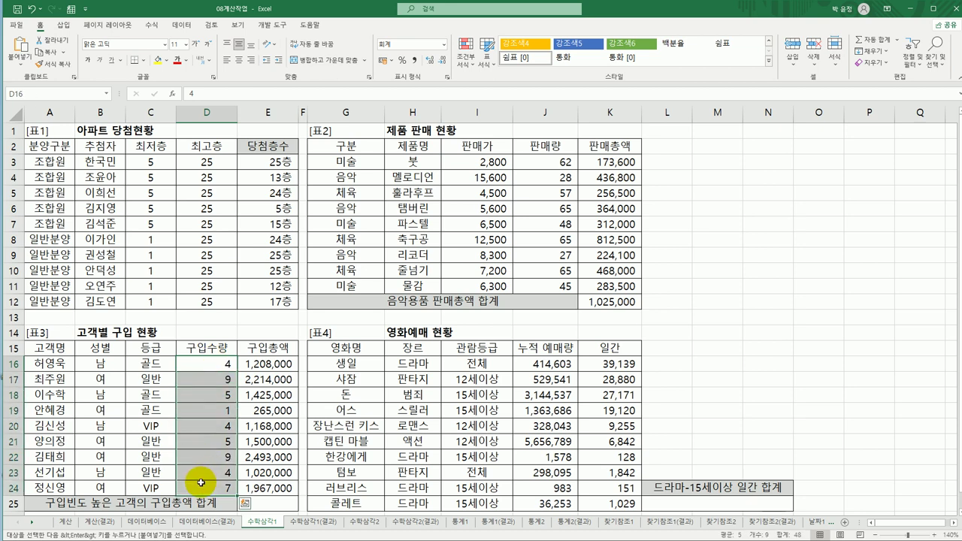
left_click(267, 364)
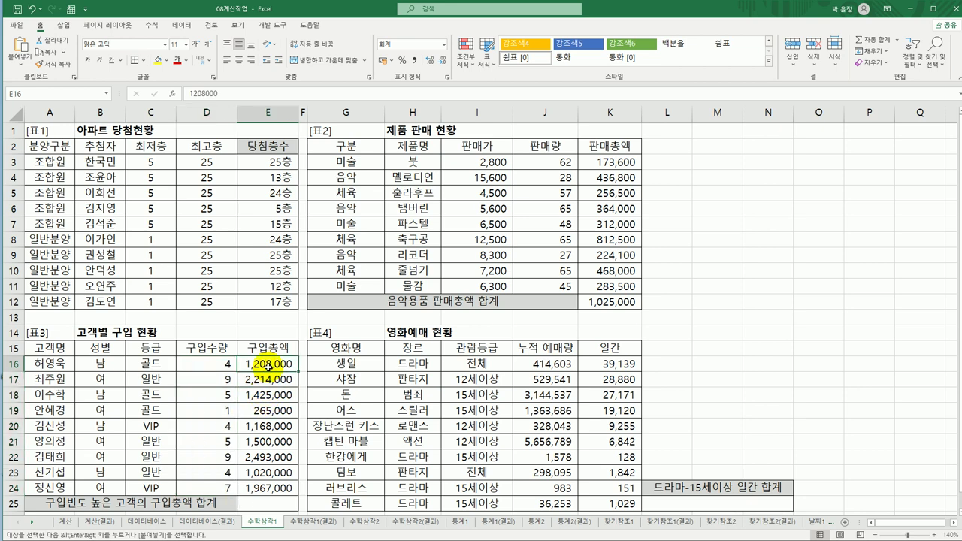
left_click(272, 503)
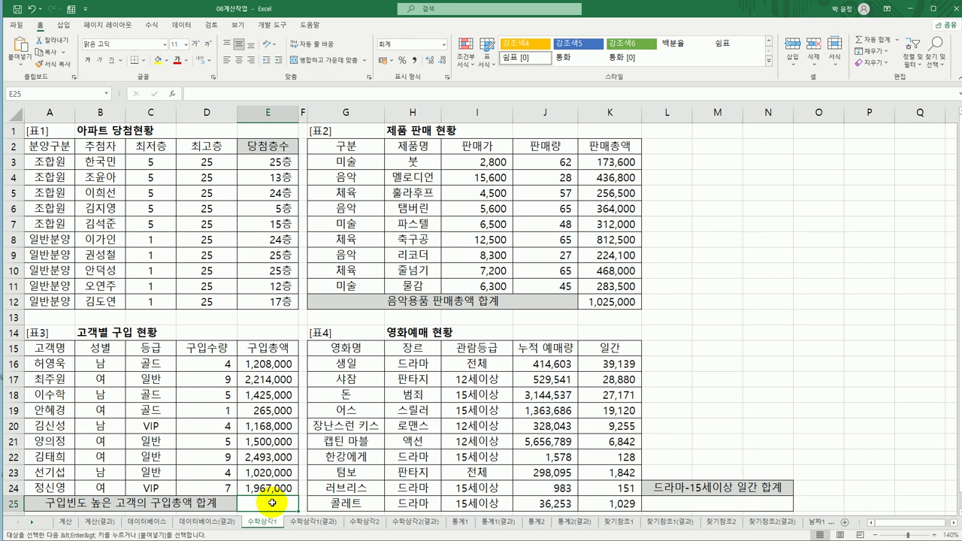
type("=")
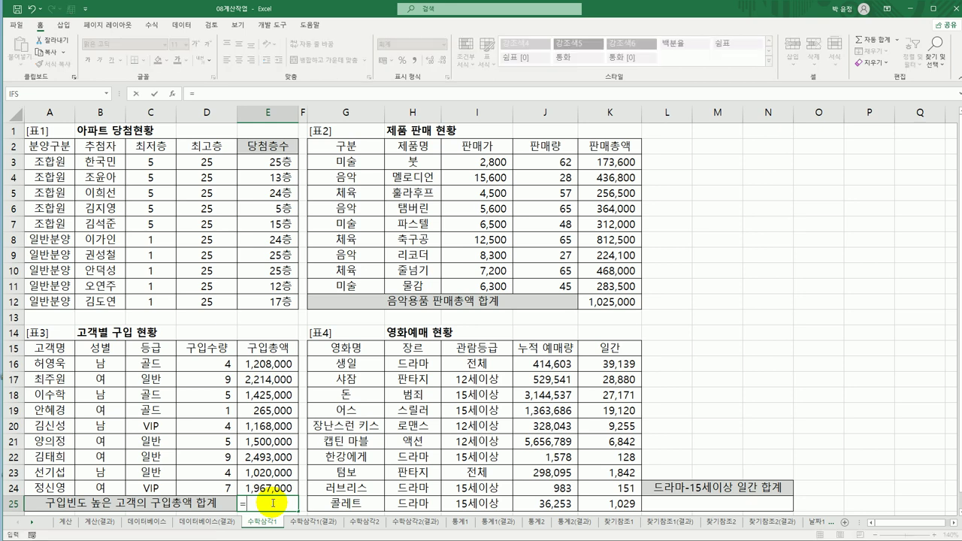
type("mode.")
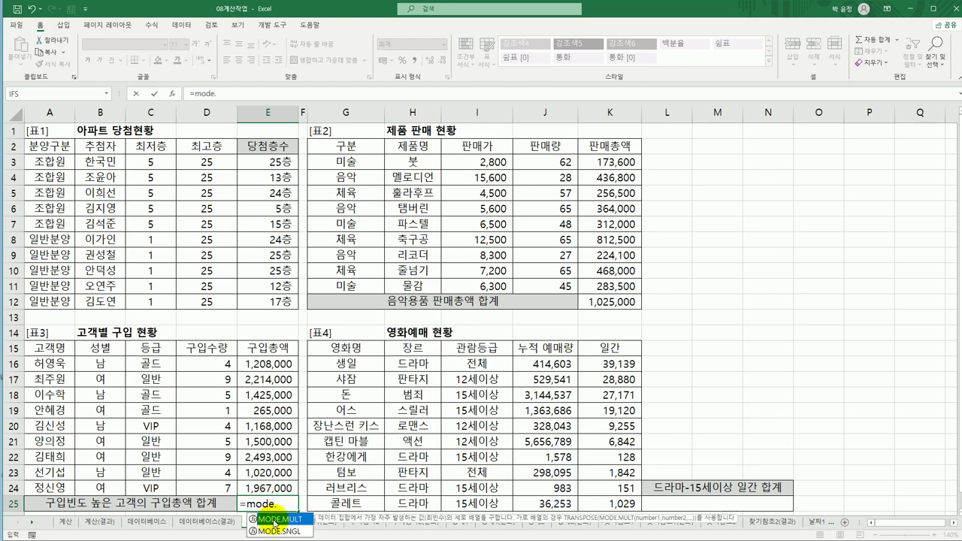
double_click(275, 531)
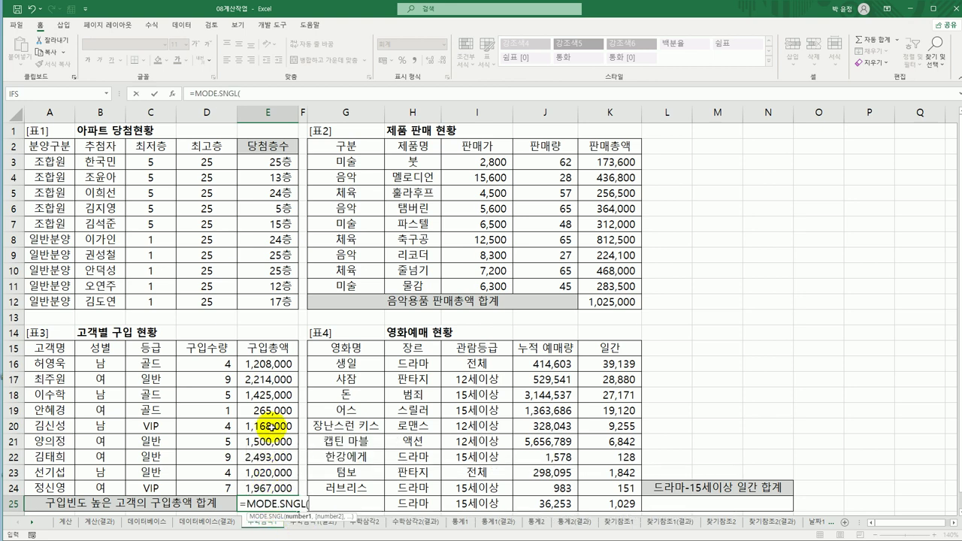
left_click_drag(211, 364, 216, 485)
key("Return")
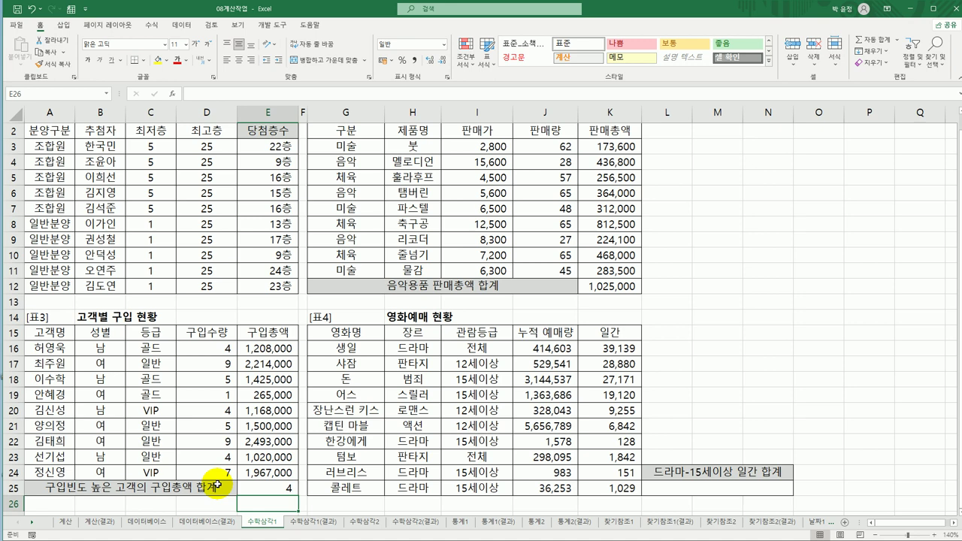
Cut the expression MODE.SNGL(D16:D24) out of the E25 formula for reuse, leaving only the equals sign.
left_click(258, 489)
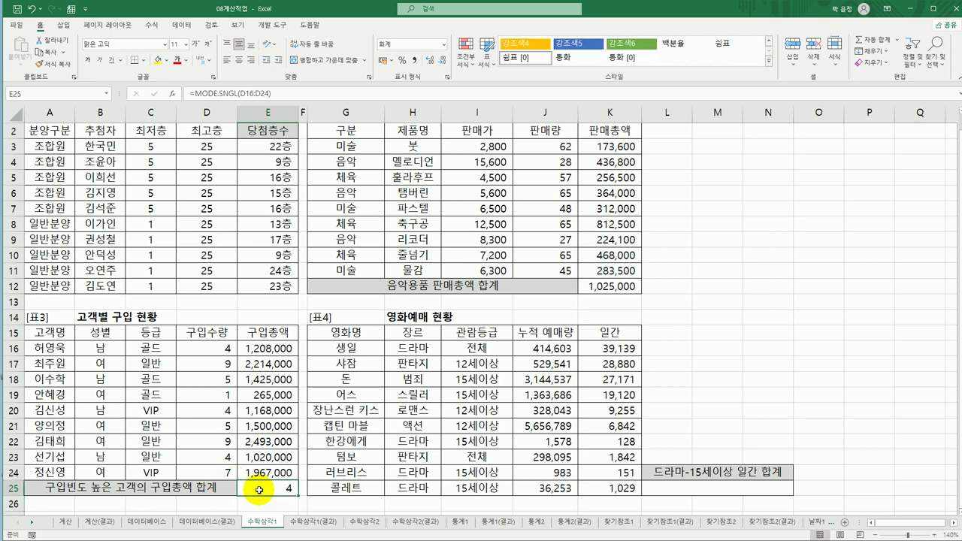
double_click(259, 489)
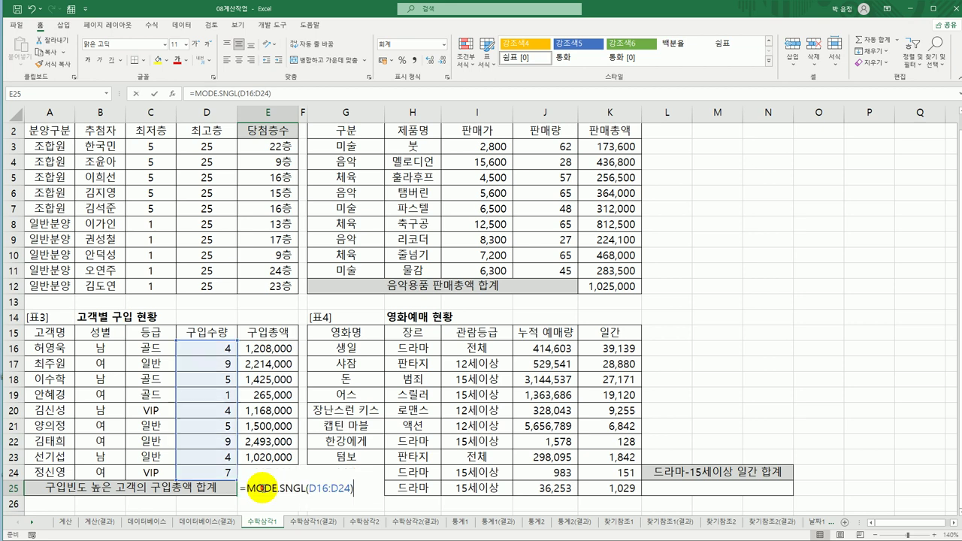
left_click_drag(243, 490, 371, 496)
key("ctrl+c")
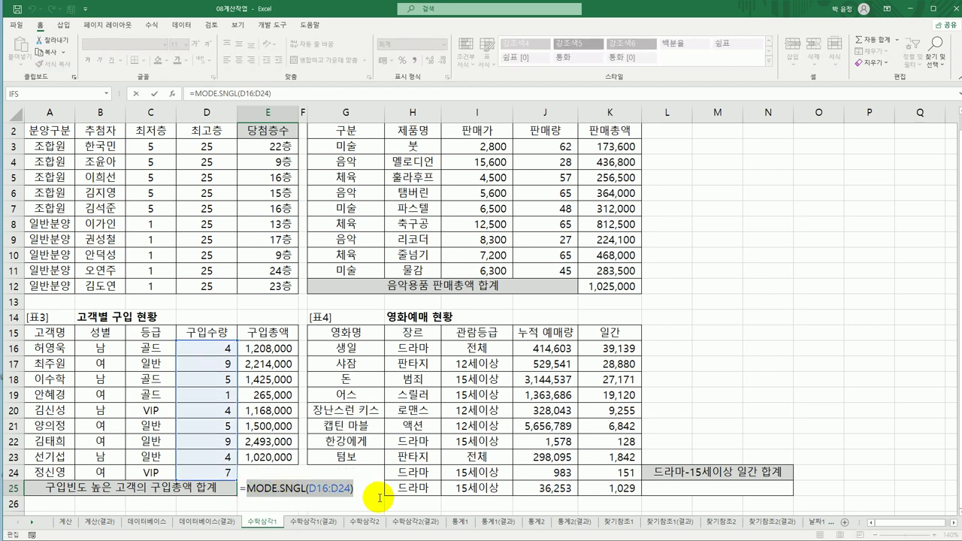
key("BackSpace")
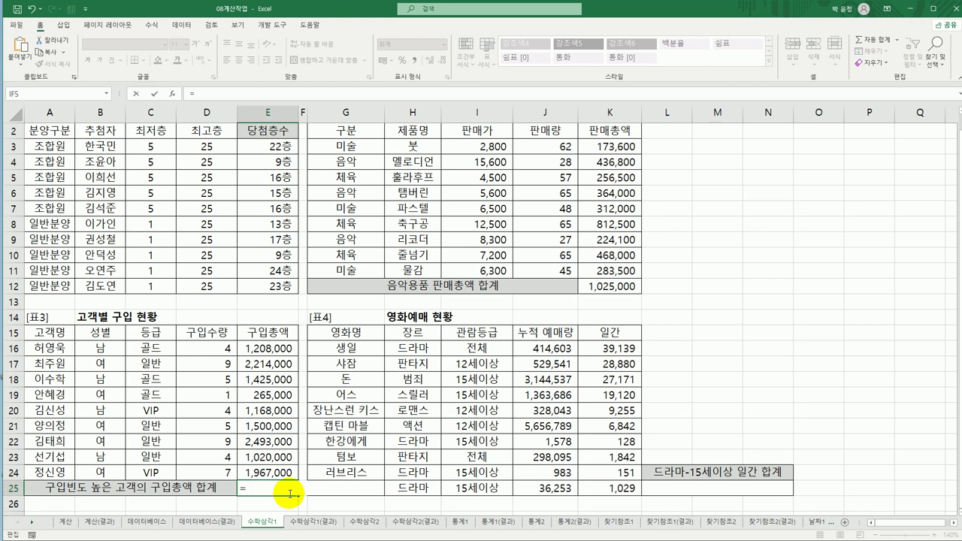
Build a SUMIF formula in E25 with range D16:D24, the copied MODE.SNGL(D16:D24) as criteria and sum range E16:E24.
type("sum")
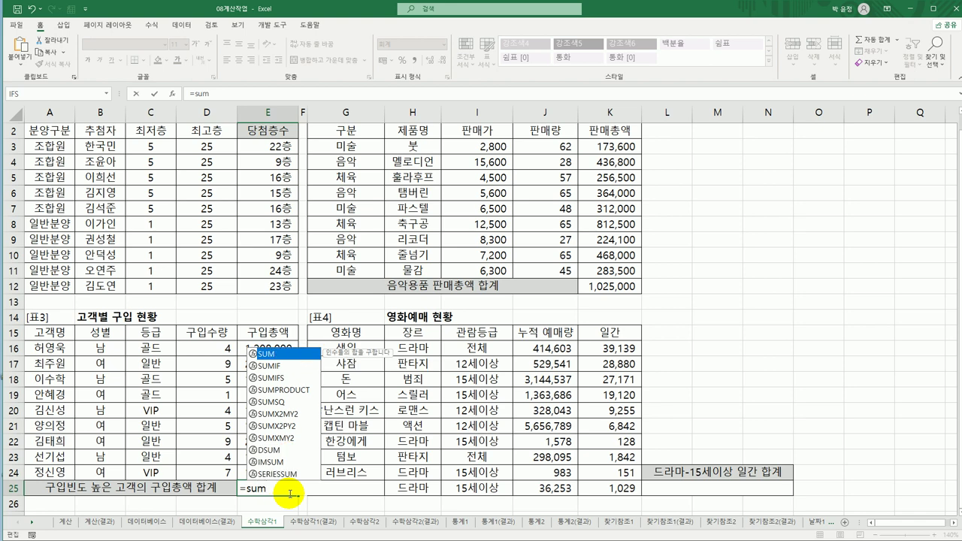
double_click(288, 365)
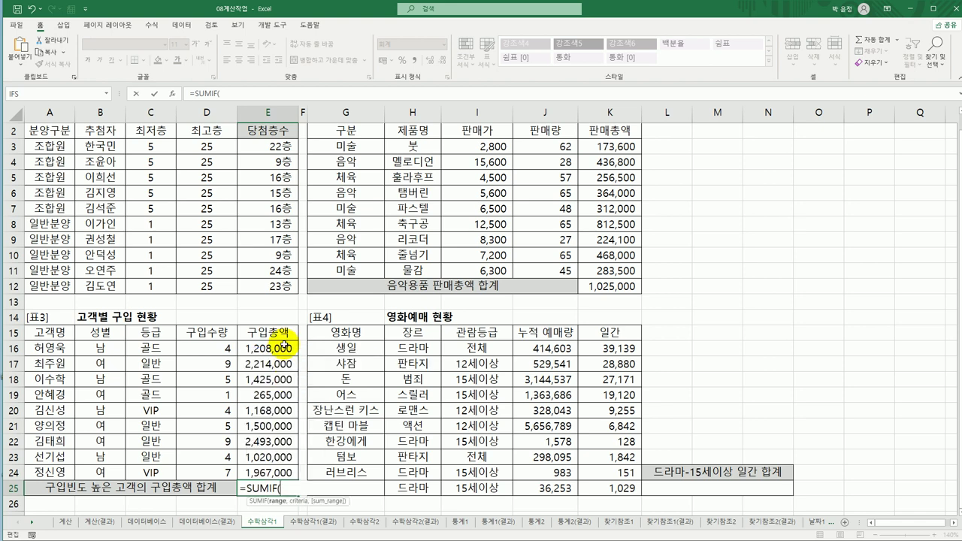
left_click(173, 97)
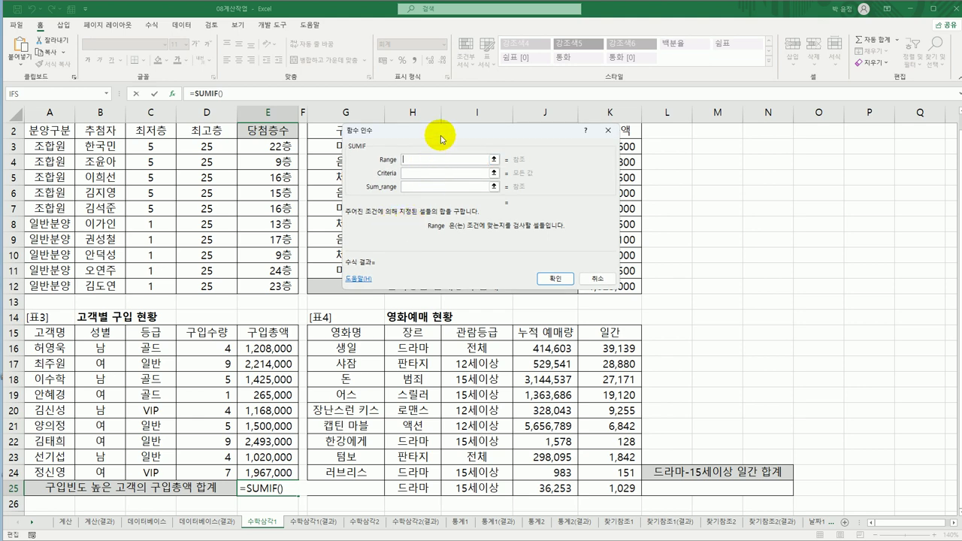
left_click_drag(440, 133, 369, 278)
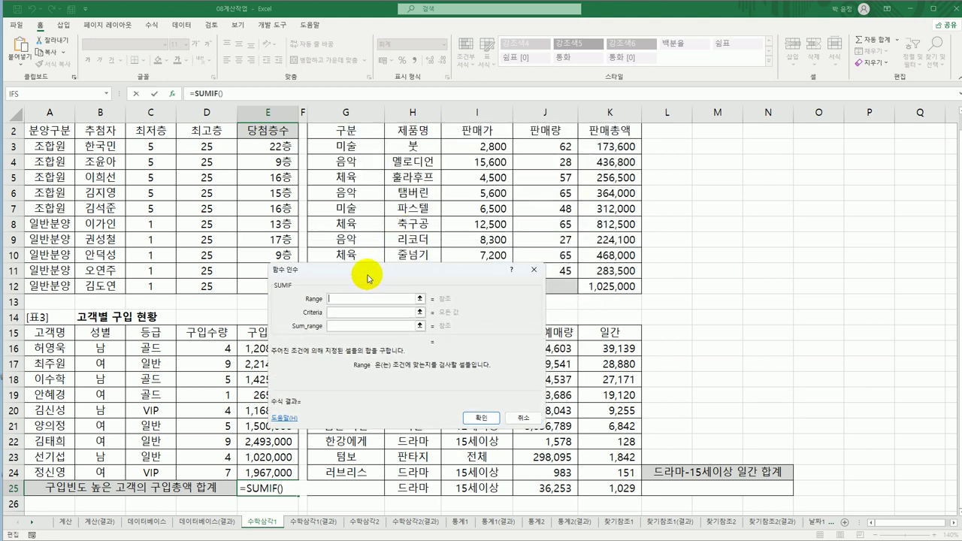
left_click_drag(210, 347, 208, 467)
left_click(345, 314)
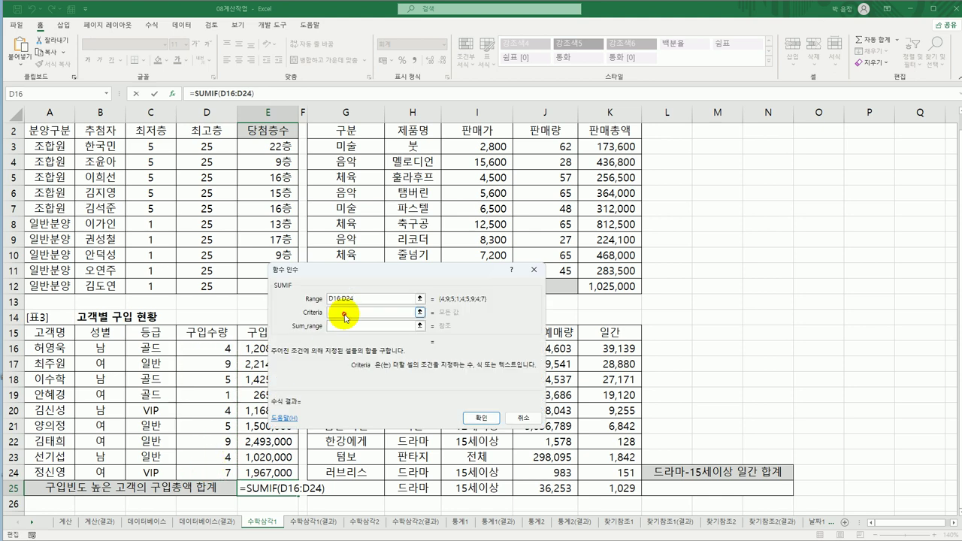
key("ctrl+v")
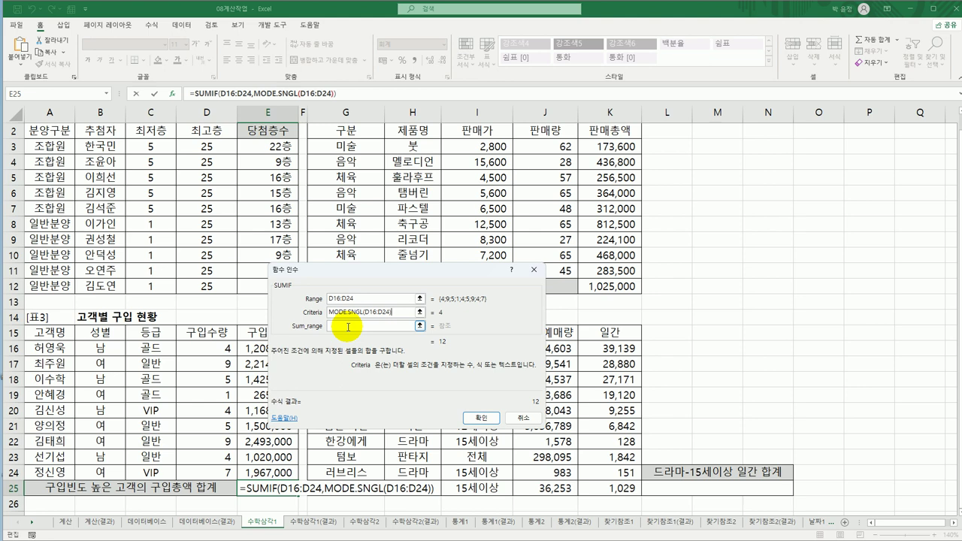
left_click(348, 326)
left_click_drag(340, 285, 390, 266)
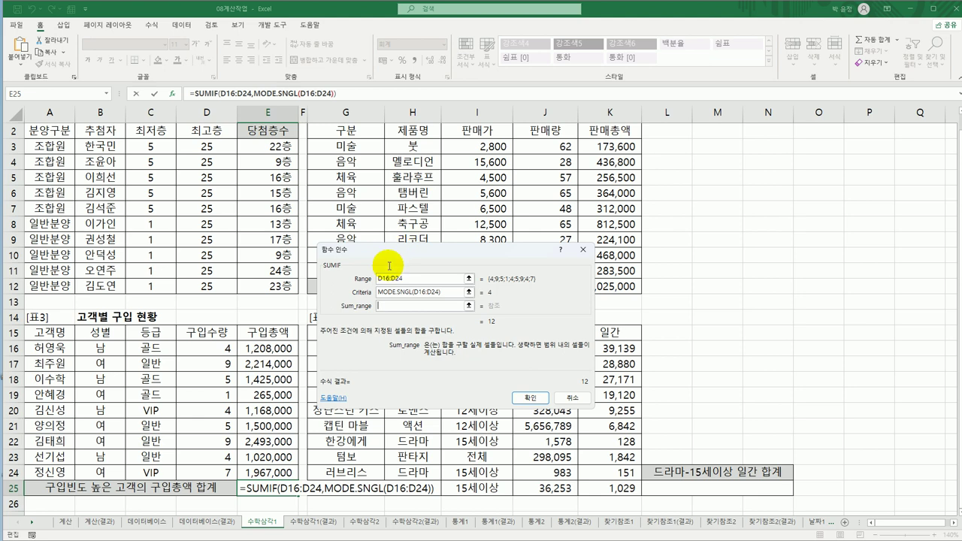
left_click_drag(275, 352, 278, 470)
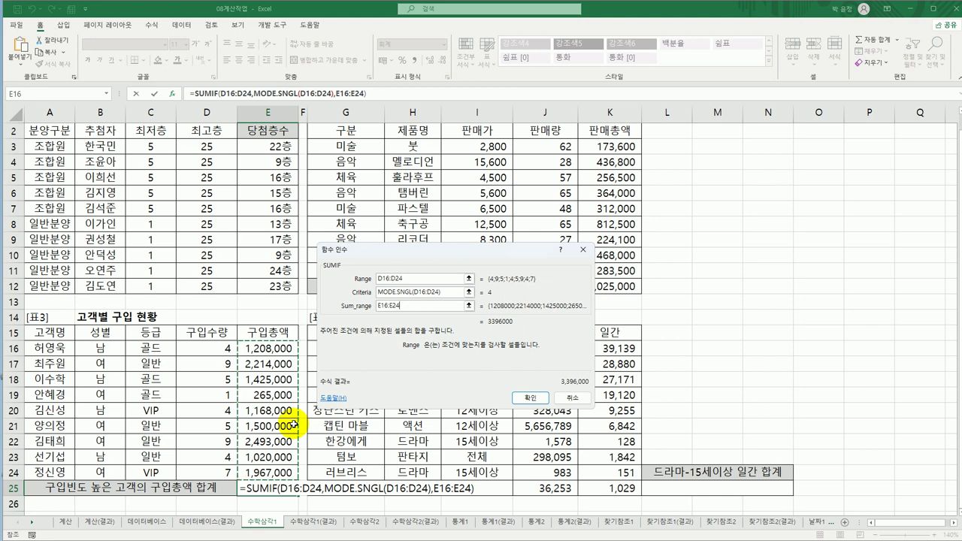
left_click(529, 398)
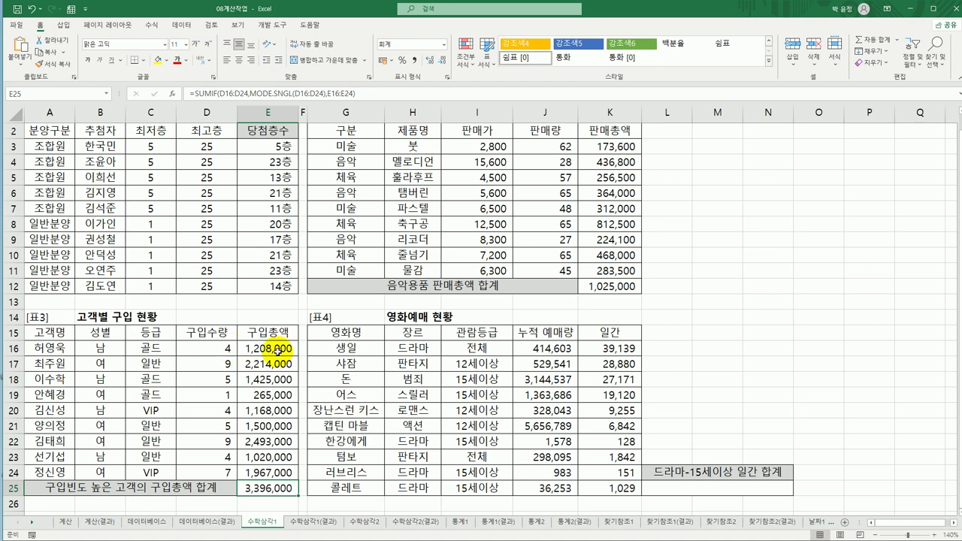
Check the E25 total by selecting the purchase amounts E16, E20 and E23 together.
left_click(278, 350)
left_click(267, 411, "ctrl")
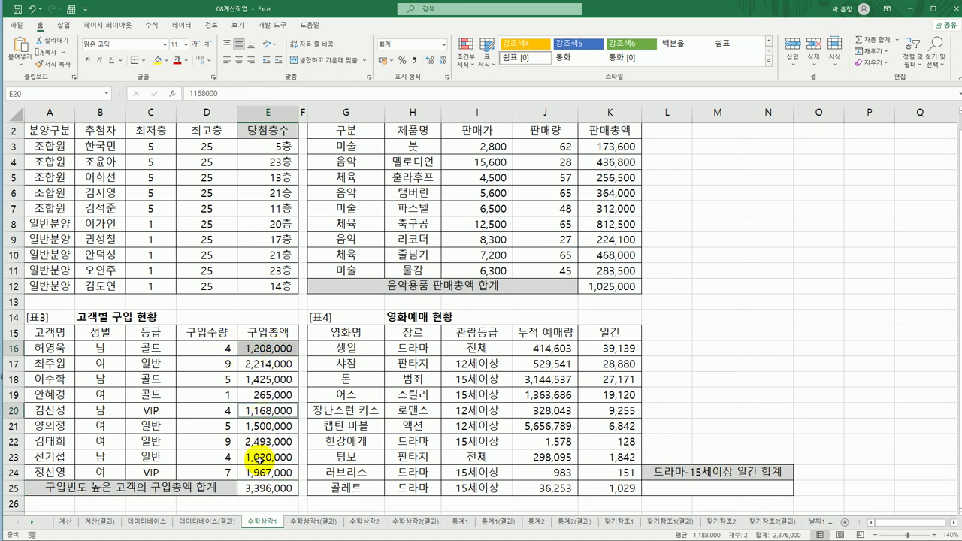
left_click(259, 456, "ctrl")
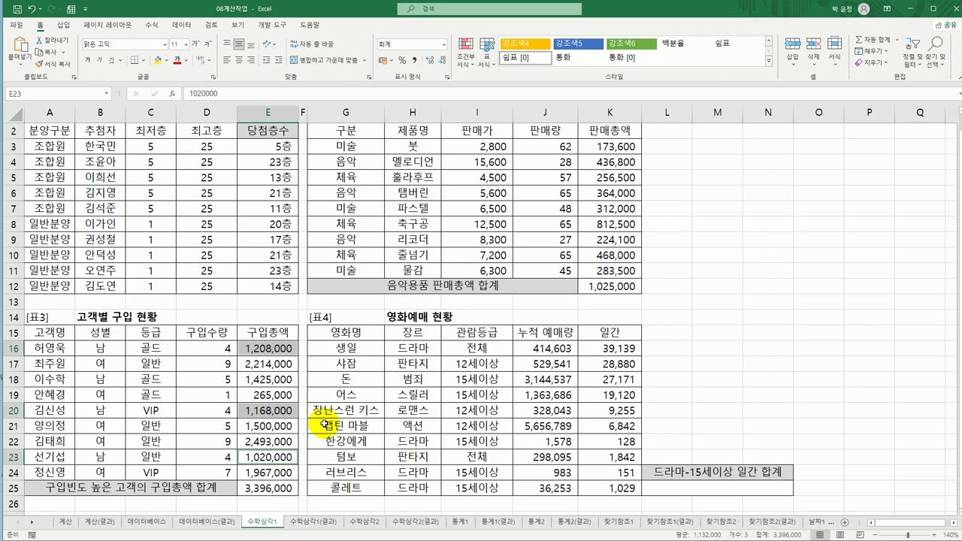
left_click(279, 488)
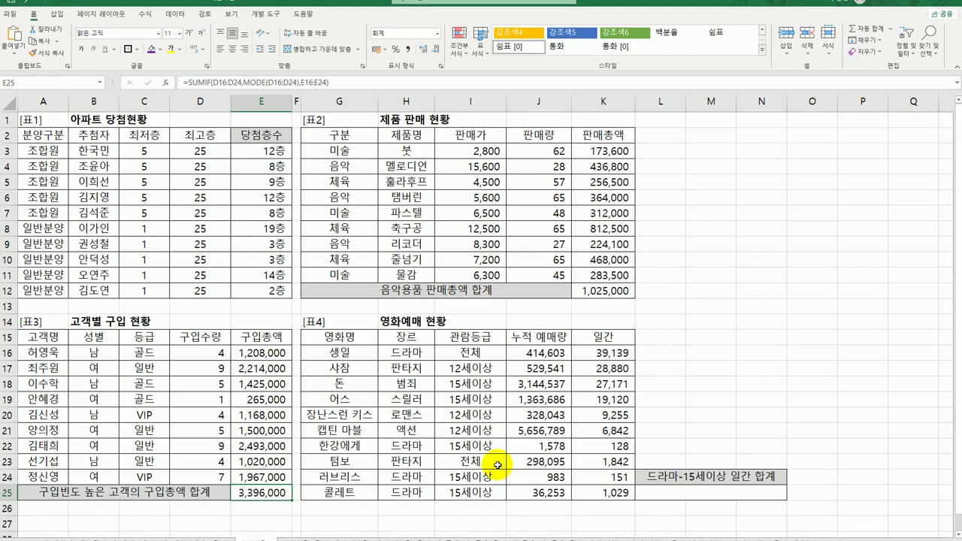
Examine the 장르, 관람등급 and 일간 columns of 표4 that the drama 15세이상 daily sum draws on.
left_click(681, 495)
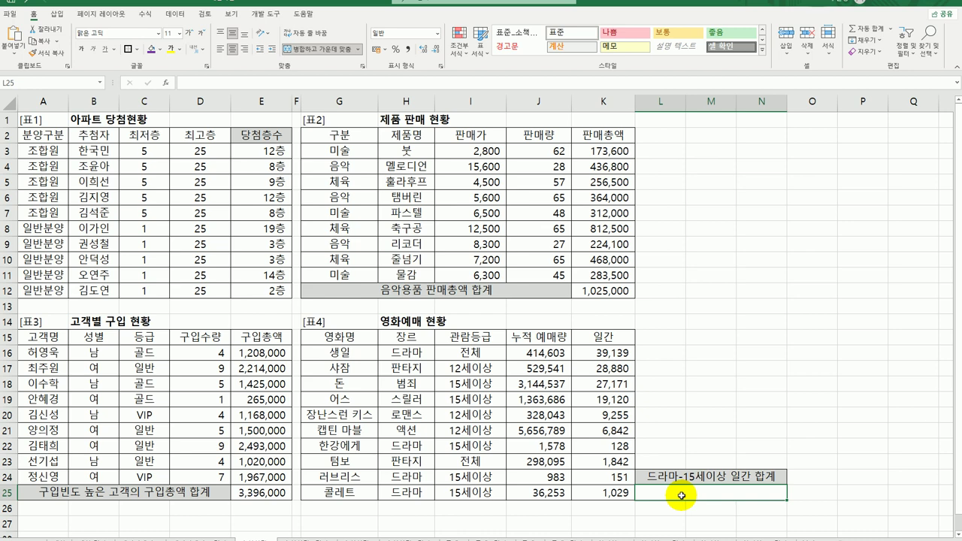
left_click(399, 352)
left_click_drag(398, 352, 396, 496)
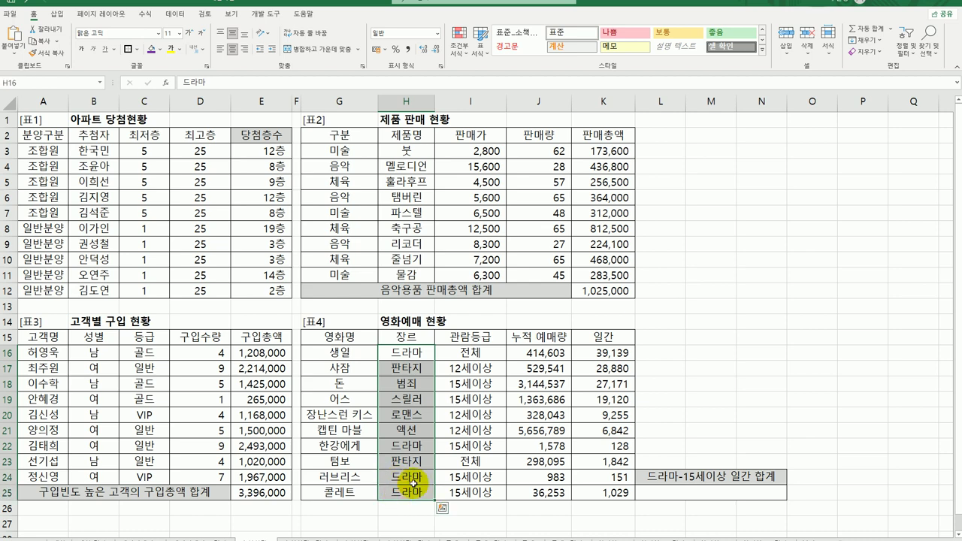
left_click(488, 357)
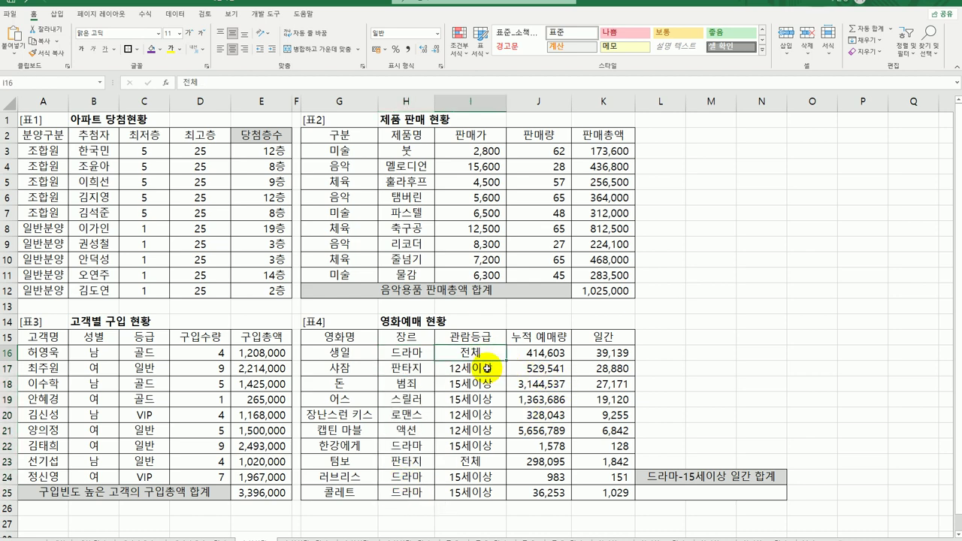
left_click(480, 388)
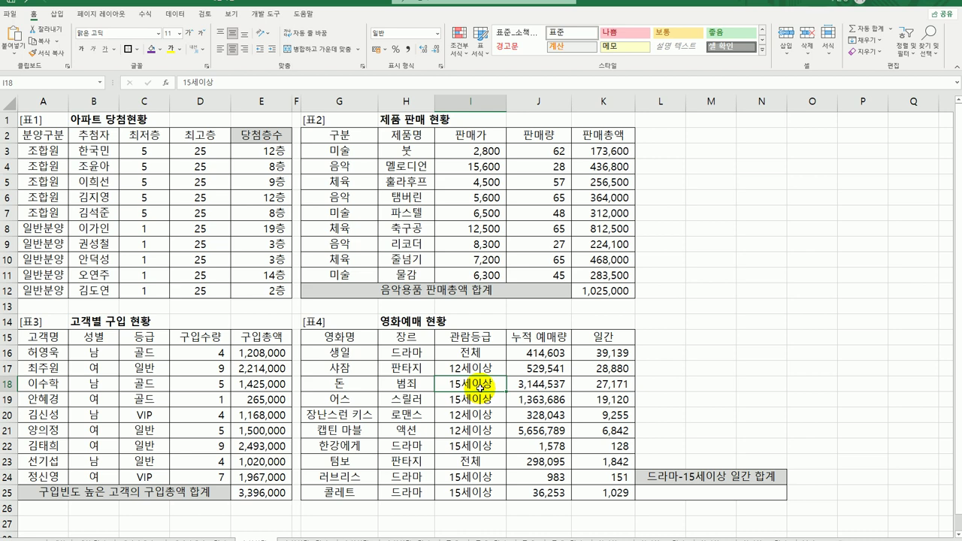
left_click(605, 383)
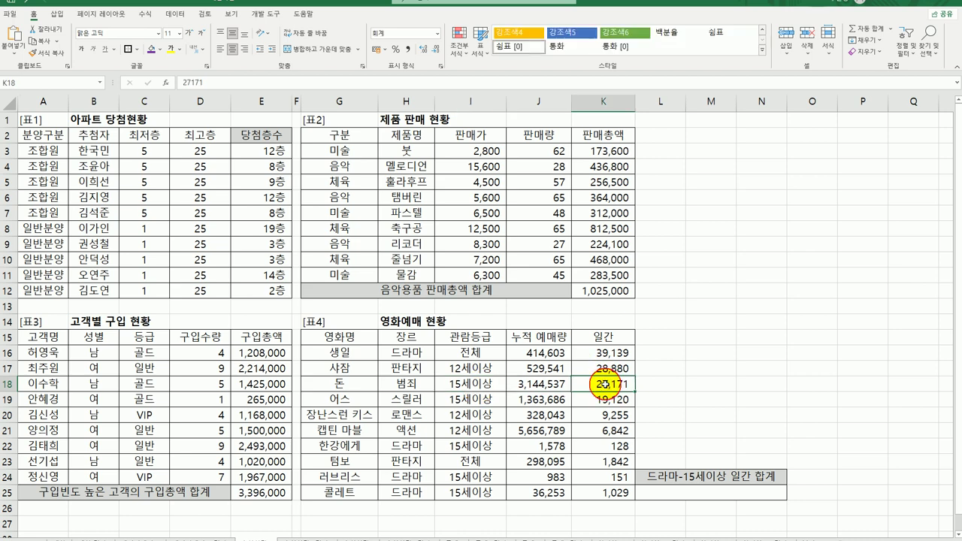
Pick out the 표4 rows that are both 드라마 and 15세이상, selecting rows 22, 24 and 25 together.
left_click(412, 445)
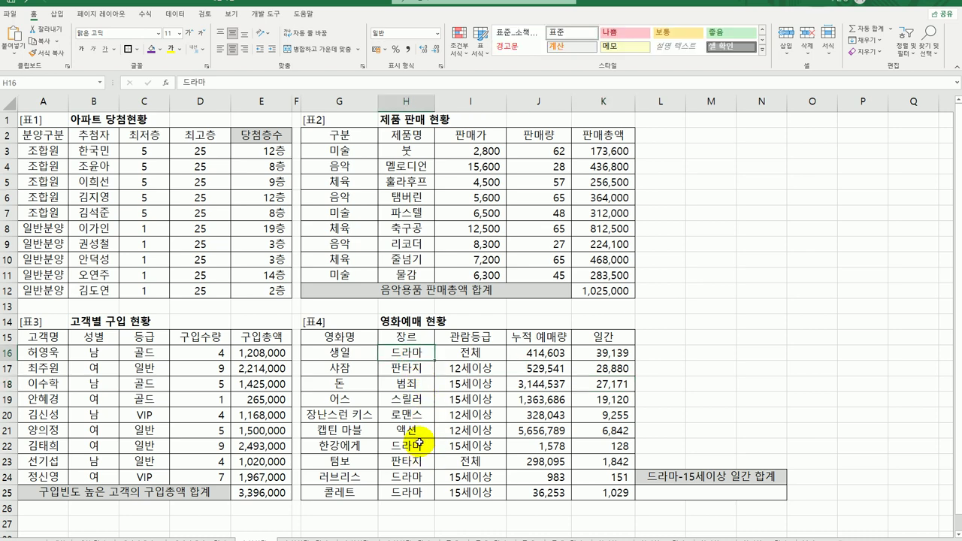
left_click_drag(421, 476, 419, 492)
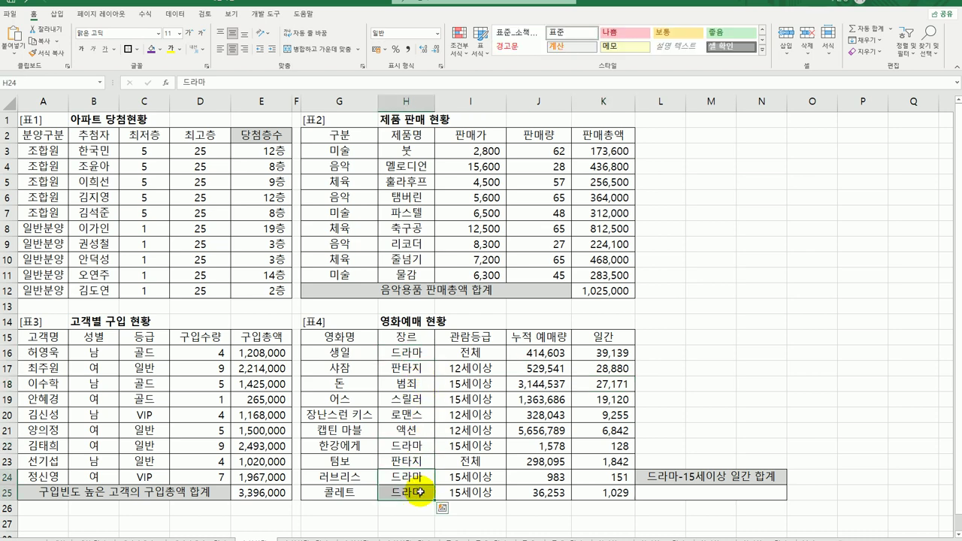
left_click(421, 446)
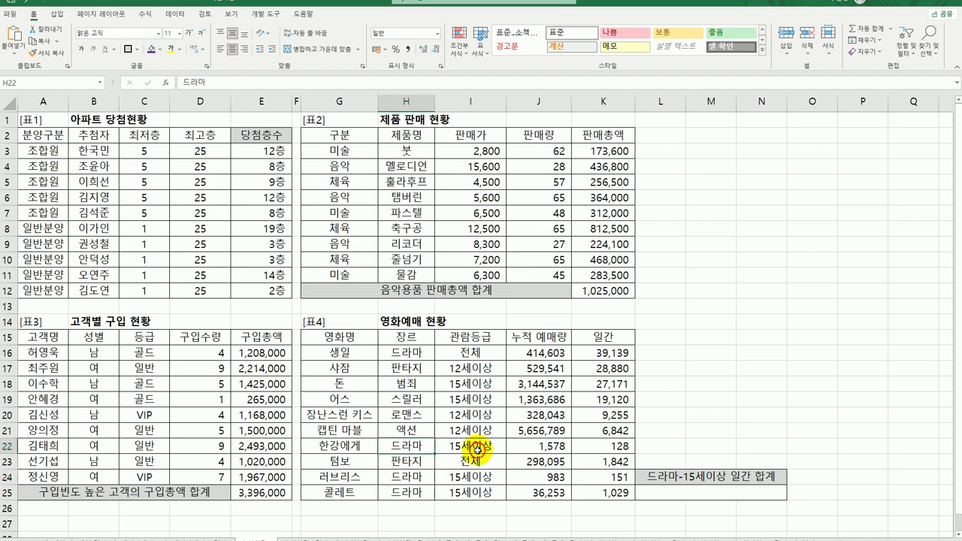
left_click(478, 451)
left_click_drag(365, 446, 595, 446)
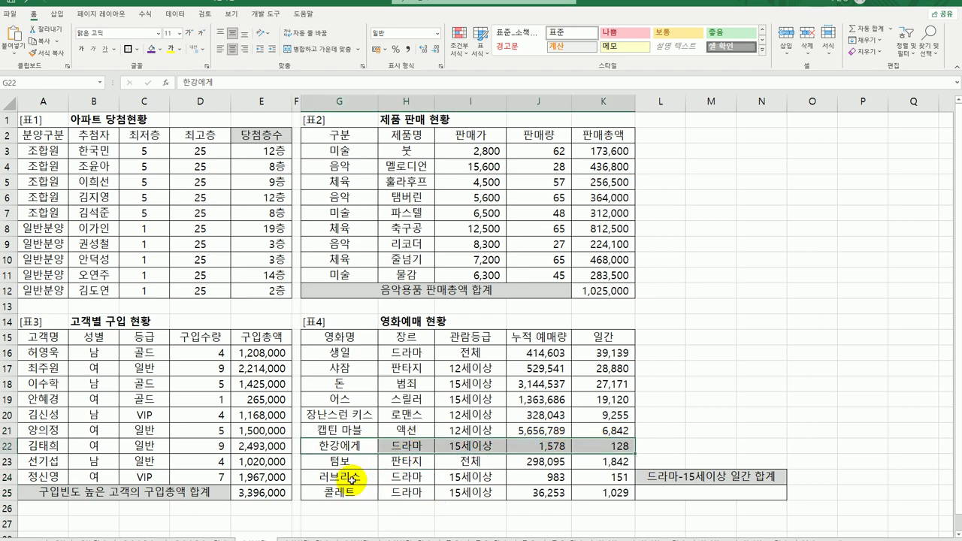
left_click_drag(361, 476, 598, 483)
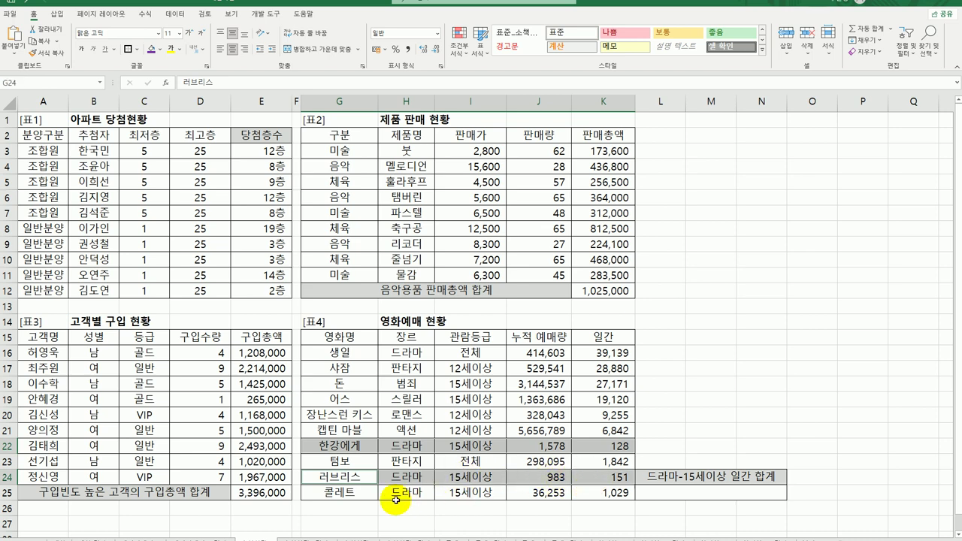
left_click_drag(343, 500, 601, 493)
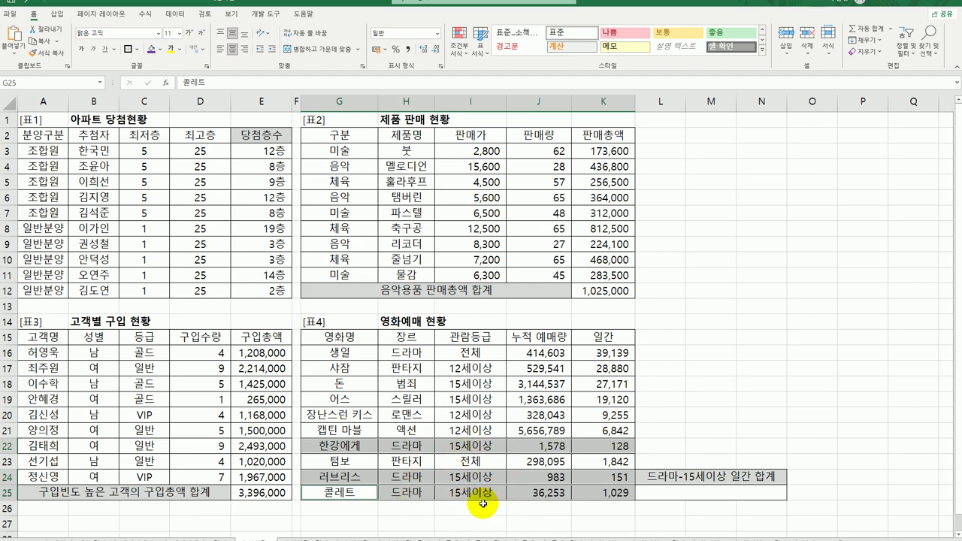
left_click(601, 496)
Start a SUMIFS formula in L25 using the function arguments dialog, with K16:K25 as the sum range.
left_click(669, 493)
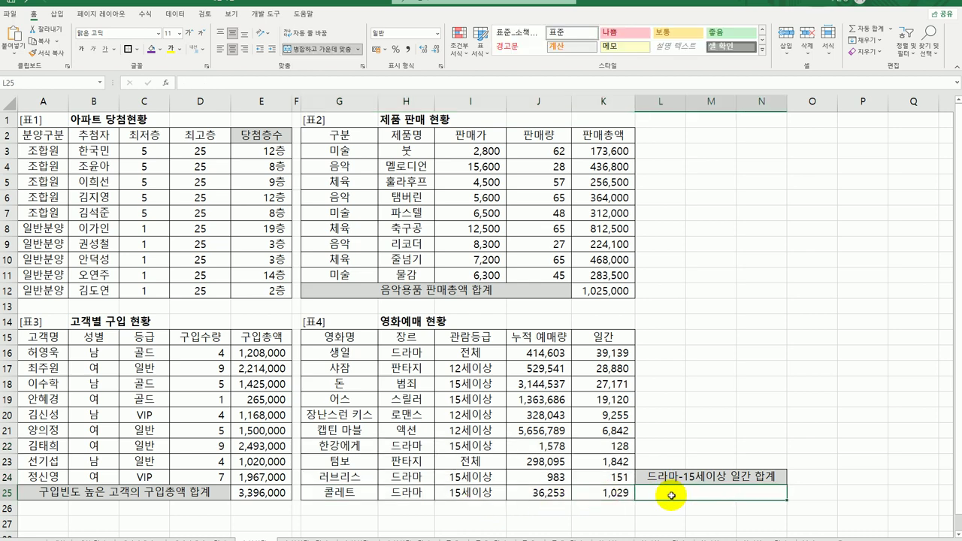
type("=s")
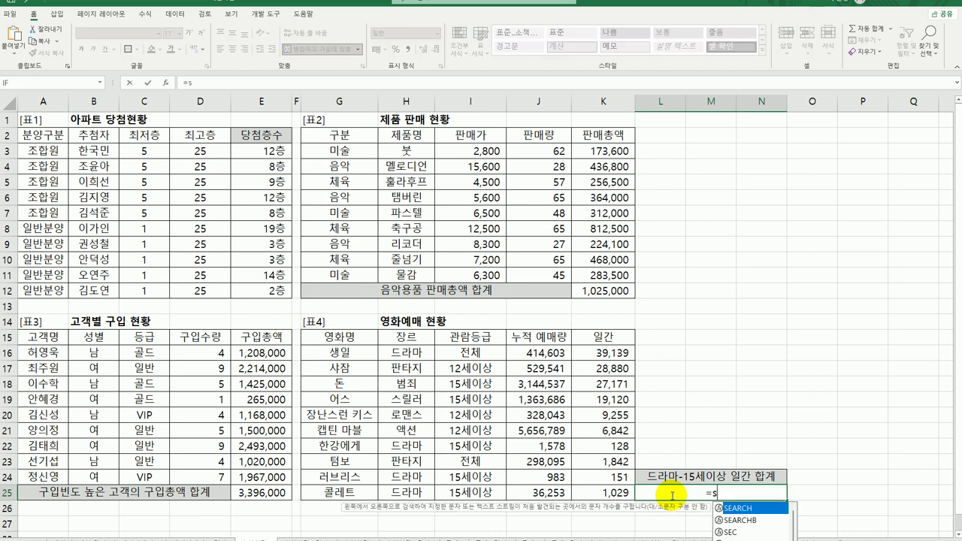
type("umif")
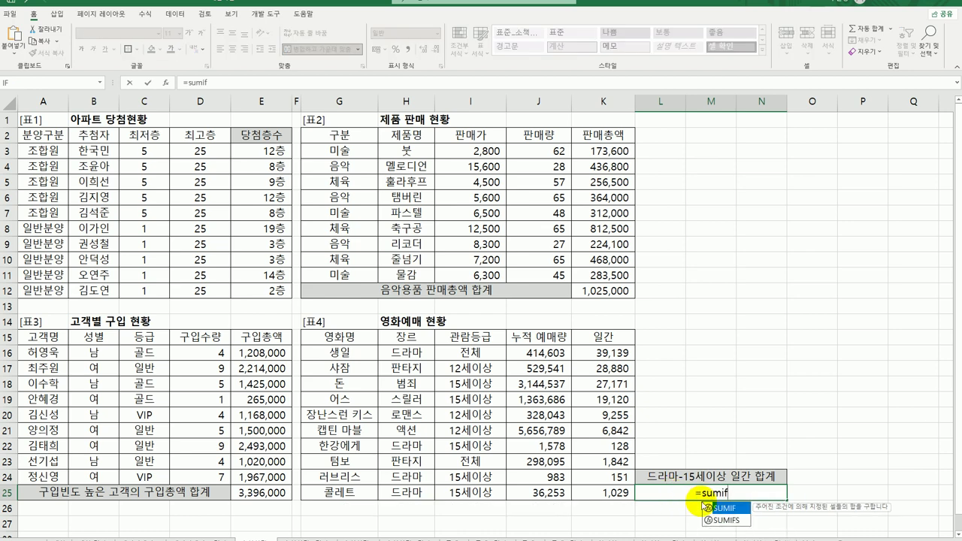
left_click(742, 524)
double_click(742, 524)
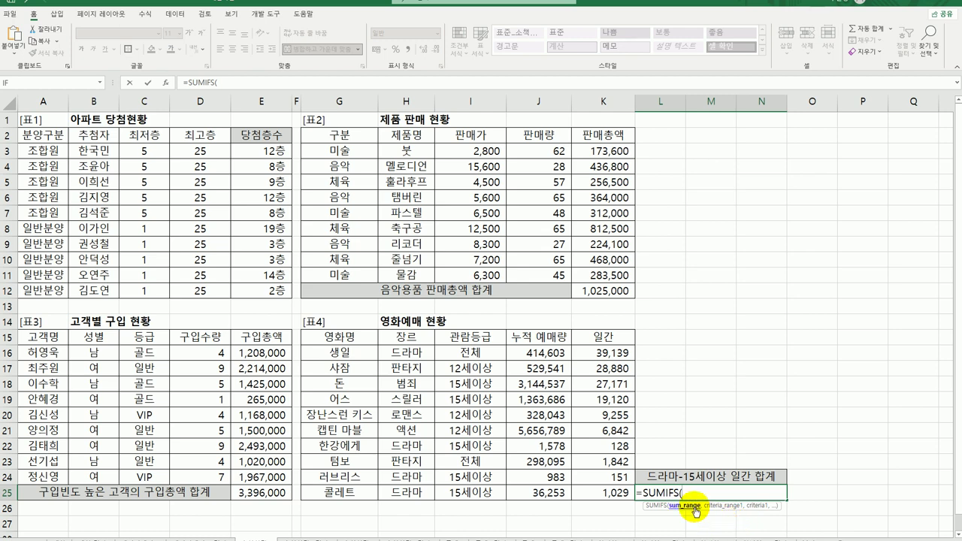
left_click(167, 82)
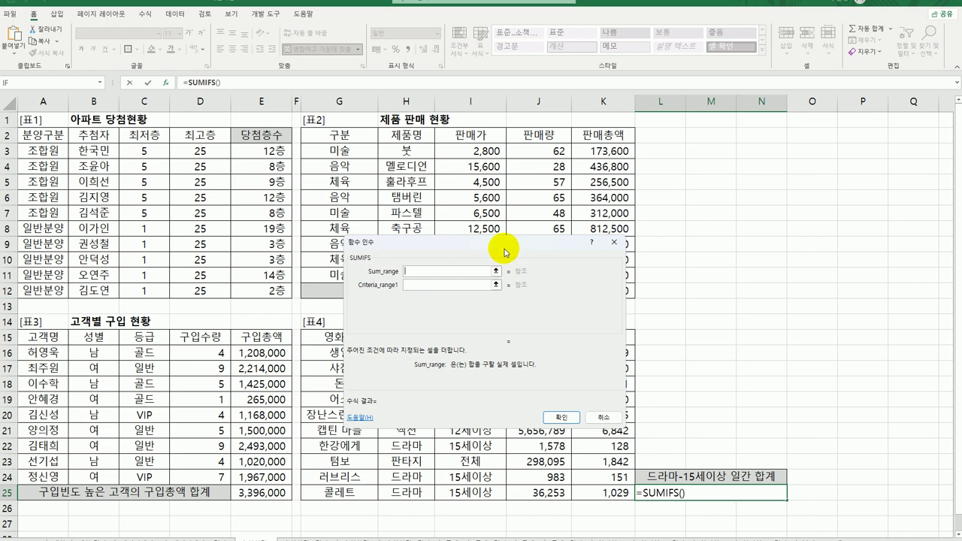
left_click_drag(507, 248, 688, 149)
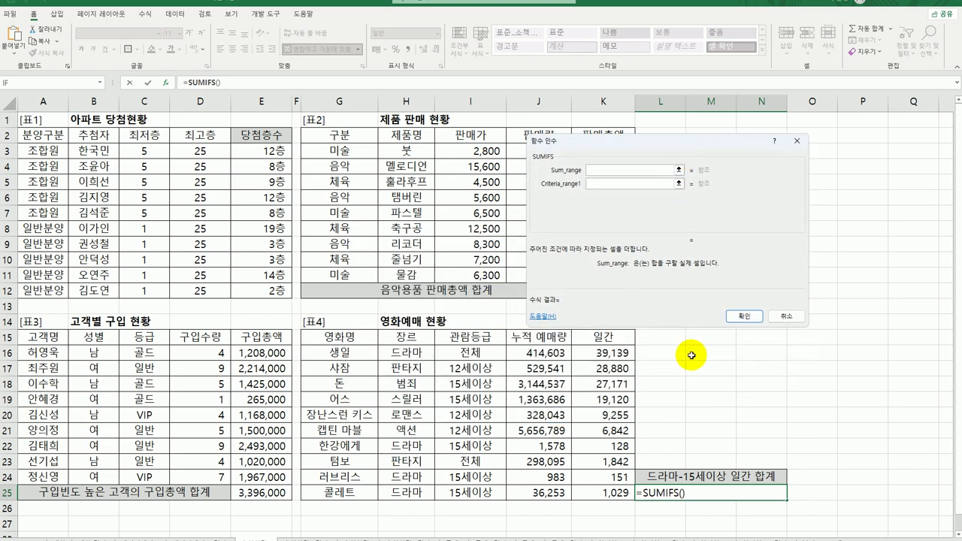
left_click_drag(616, 351, 616, 492)
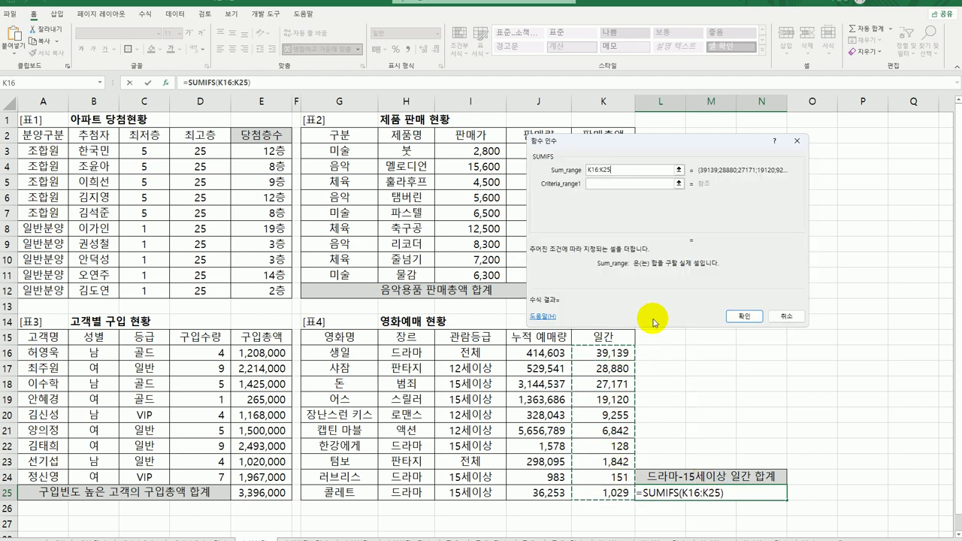
Set the first SUMIFS condition to range H16:H25 with the criterion "드라마".
left_click(604, 185)
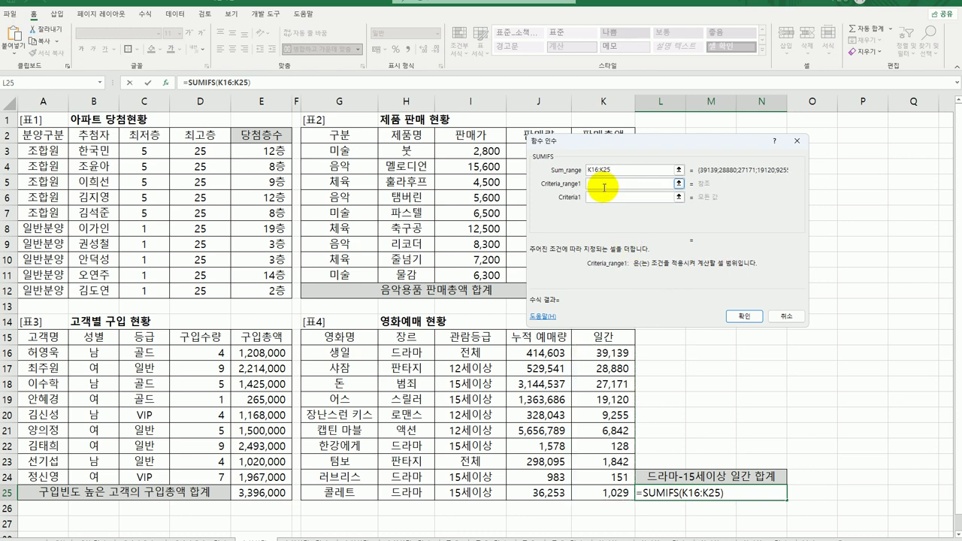
left_click_drag(427, 351, 416, 492)
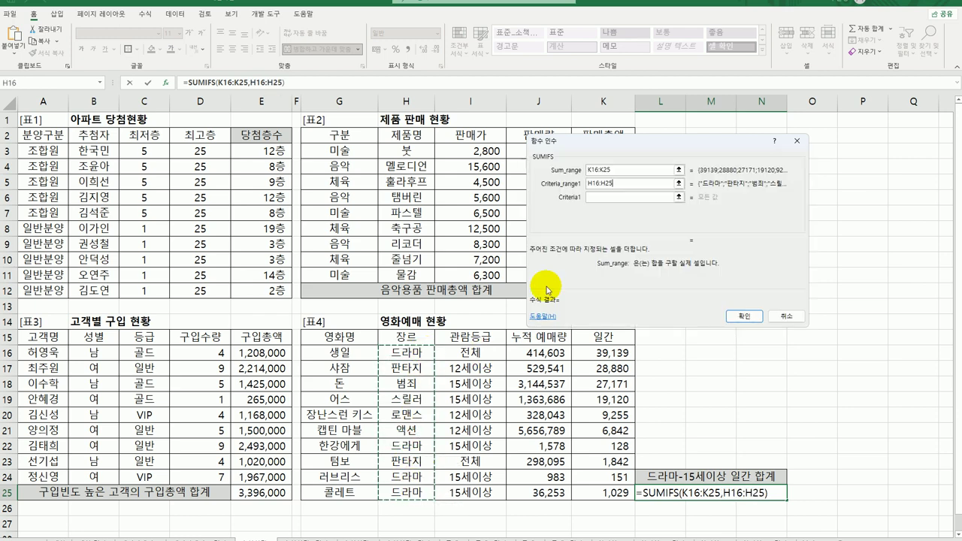
left_click(610, 198)
type("em")
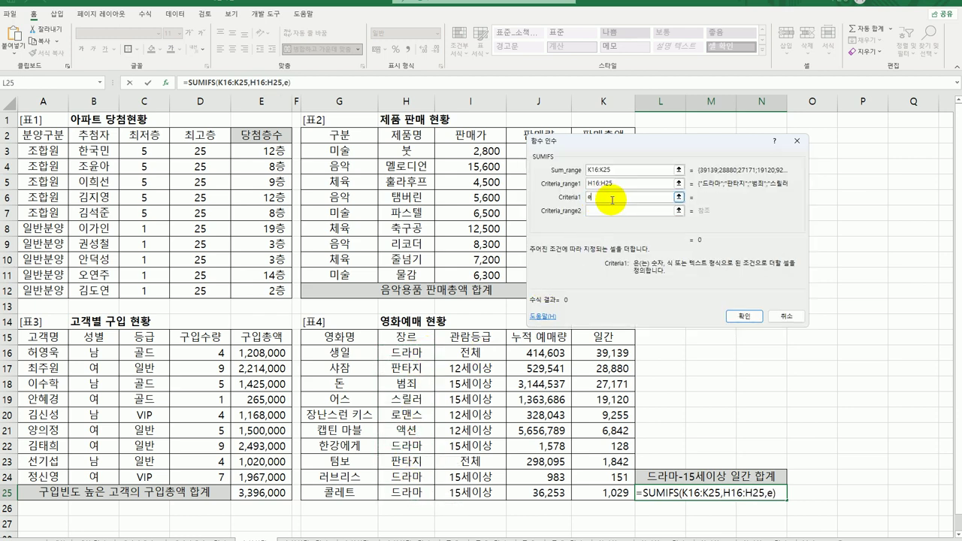
key("BackSpace")
key("BackSpace")
type("\"드라마\"")
key("Tab")
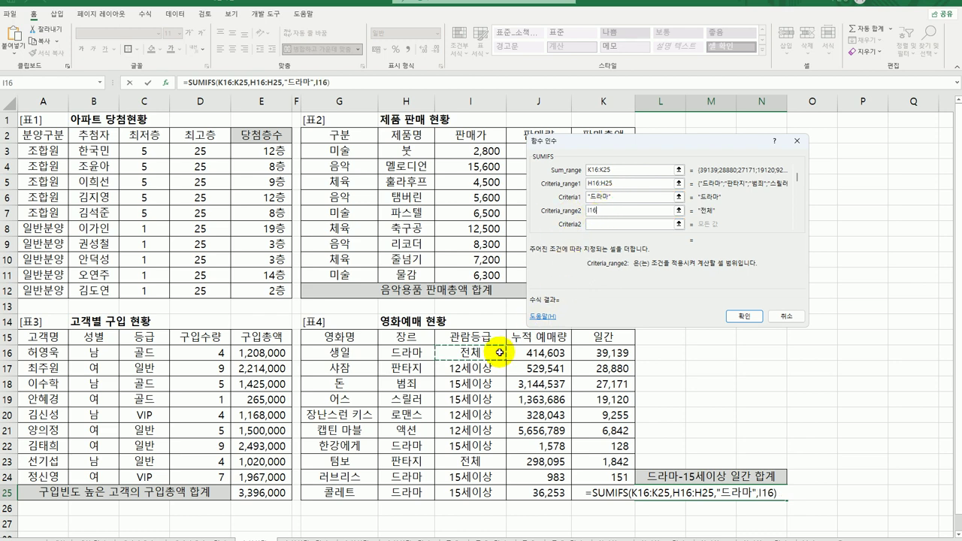
Set the second SUMIFS condition to range I16:I25 with the criterion 15세이상 and complete the formula.
left_click_drag(494, 352, 497, 493)
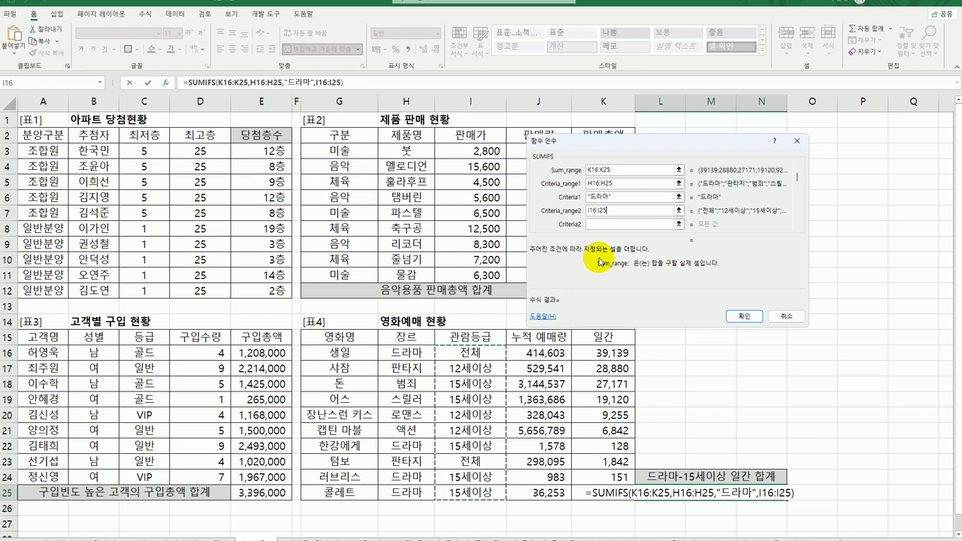
left_click(606, 223)
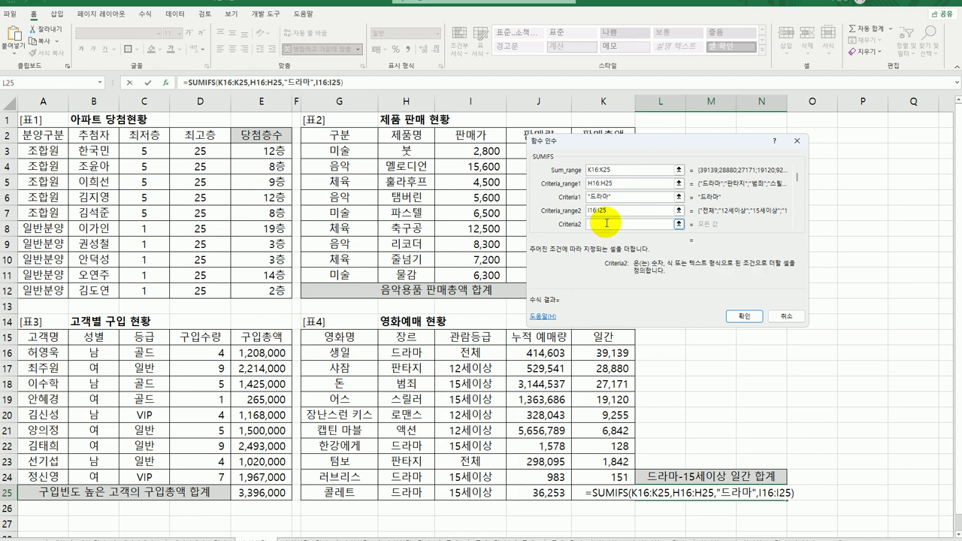
type("15세이상")
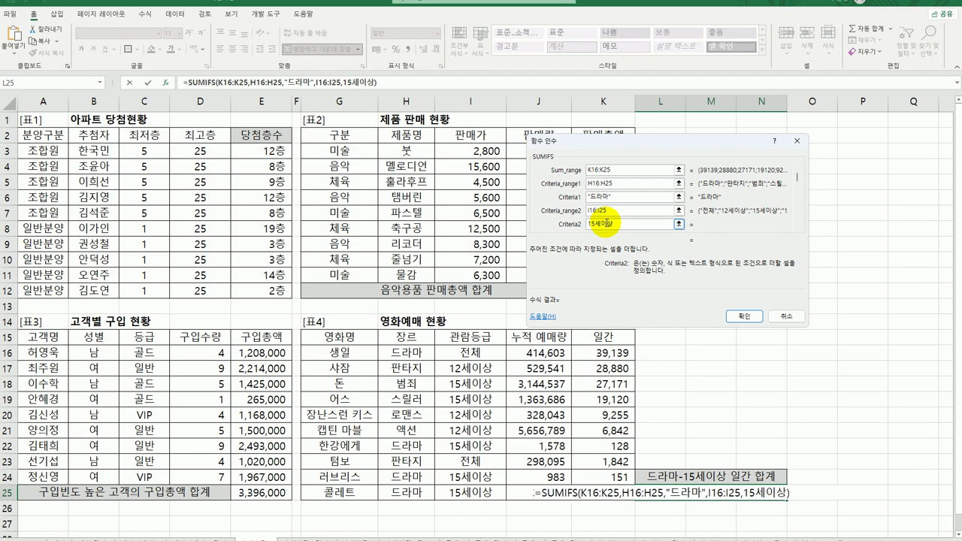
left_click(755, 316)
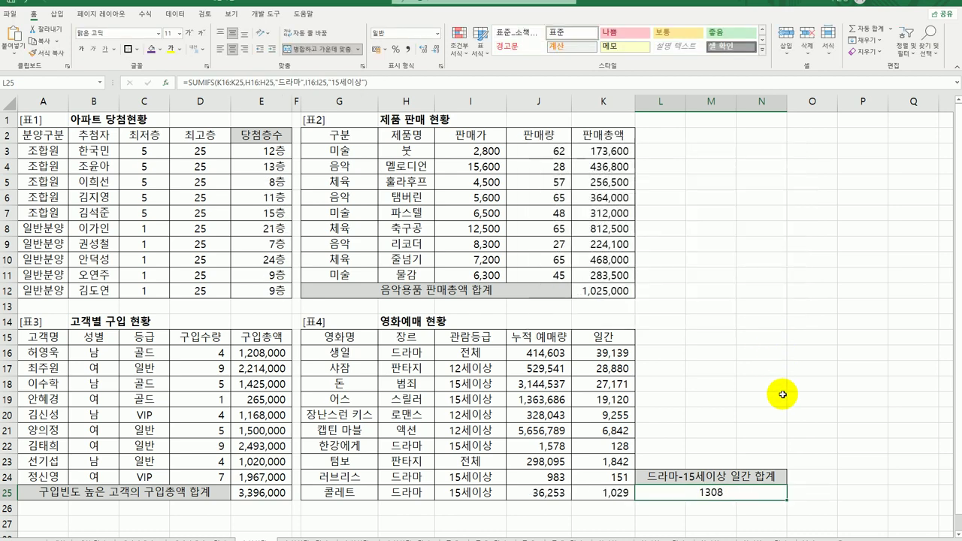
Append the text &"만원" to the end of the SUMIFS formula in L25.
double_click(742, 493)
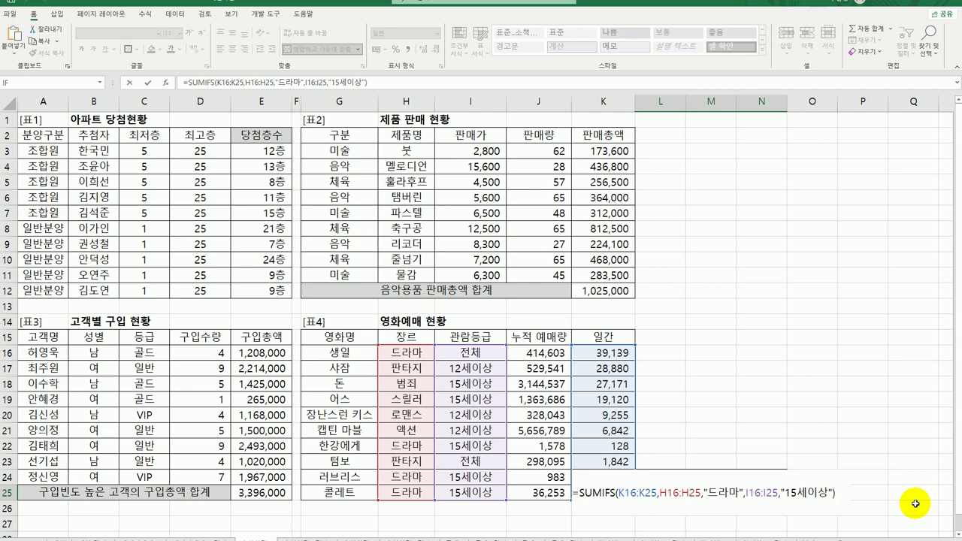
type("&\"ak")
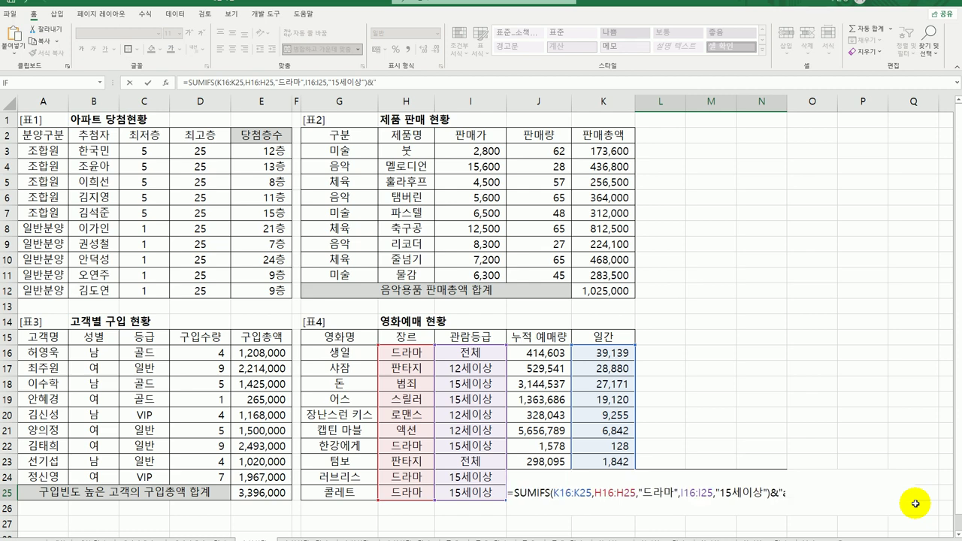
key("BackSpace")
key("BackSpace")
type("만원\"")
key("Return")
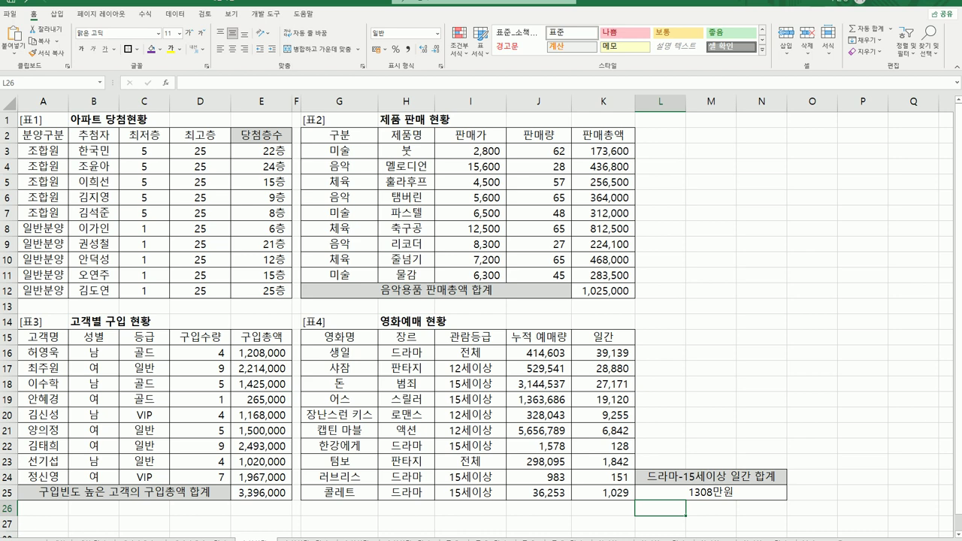
Compare the filled-in tables with the completed answers on the following sheet.
key("ctrl+Page_Down")
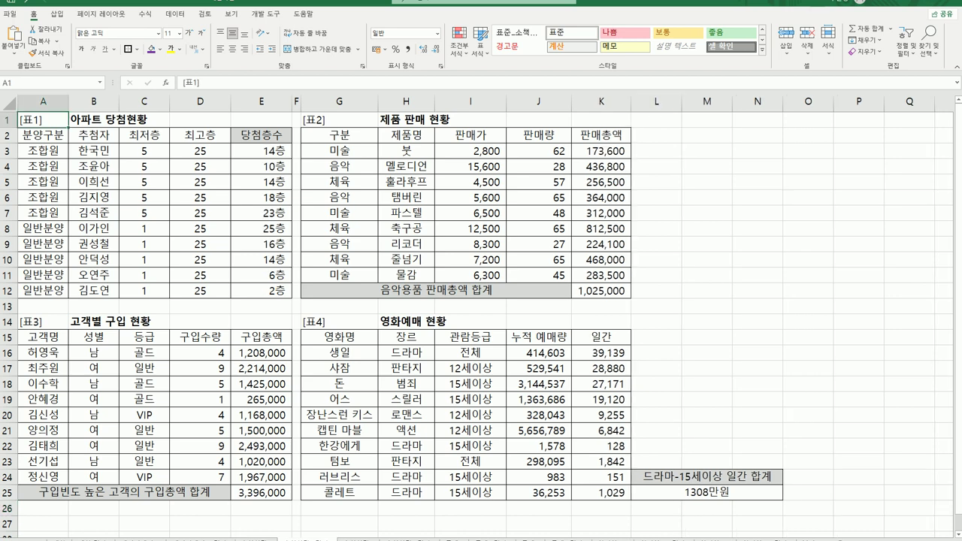
key("ctrl+Page_Up")
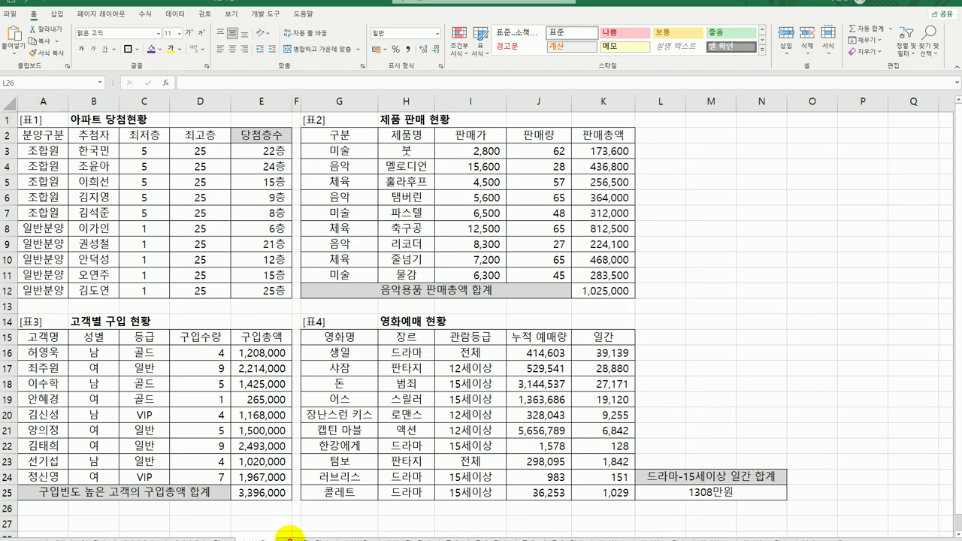
left_click(293, 533)
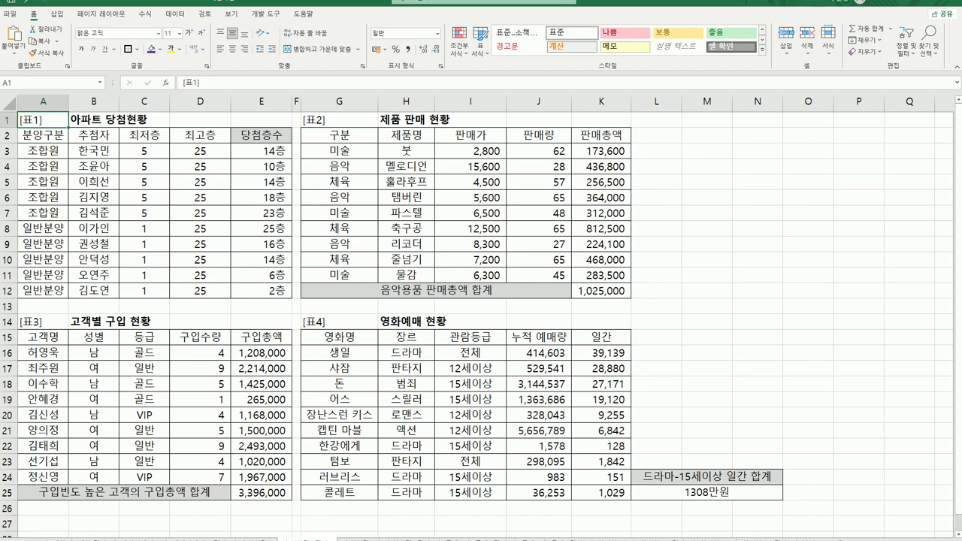
Switch to the next practice sheet, which holds the empty 정보통신과 평균 평점 cell, and locate that cell and the 학과 heading.
left_click(361, 536)
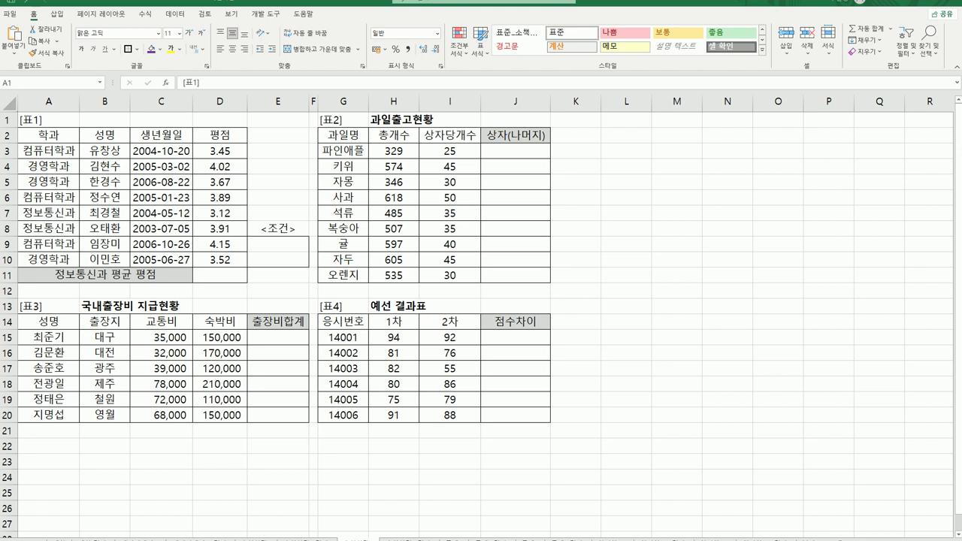
key("F2")
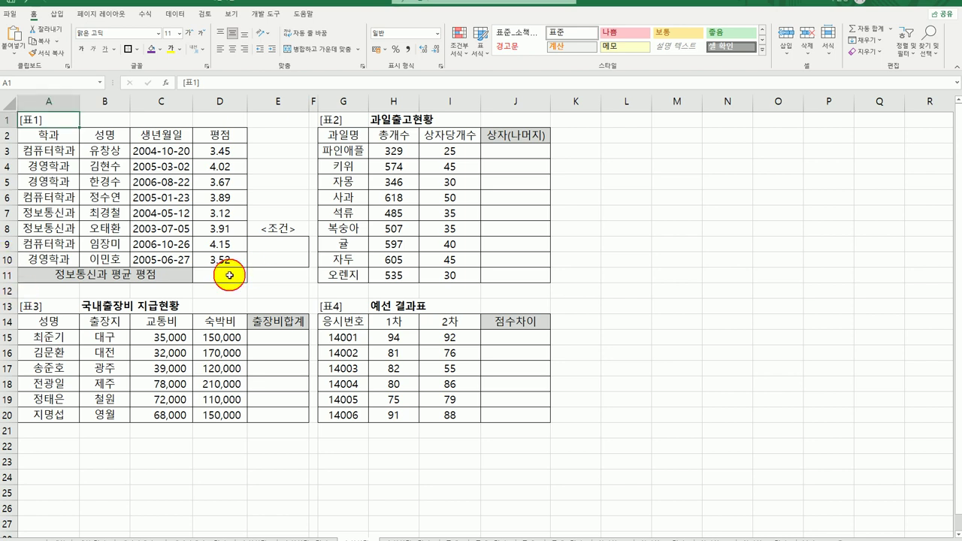
left_click(224, 274)
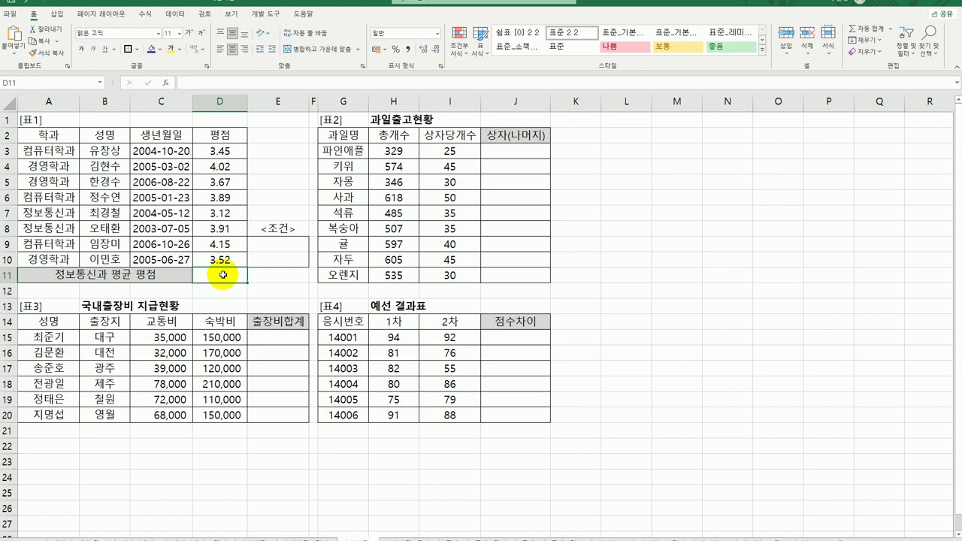
left_click(60, 136)
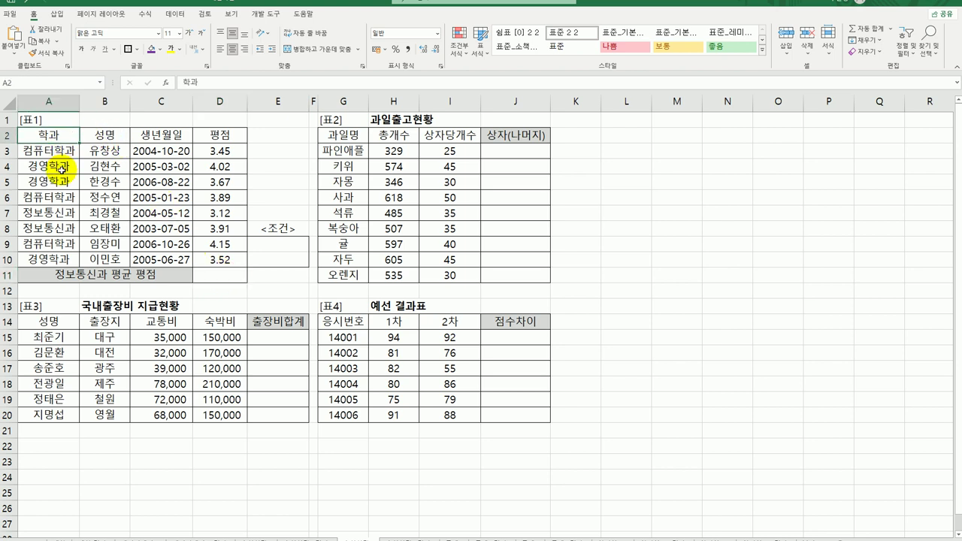
Enter 학과 as the condition heading in E9.
left_click(293, 245)
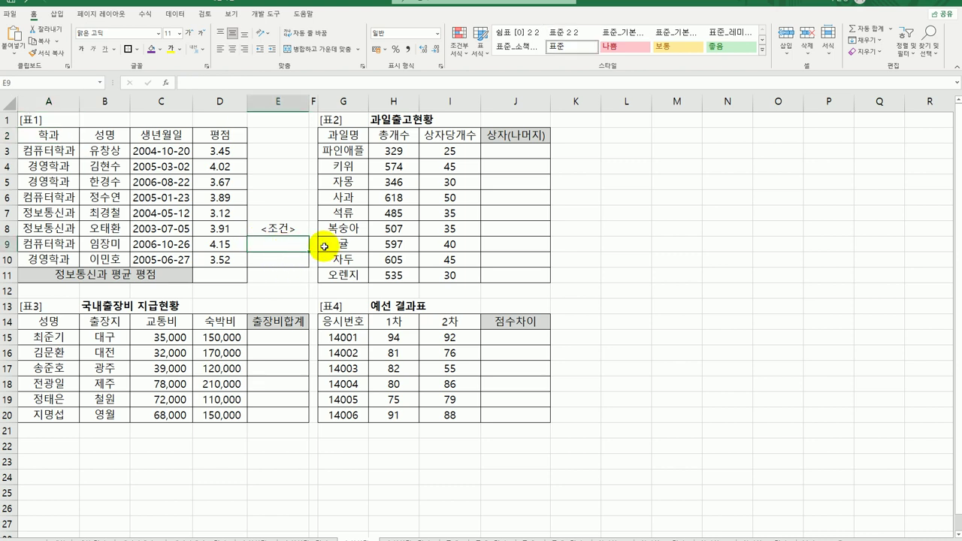
type("학과")
key("Return")
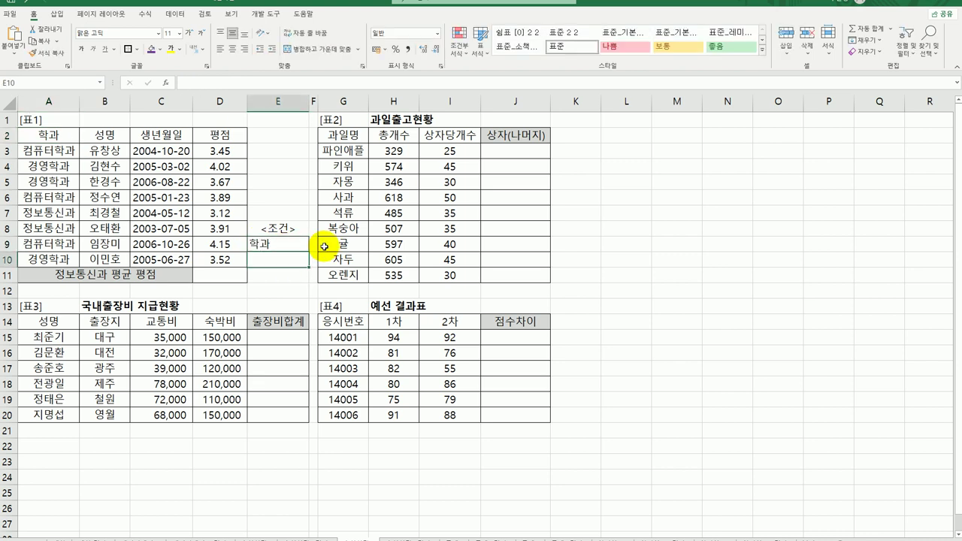
Copy the 학과 heading in A2 and the 정보통신과 entry in A7 into the condition range E9:E10.
left_click(48, 132)
left_click(68, 212, "ctrl")
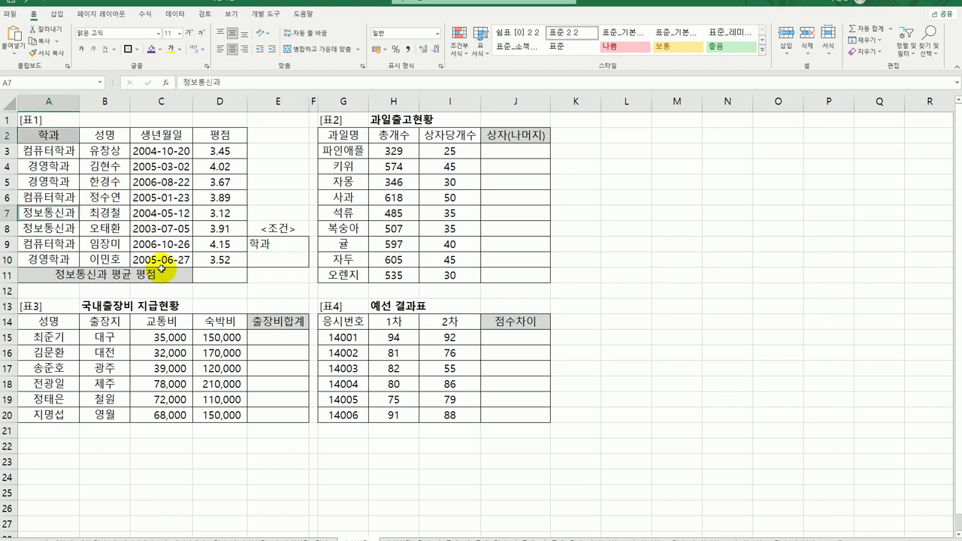
key("ctrl+c")
left_click(279, 242)
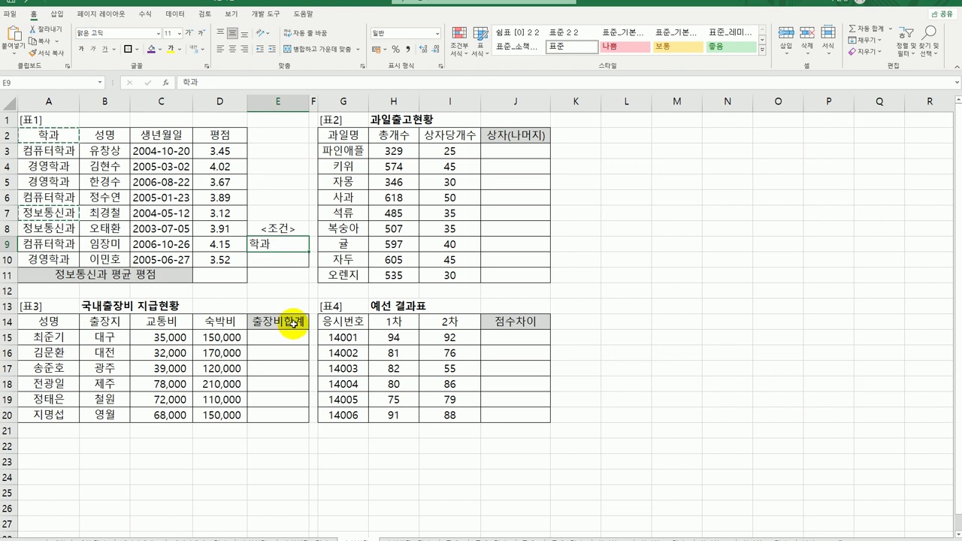
key("ctrl+v")
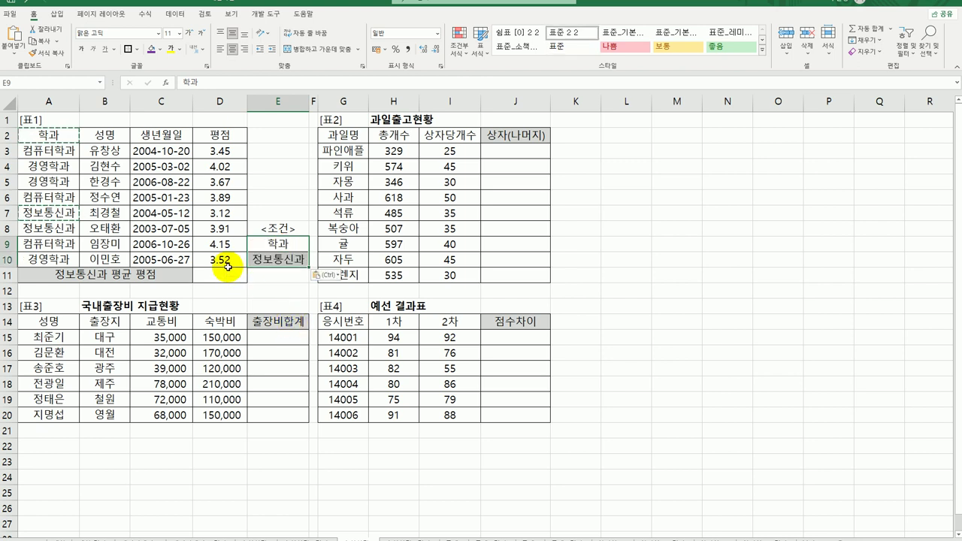
Start a DAVERAGE formula in D11 with A2:D10 as its database.
left_click(226, 276)
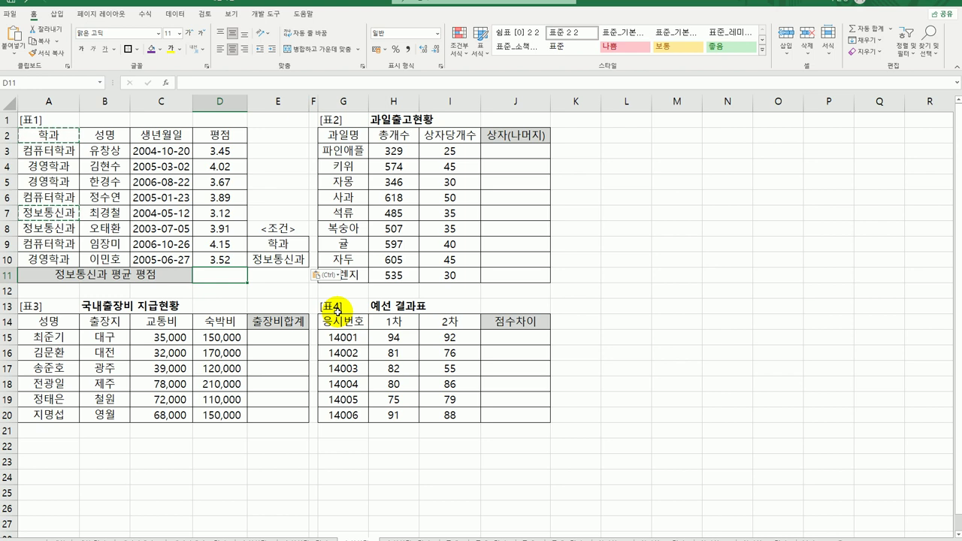
type("=ㅇ")
key("BackSpace")
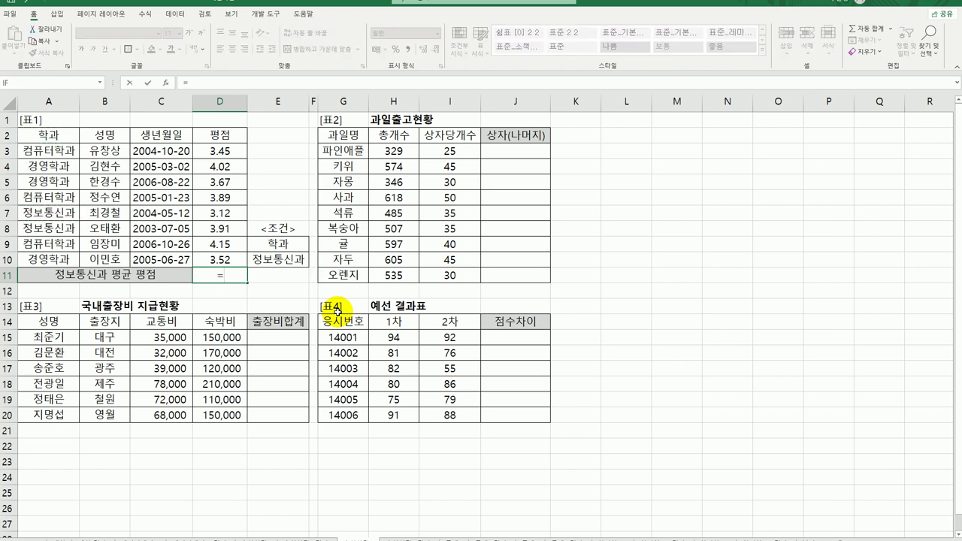
type("da")
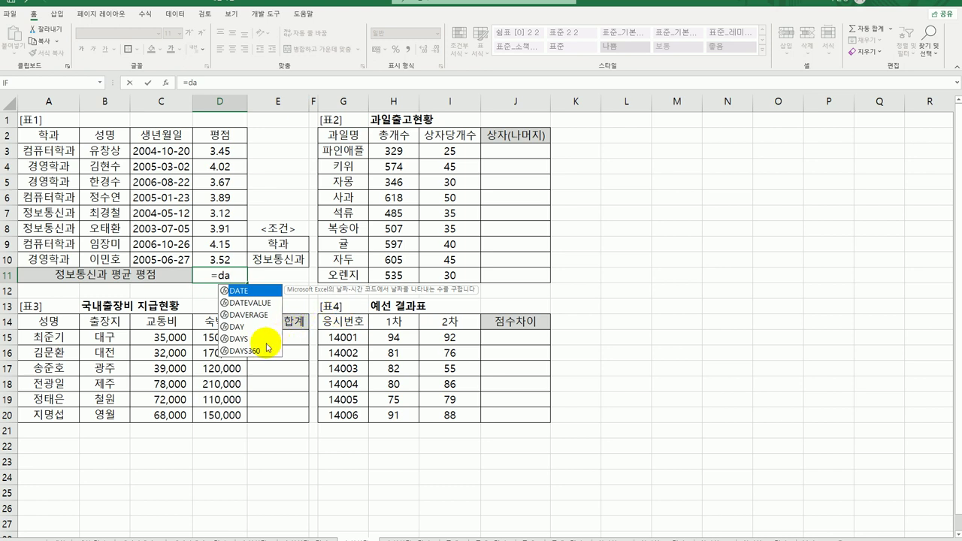
double_click(253, 315)
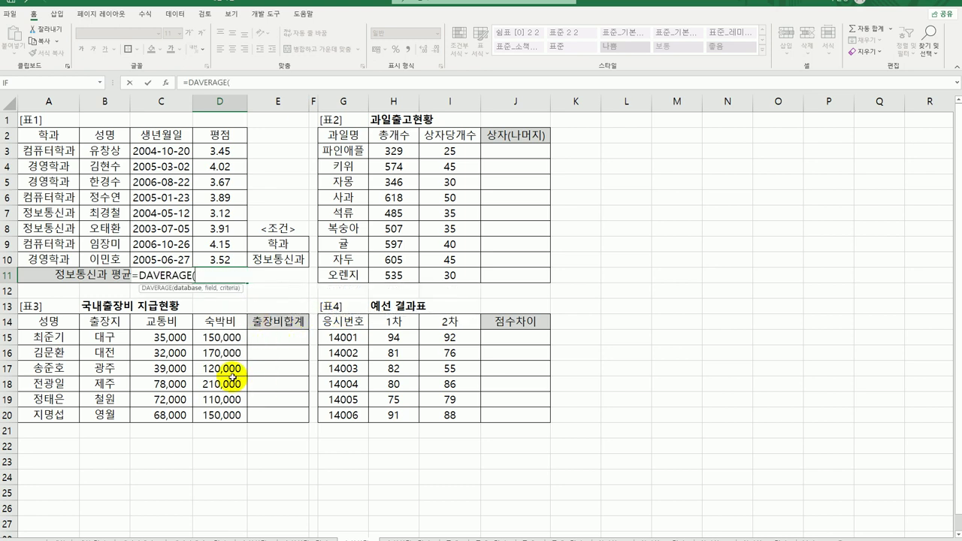
left_click(165, 82)
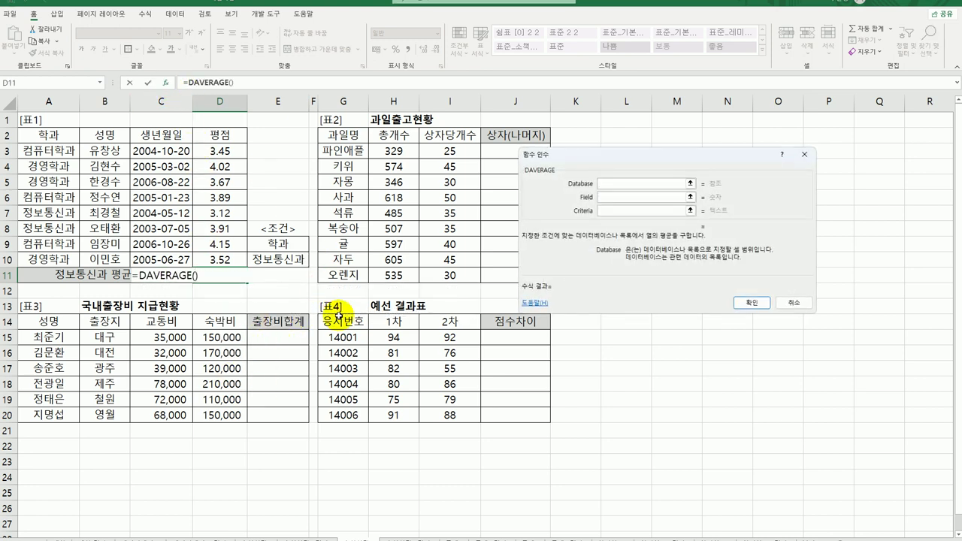
left_click_drag(645, 156, 508, 172)
left_click_drag(45, 137, 223, 261)
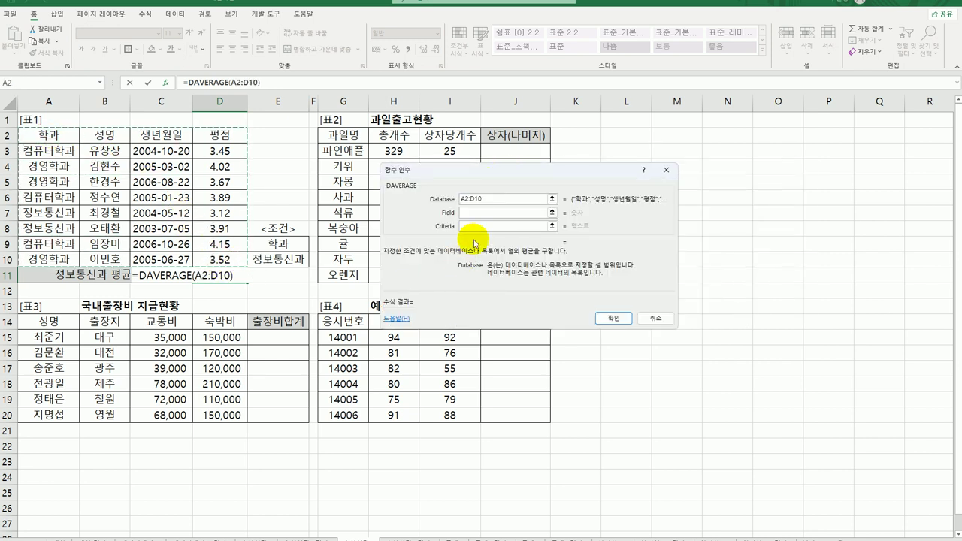
left_click(479, 214)
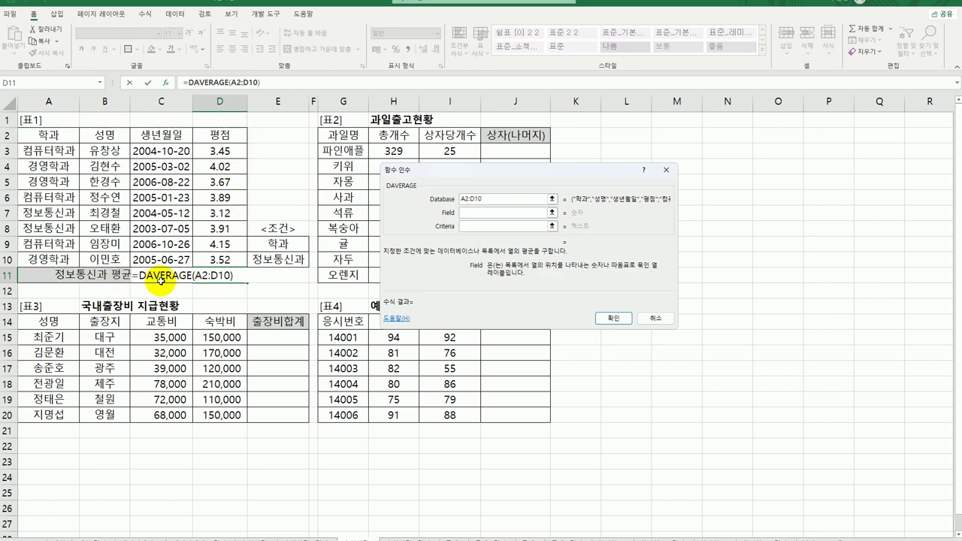
left_click(227, 136)
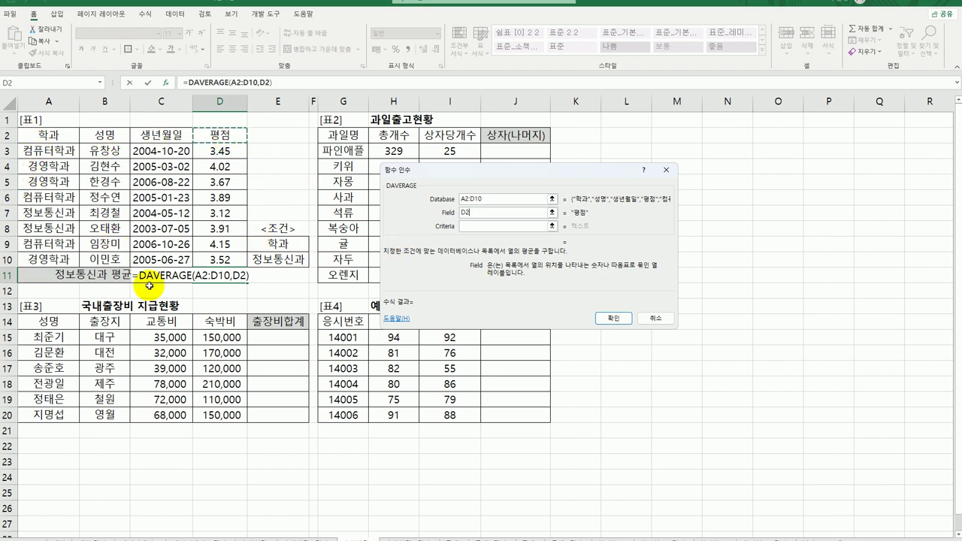
key("BackSpace")
key("BackSpace")
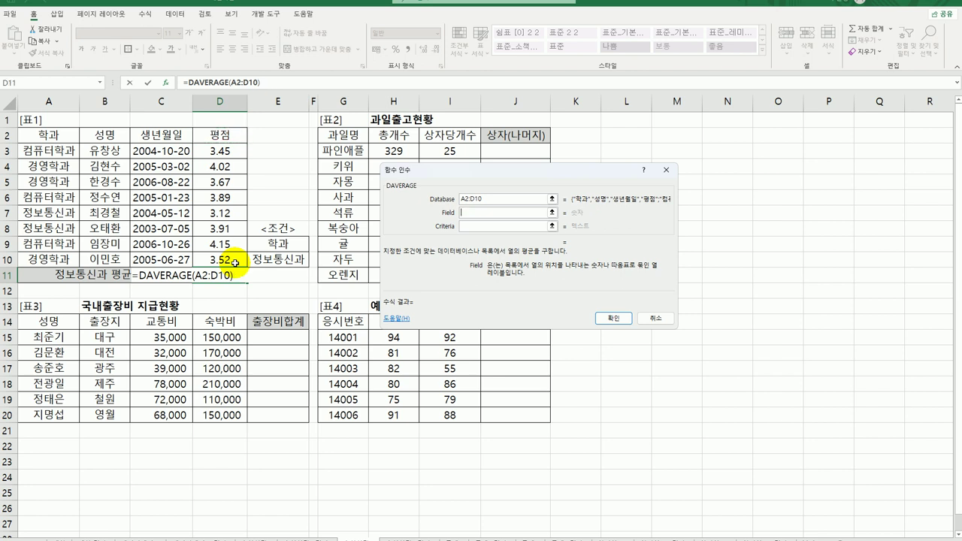
Set the DAVERAGE field to 4 and the criteria to E9:E10, and complete the formula.
type("4")
left_click(487, 226)
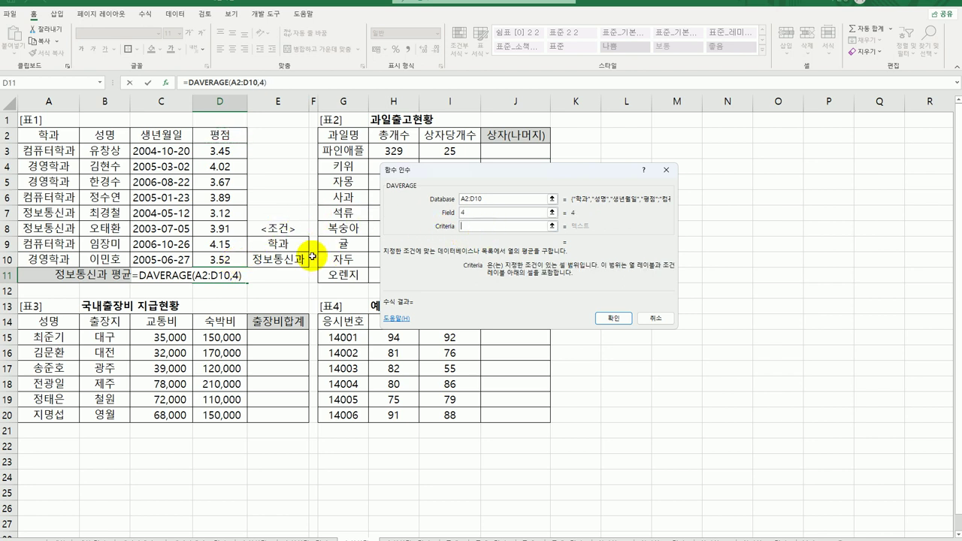
left_click_drag(275, 244, 272, 260)
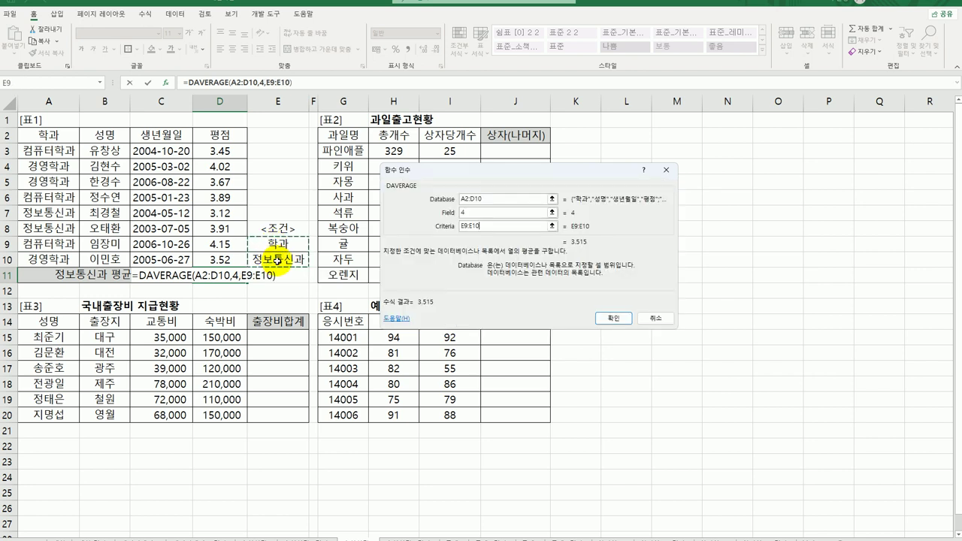
left_click(606, 318)
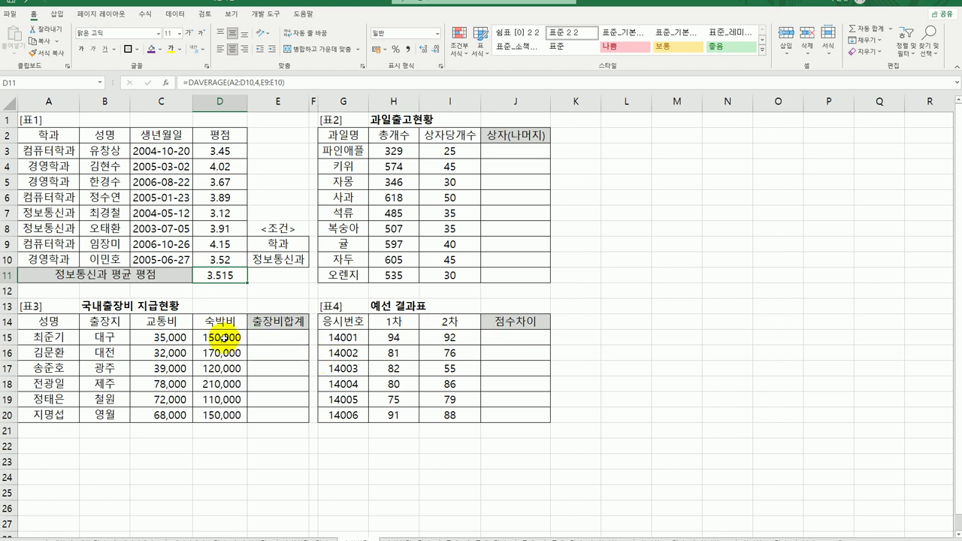
Wrap the DAVERAGE formula in D11 in ROUND with 2 decimal digits.
double_click(208, 276)
left_click(139, 275)
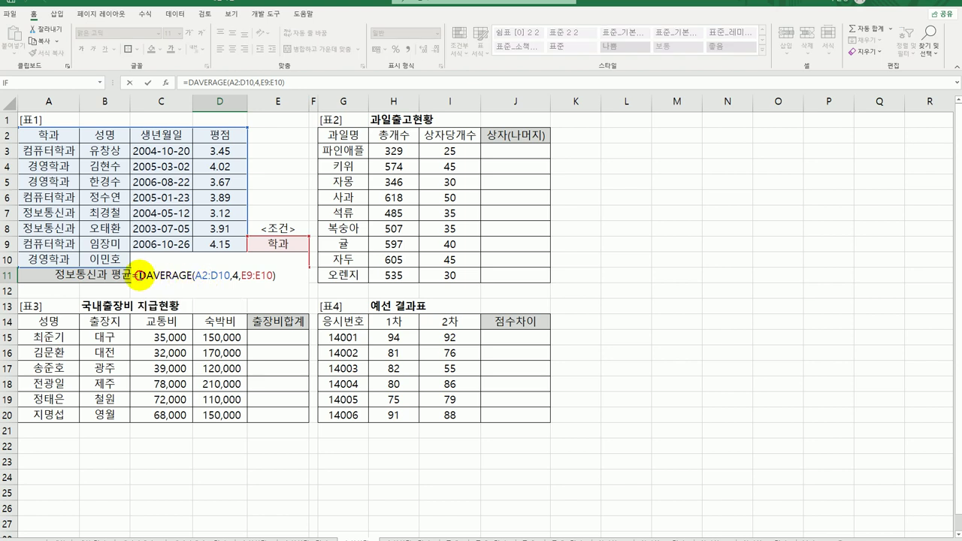
type("roun")
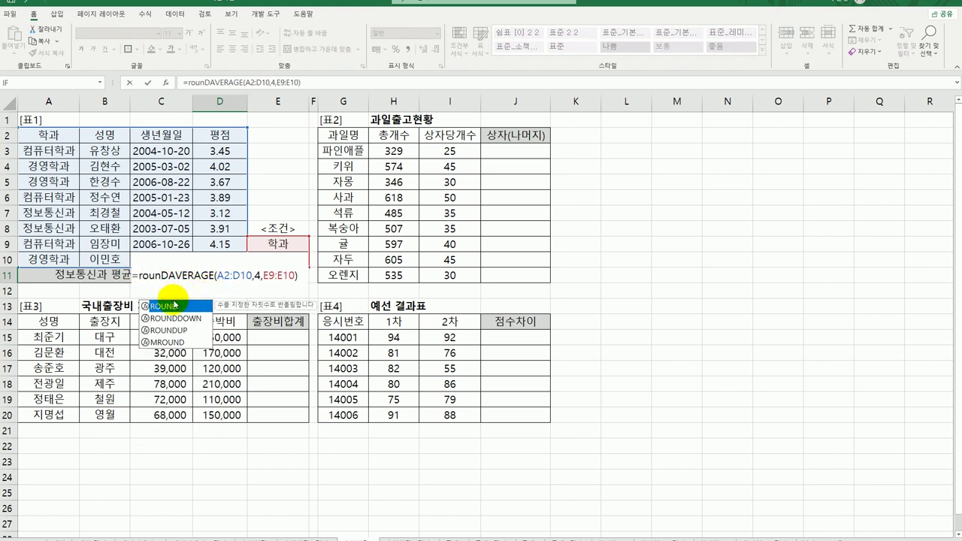
double_click(170, 305)
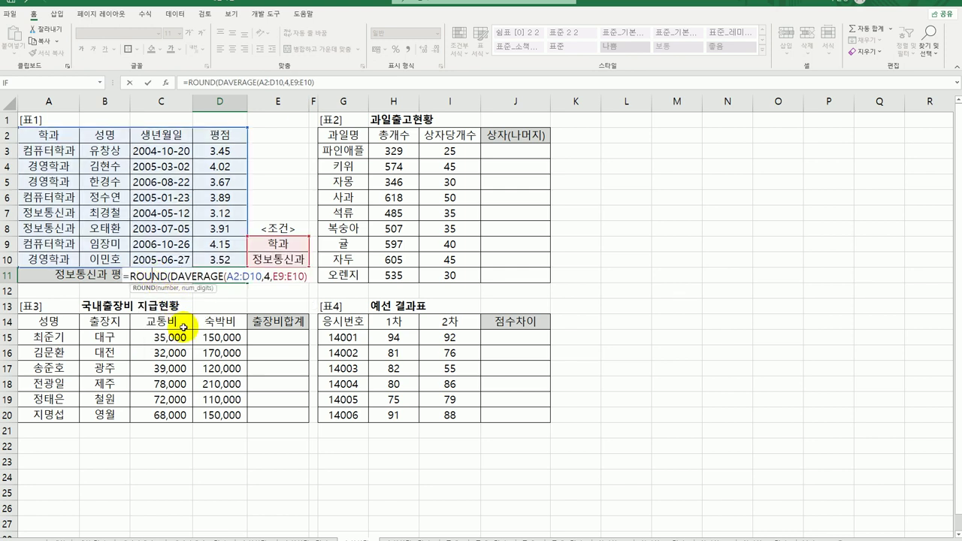
left_click(164, 83)
left_click(457, 220)
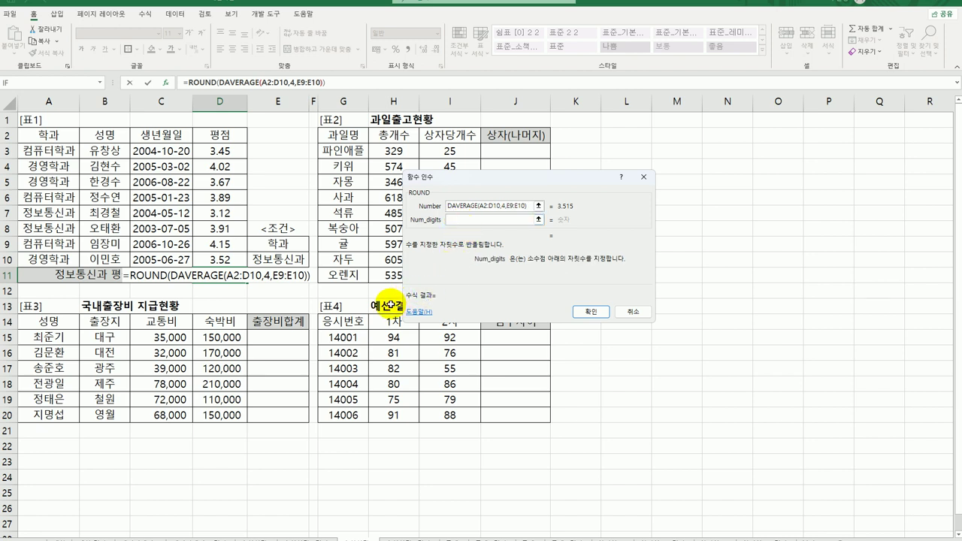
type("2")
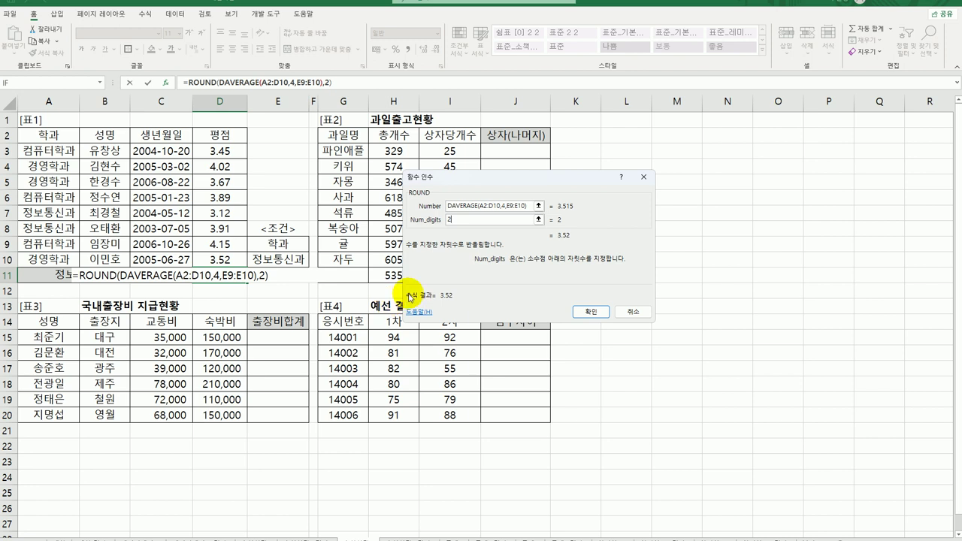
left_click(589, 311)
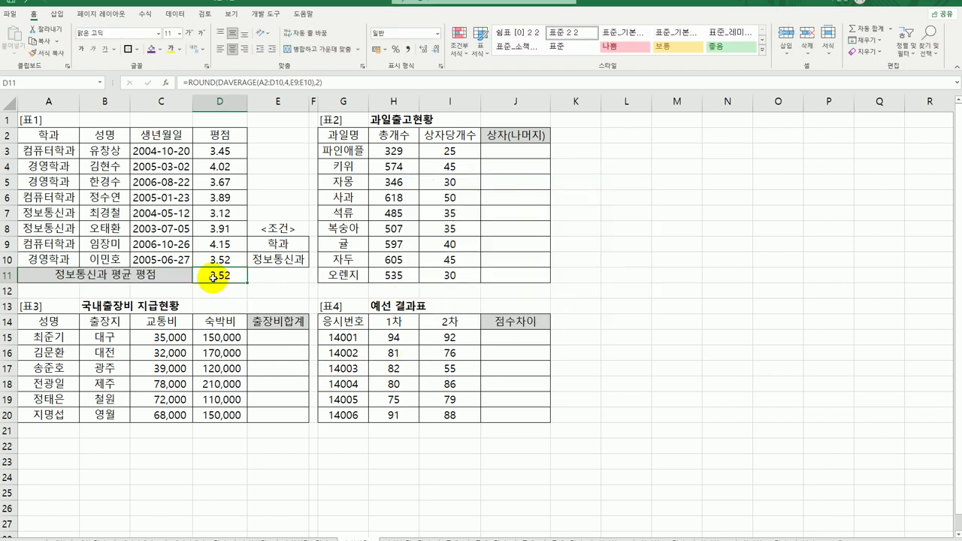
Enter =INT(H3/I3) in J3 to calculate the whole boxes of 파인애플 from 총개수 and 상자당개수.
left_click(510, 153)
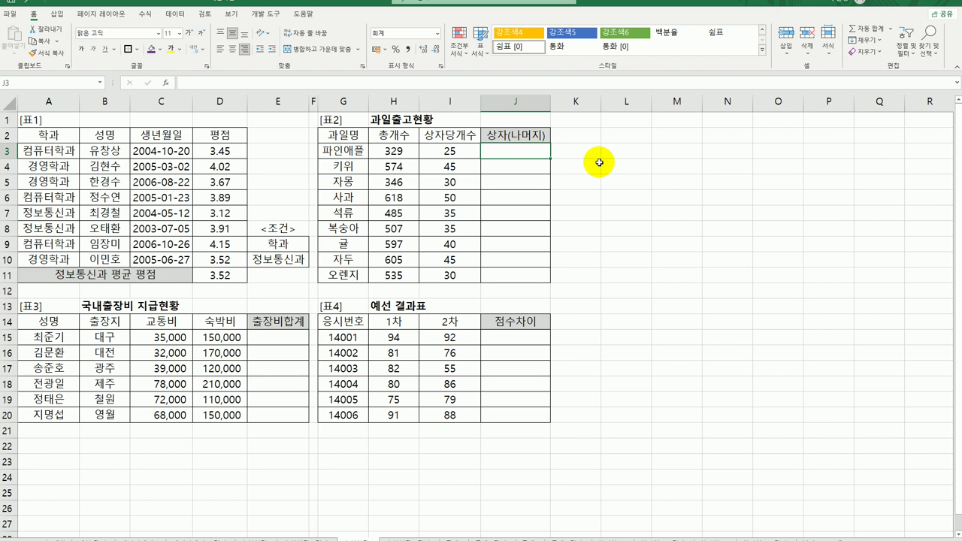
type("=")
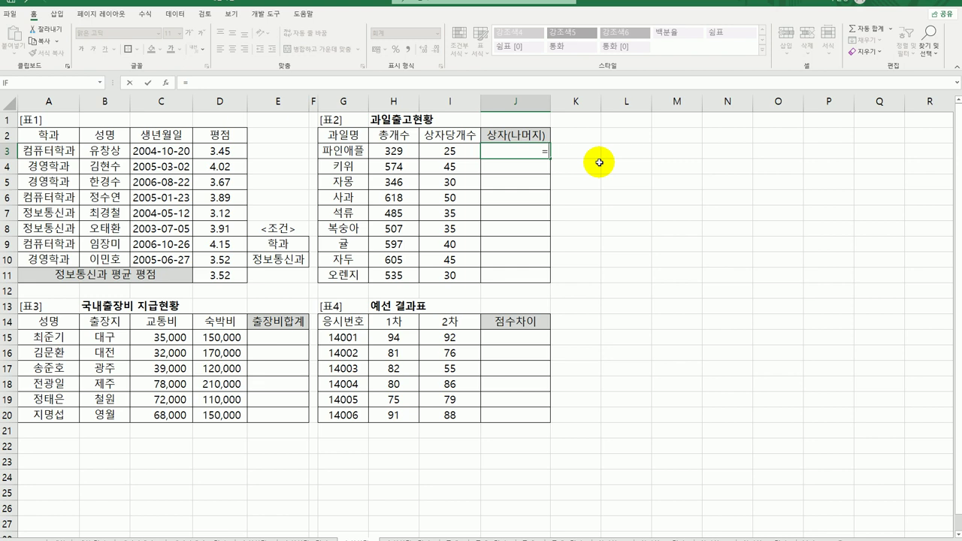
type("int")
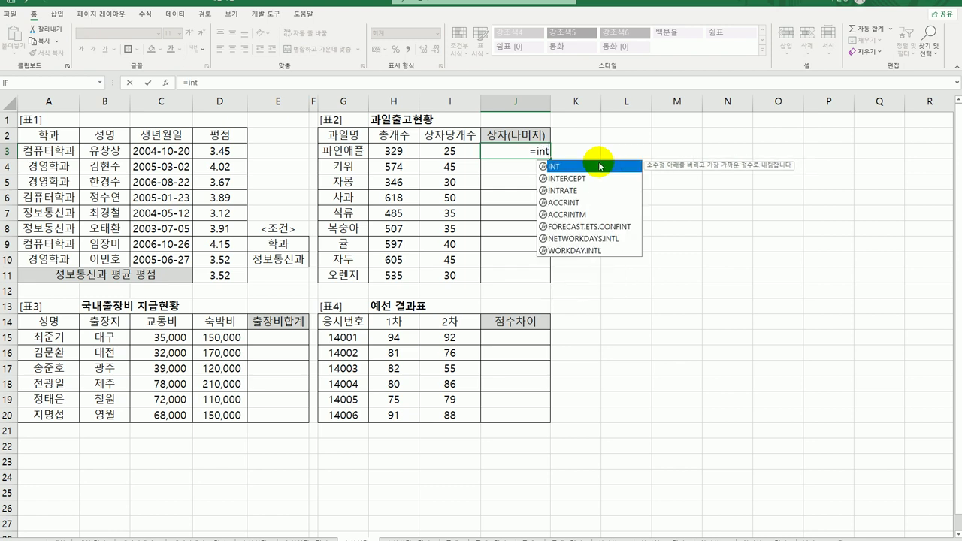
double_click(596, 167)
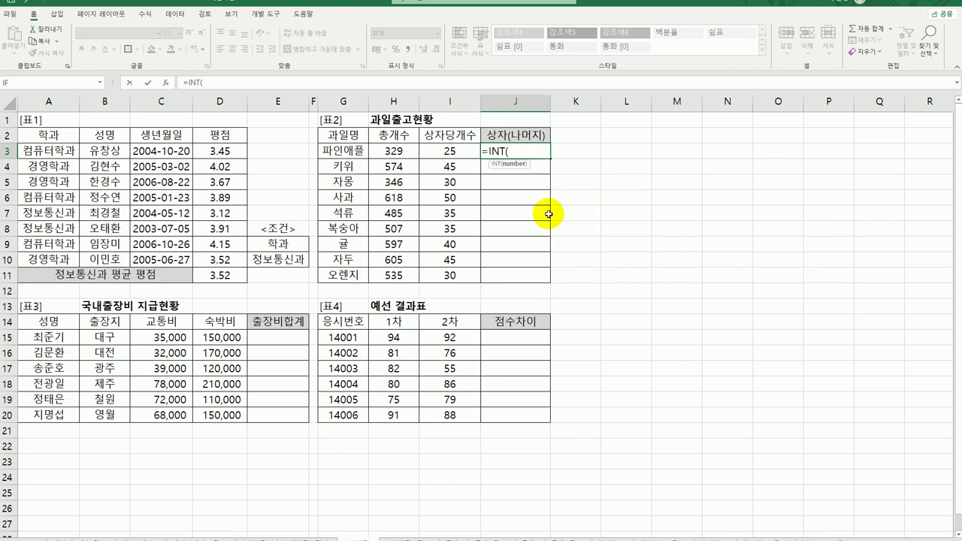
left_click(404, 151)
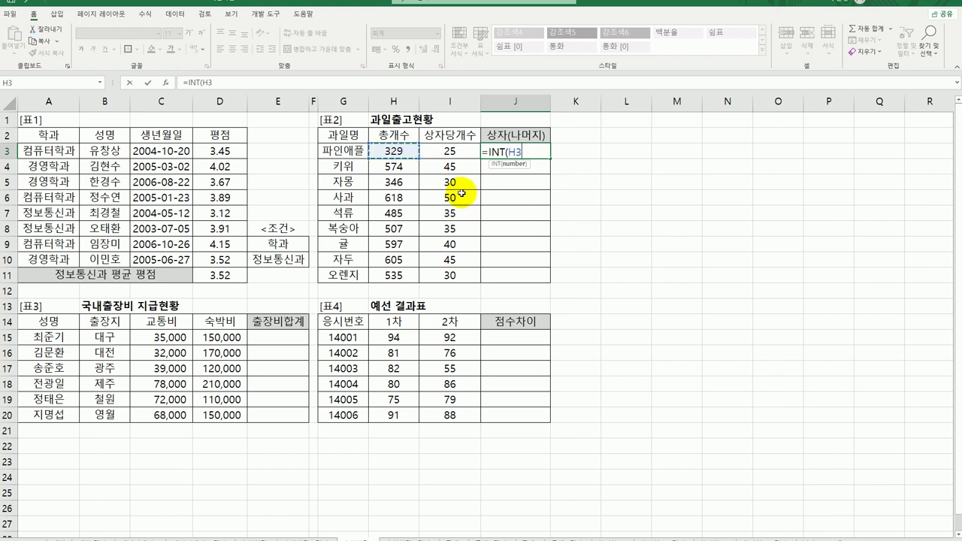
type("/")
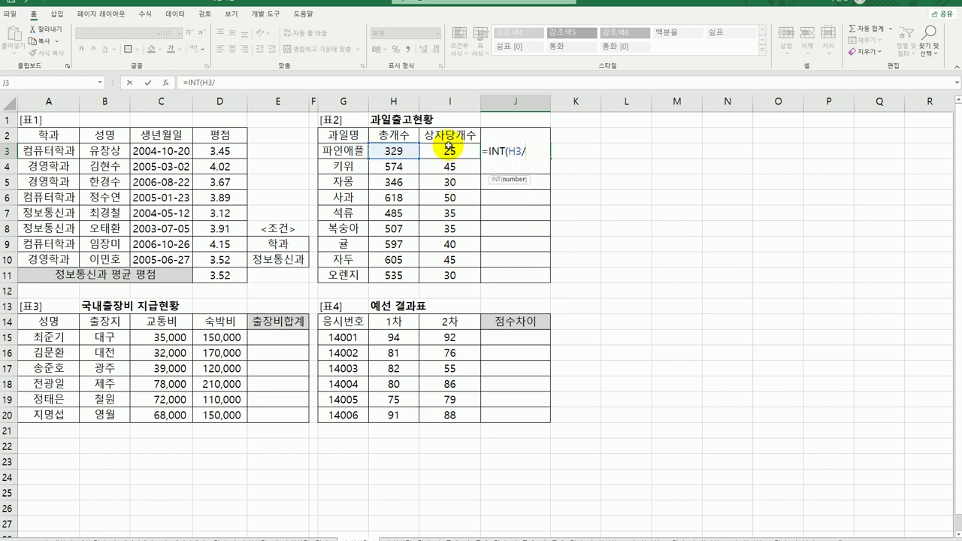
left_click(449, 150)
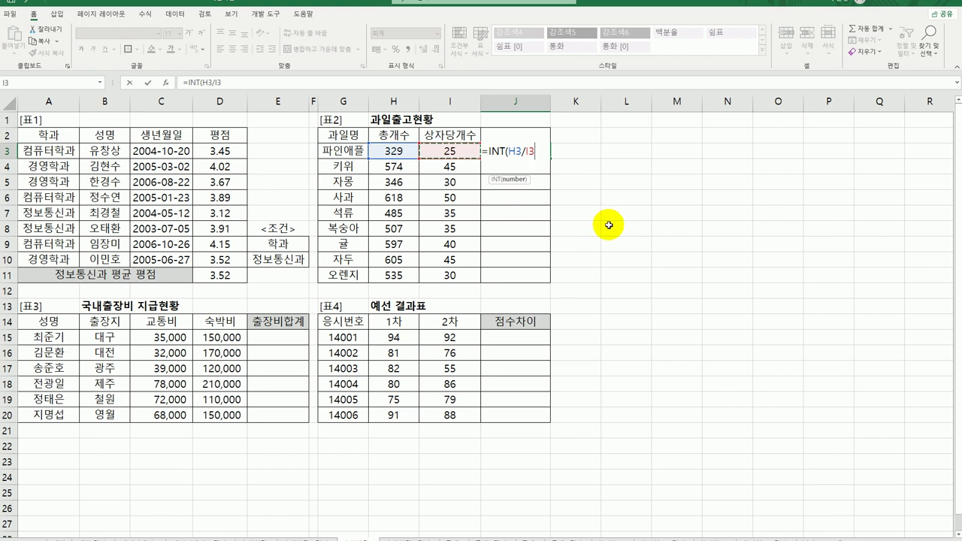
type(")")
key("ctrl+Return")
key("Return")
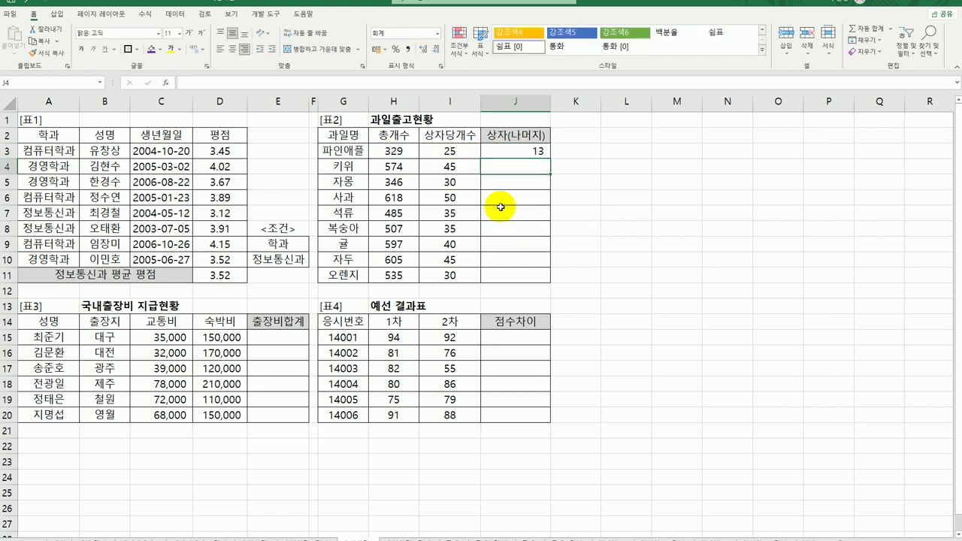
Fill the INT formula in J3 down through J11.
left_click(542, 153)
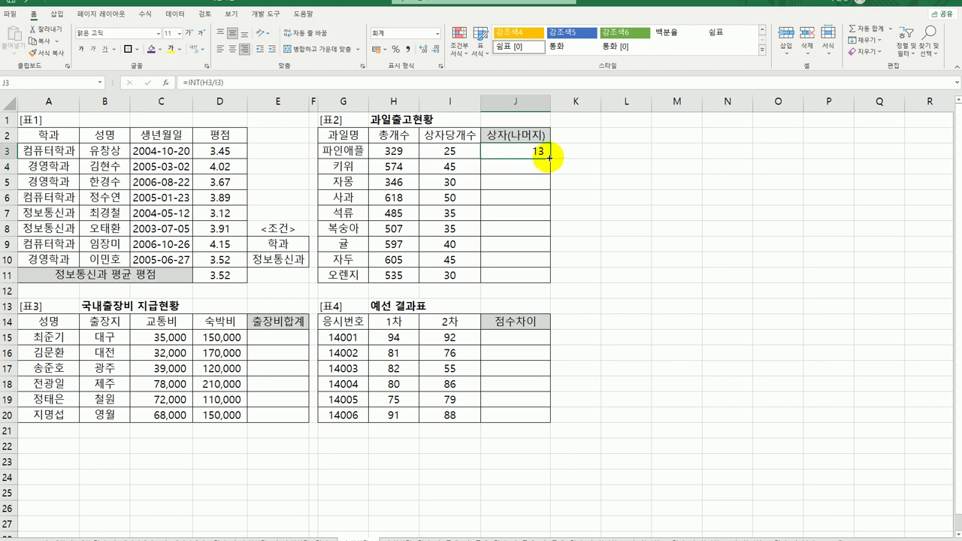
left_click_drag(549, 158, 547, 284)
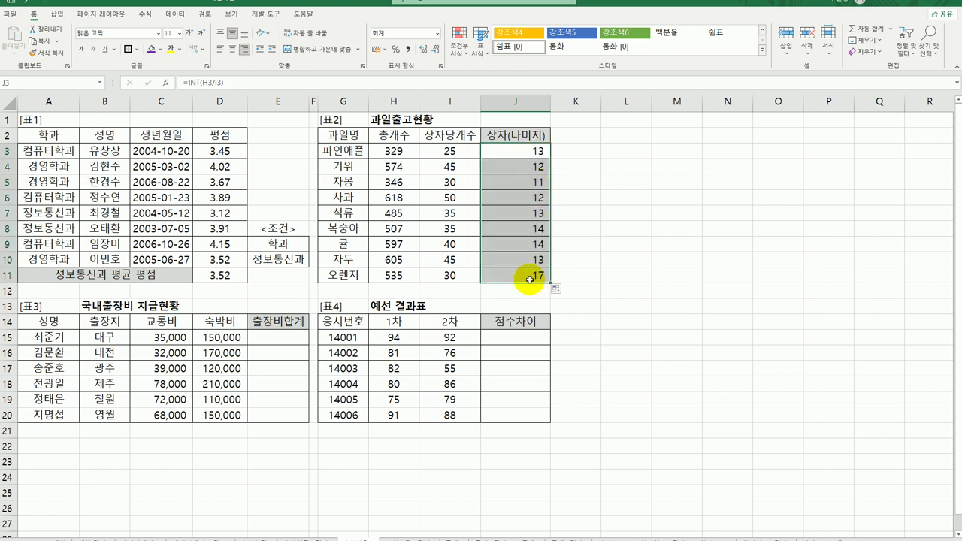
Extend the J3 formula with &"("&MOD(H3,I3) to append the remainder after an opening parenthesis.
double_click(540, 151)
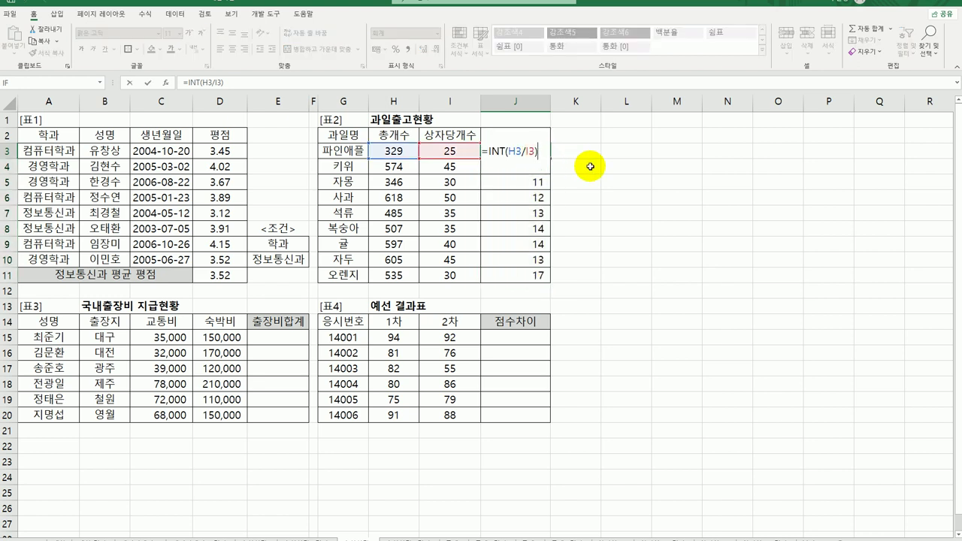
type("&\"(")
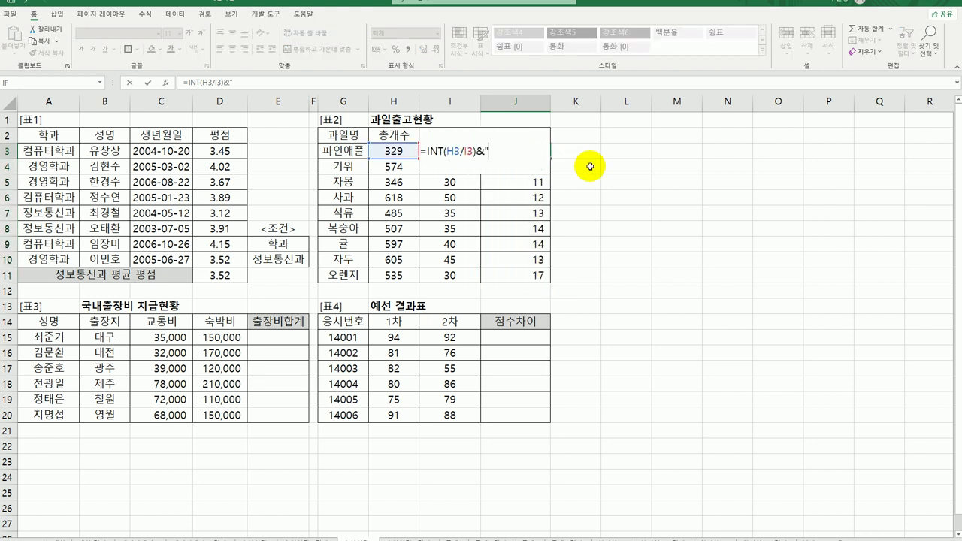
type("\"&mo")
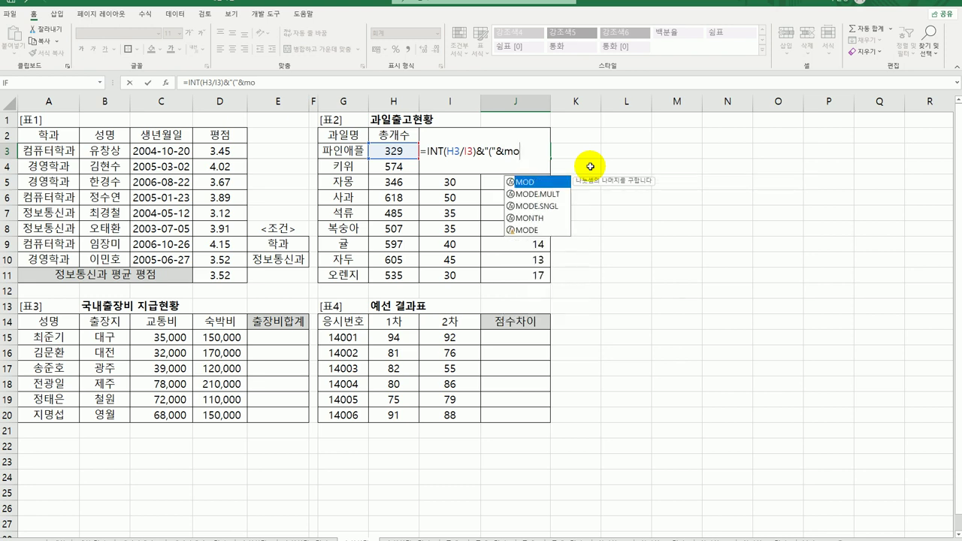
double_click(525, 182)
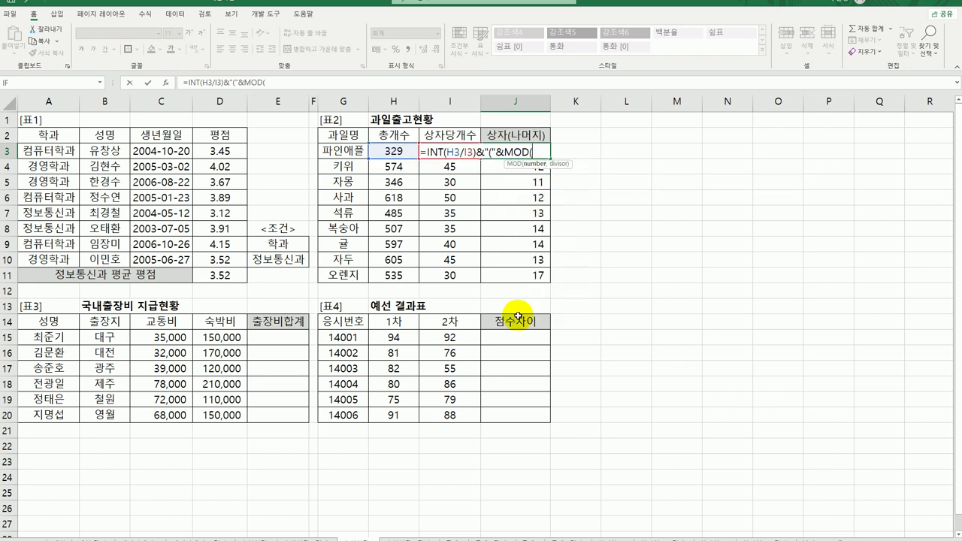
left_click(166, 83)
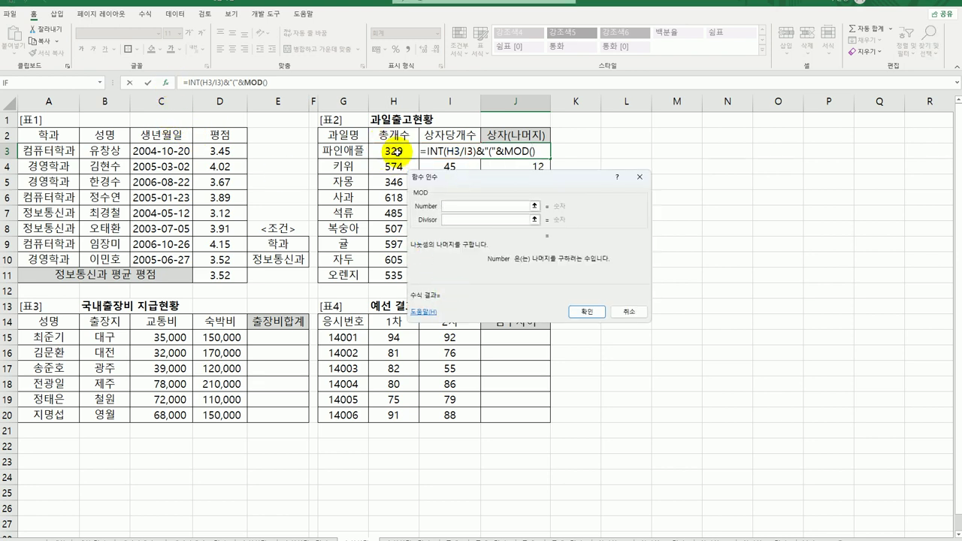
left_click(393, 151)
left_click(468, 218)
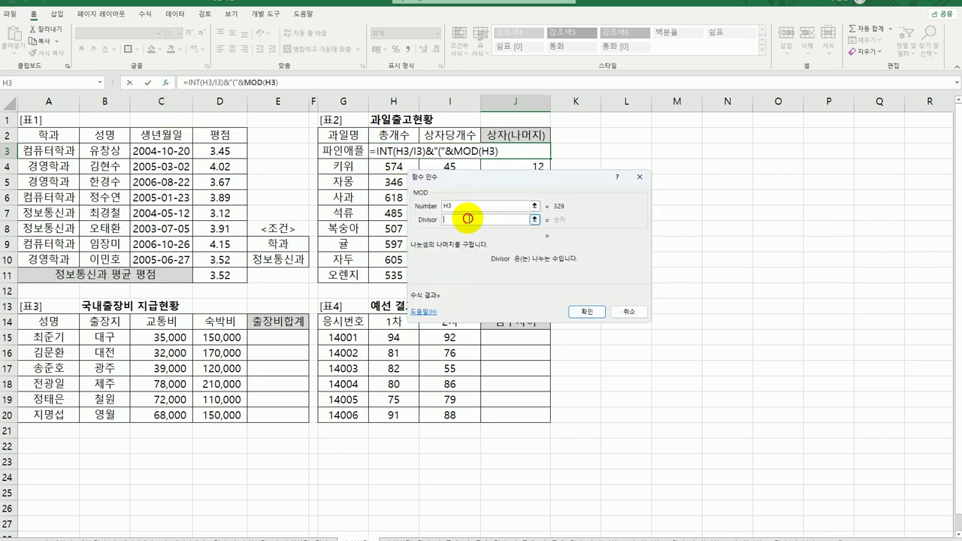
left_click(443, 148)
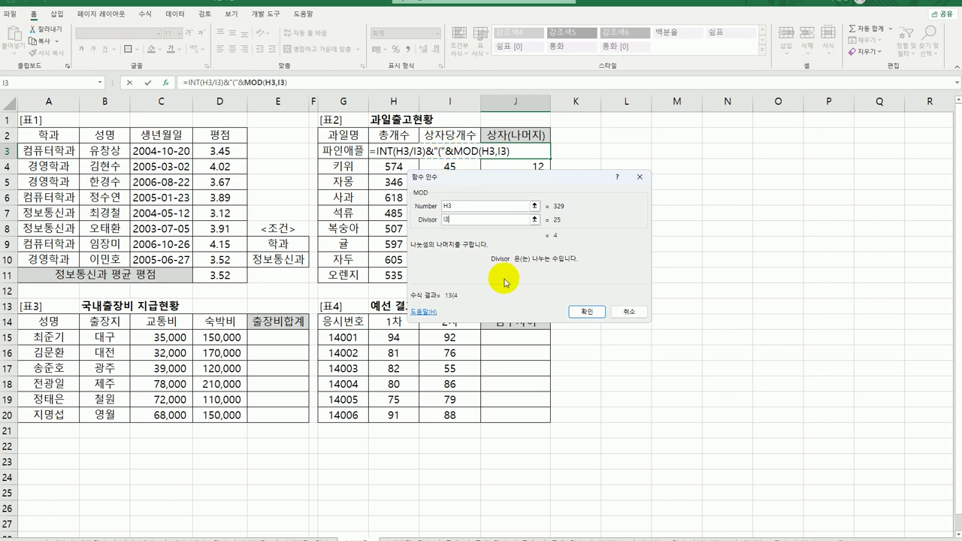
left_click(588, 311)
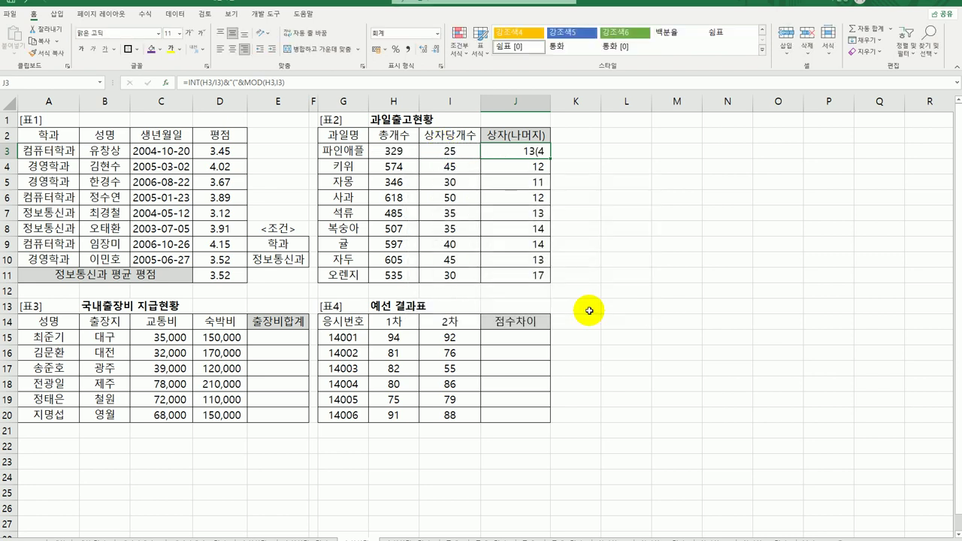
Append &")" to the J3 formula and fill it down through J11.
double_click(541, 152)
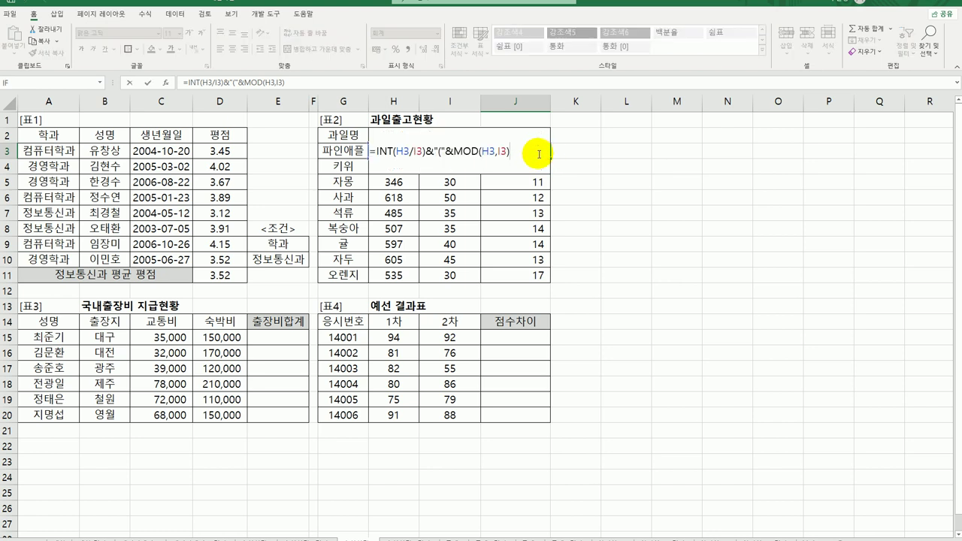
type("&\")")
key("Return")
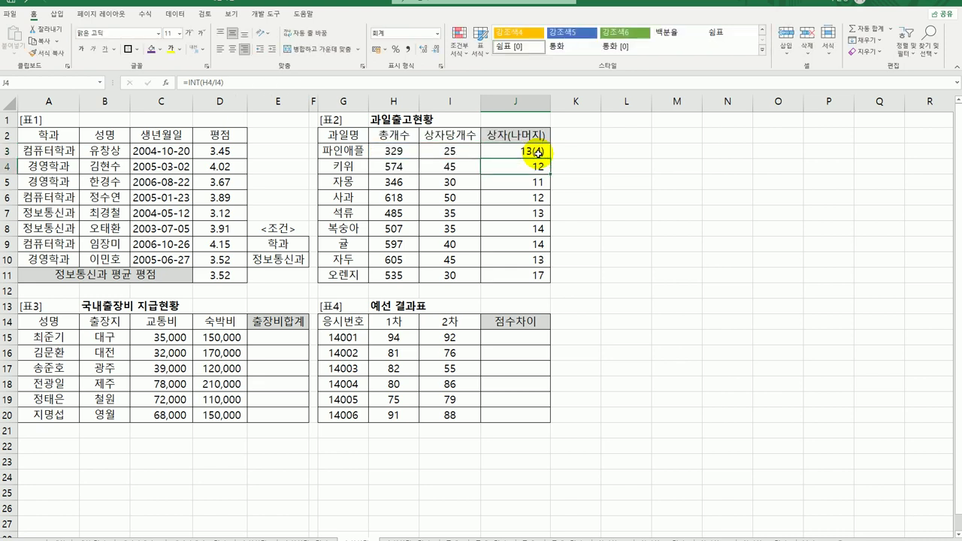
left_click(537, 152)
left_click_drag(550, 158, 547, 278)
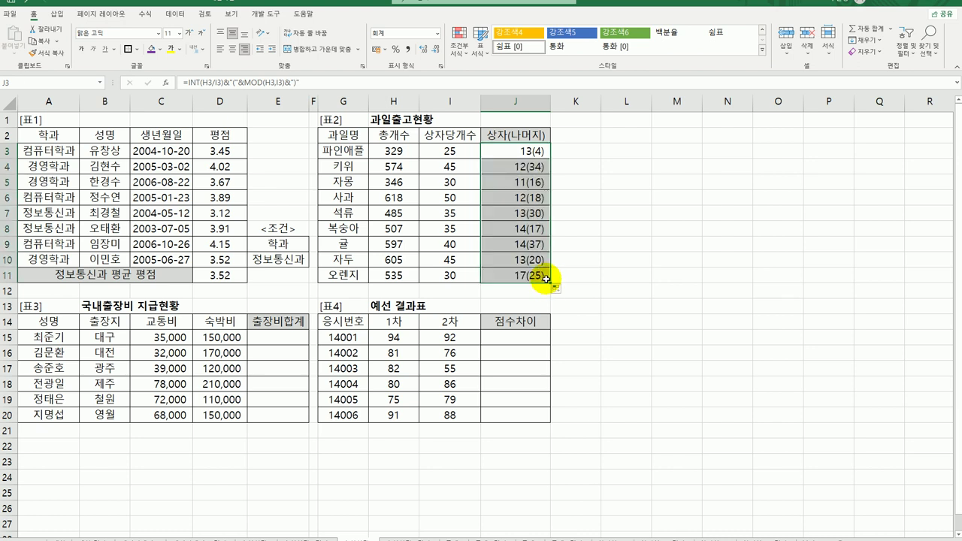
left_click(541, 276)
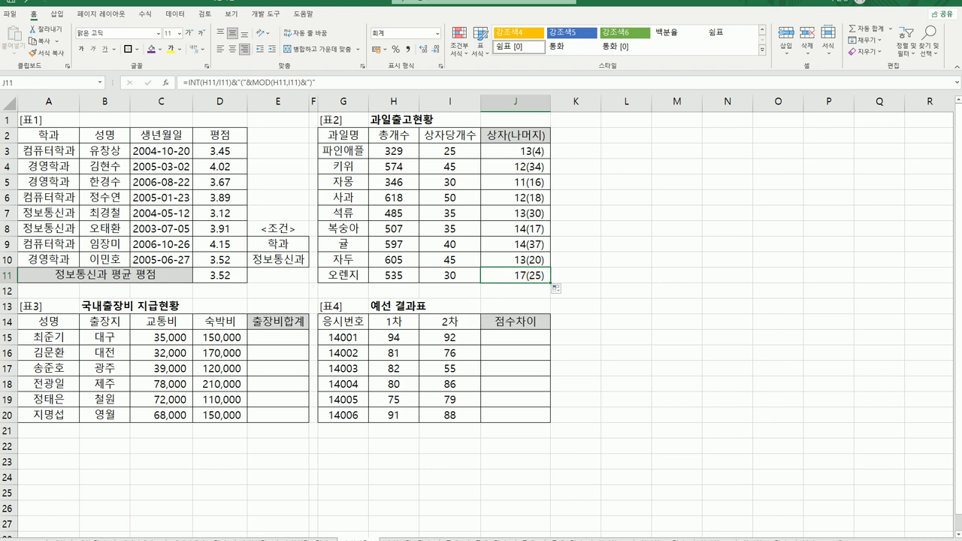
left_click(145, 534)
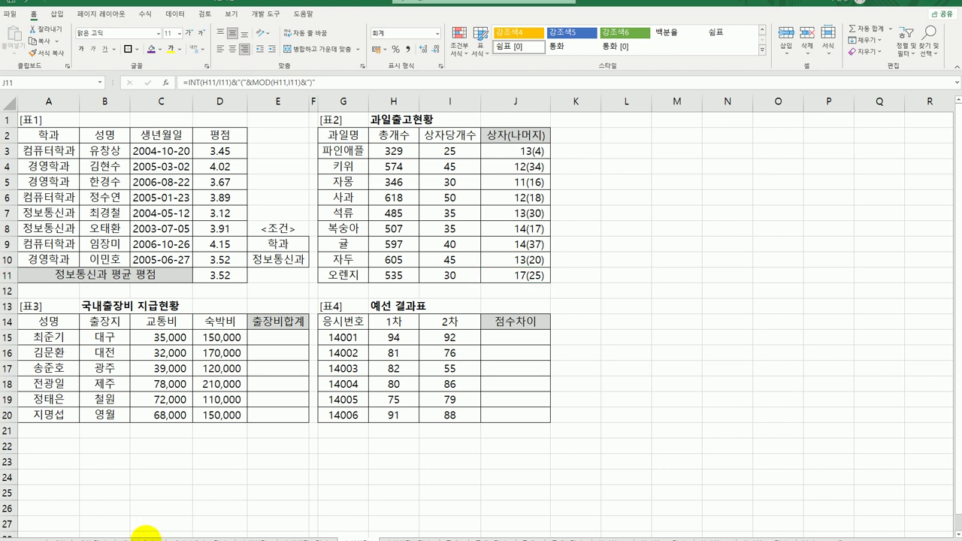
Enter =SUM(C15:D15) in E15 to add 교통비 and 숙박비 for the first row of 국내출장비 지급현황.
left_click(267, 337)
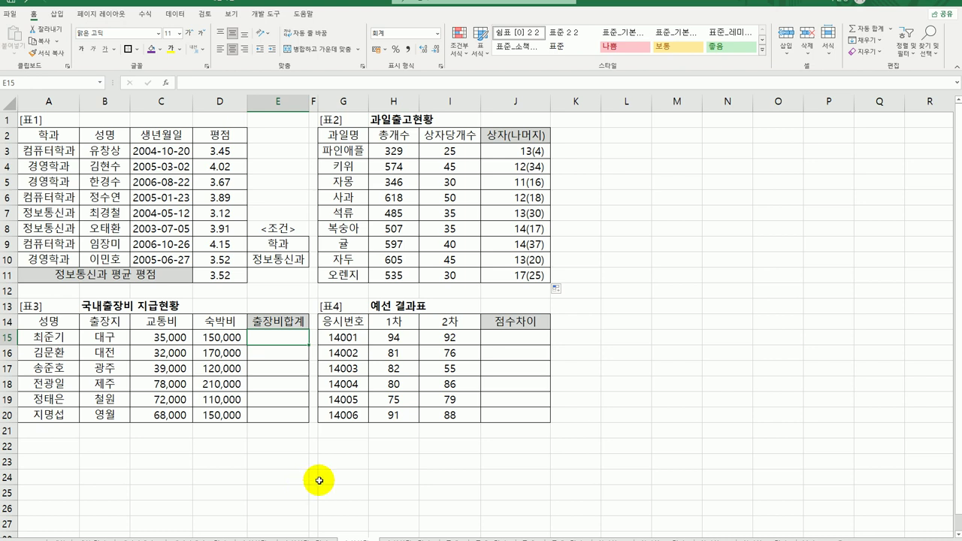
type("=sum")
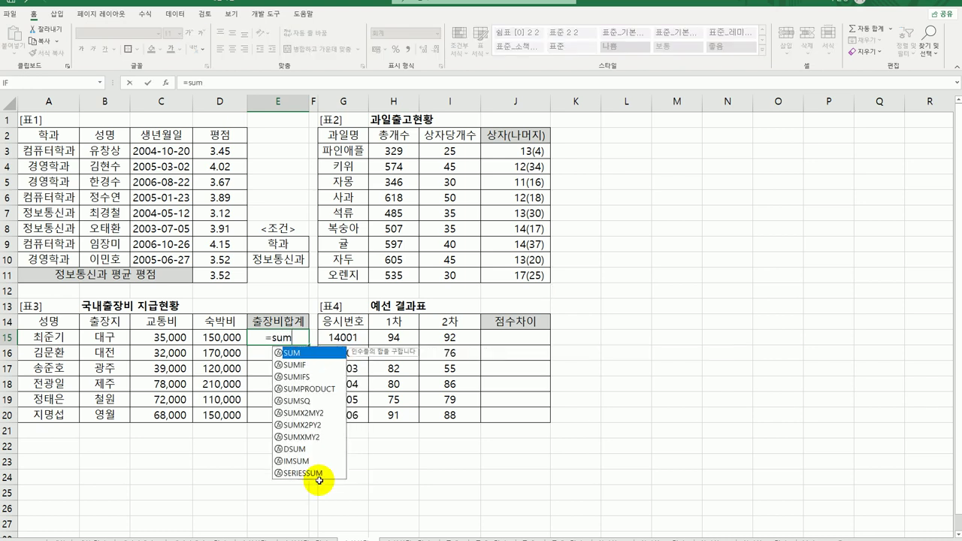
type("(")
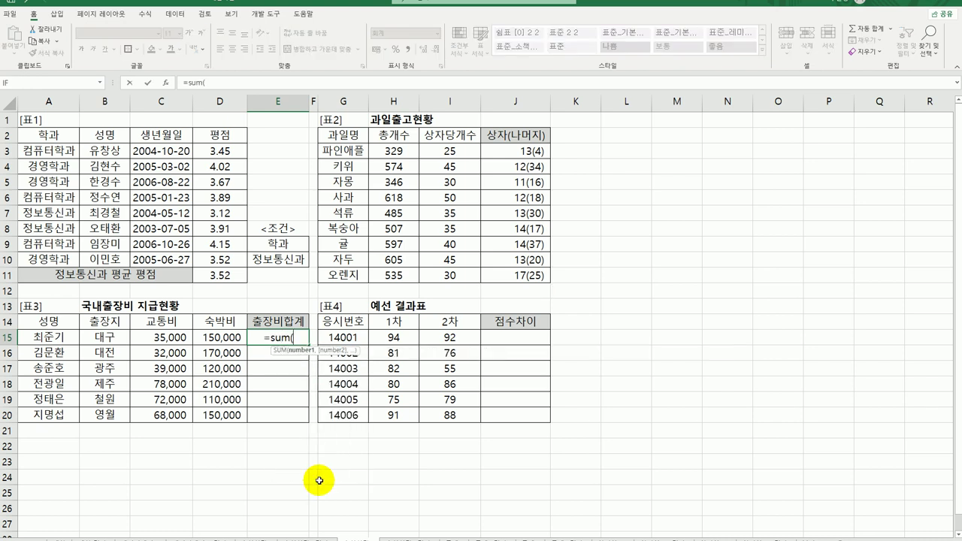
left_click_drag(170, 337, 215, 338)
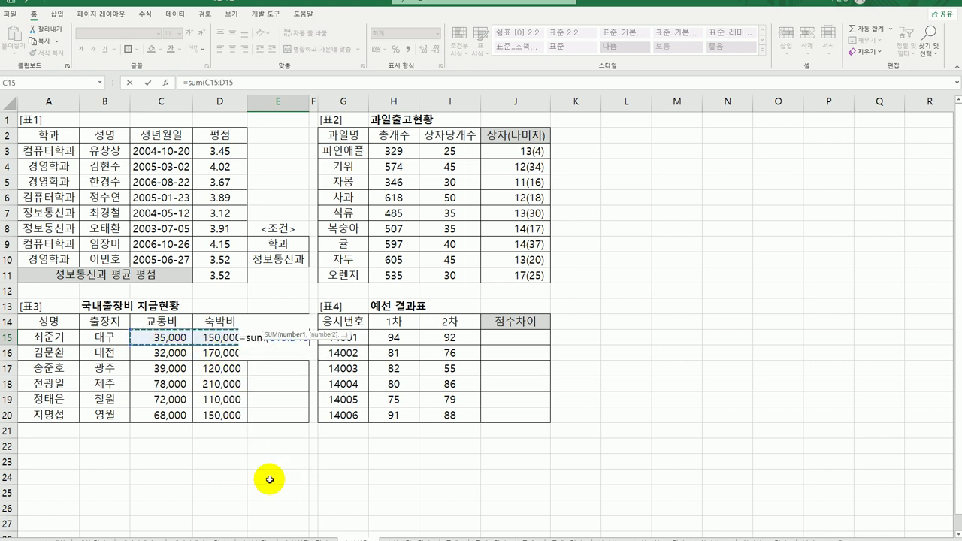
type(")")
key("Return")
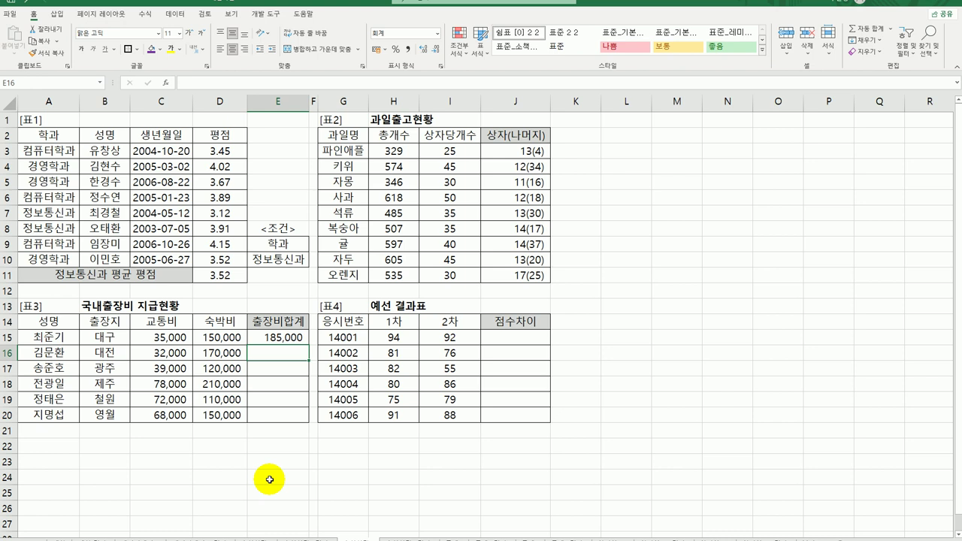
Wrap the SUM formula in E15 in ROUNDDOWN and open its function arguments.
left_click(278, 337)
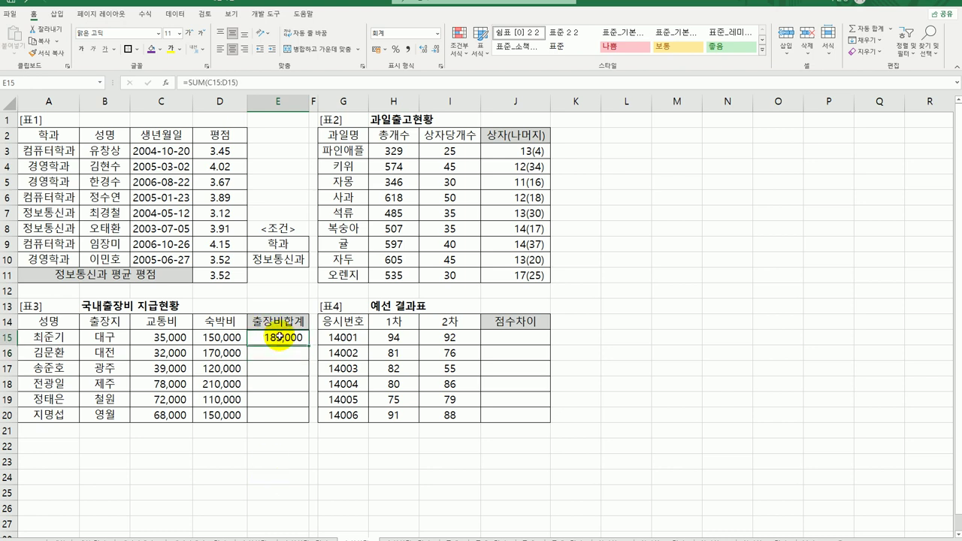
double_click(259, 340)
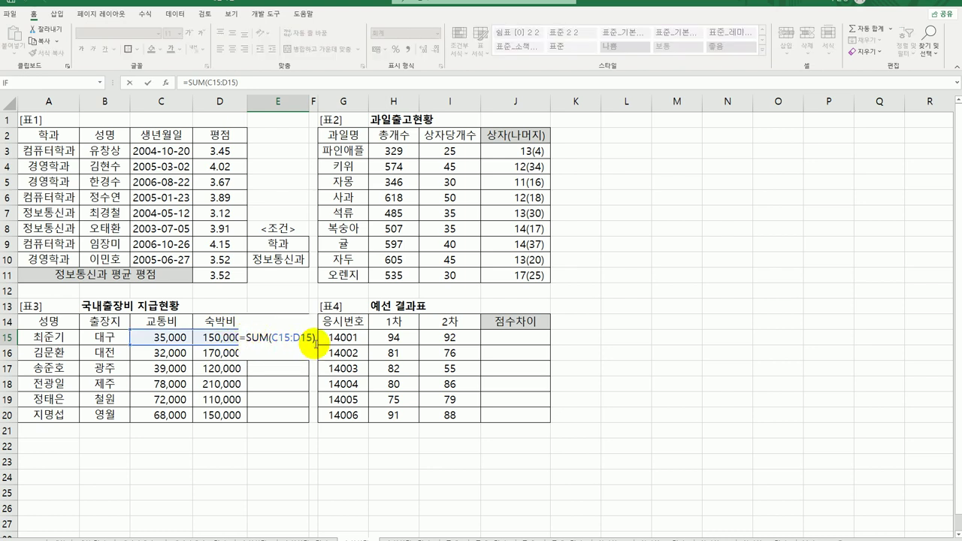
type("r")
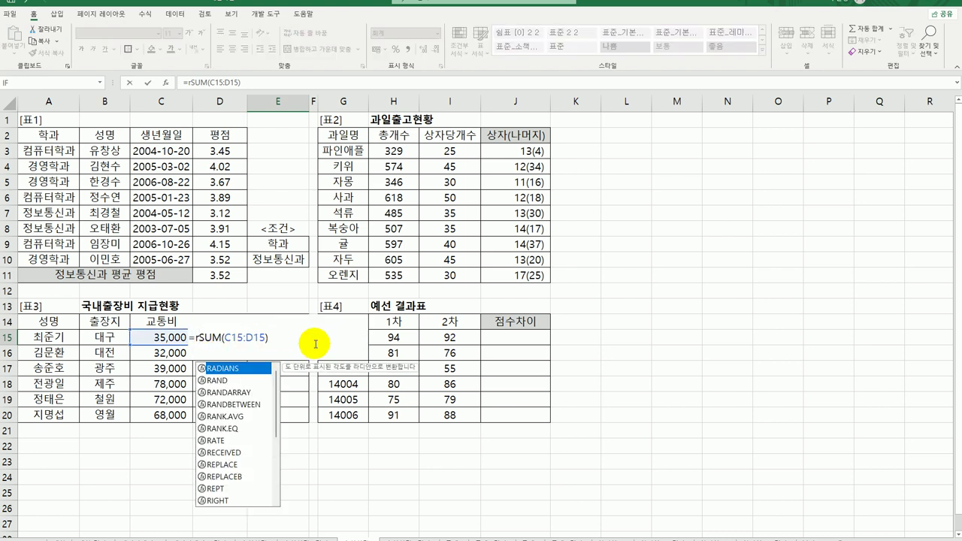
type("oun")
key("Down")
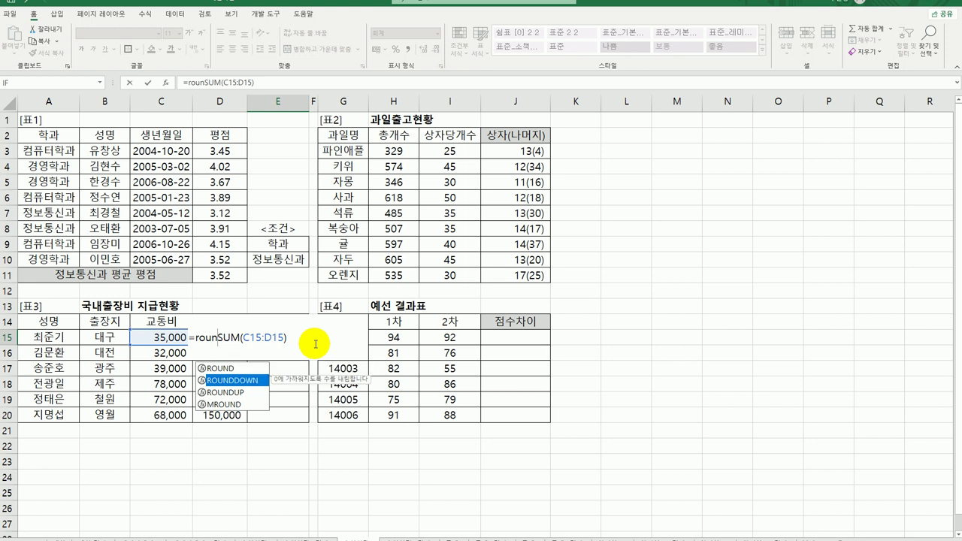
double_click(239, 380)
left_click(218, 338)
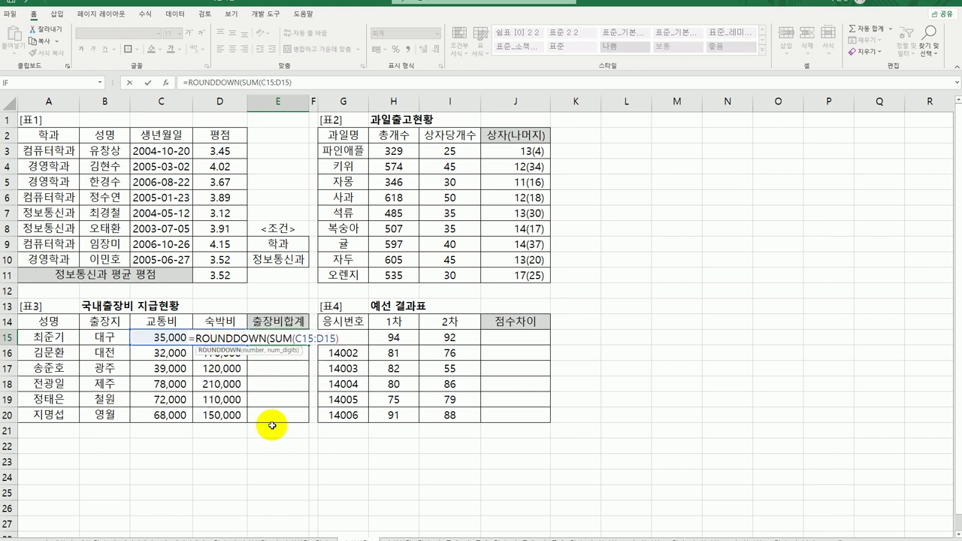
left_click(165, 82)
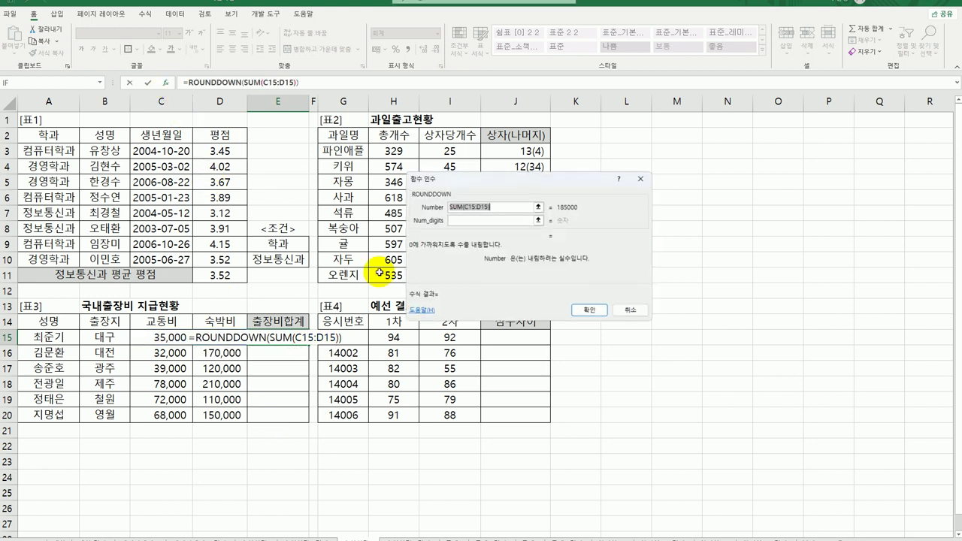
Set the ROUNDDOWN Num_digits to -4, trying -1, -2 and -3 first, and complete the formula.
left_click(473, 220)
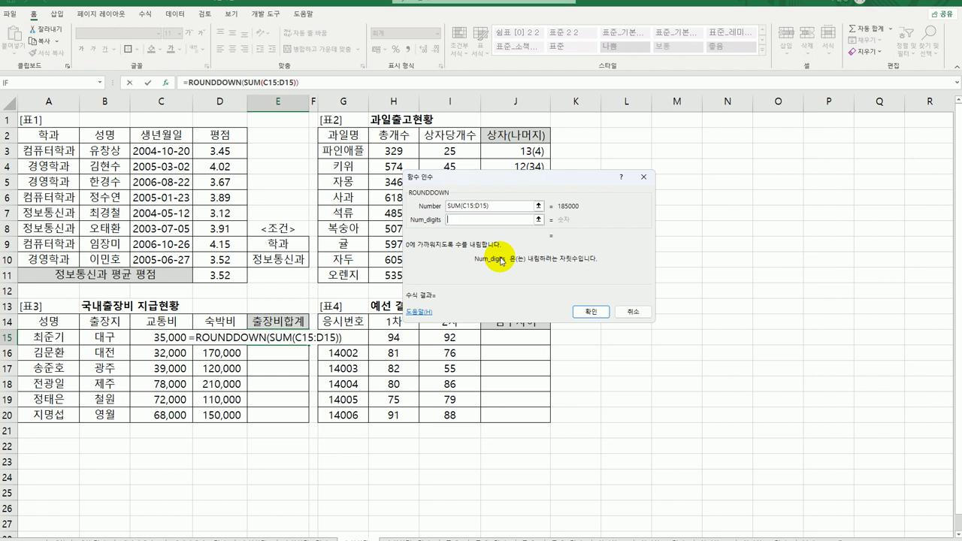
type("-1")
key("BackSpace")
type("2")
key("BackSpace")
type("3")
key("BackSpace")
type("4")
left_click(586, 311)
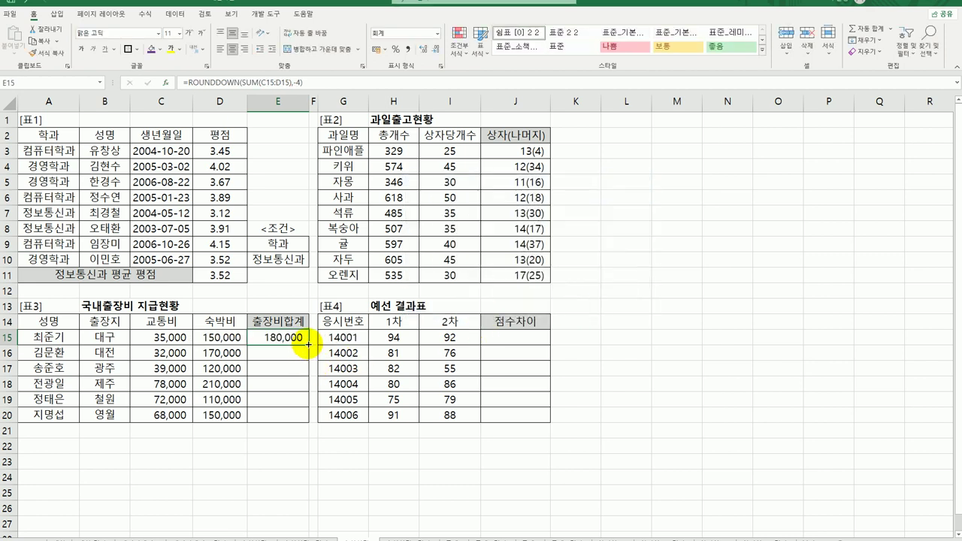
Fill the ROUNDDOWN formula in E15 down through E20 and check the formulas in E20 and E15.
left_click_drag(307, 348, 295, 426)
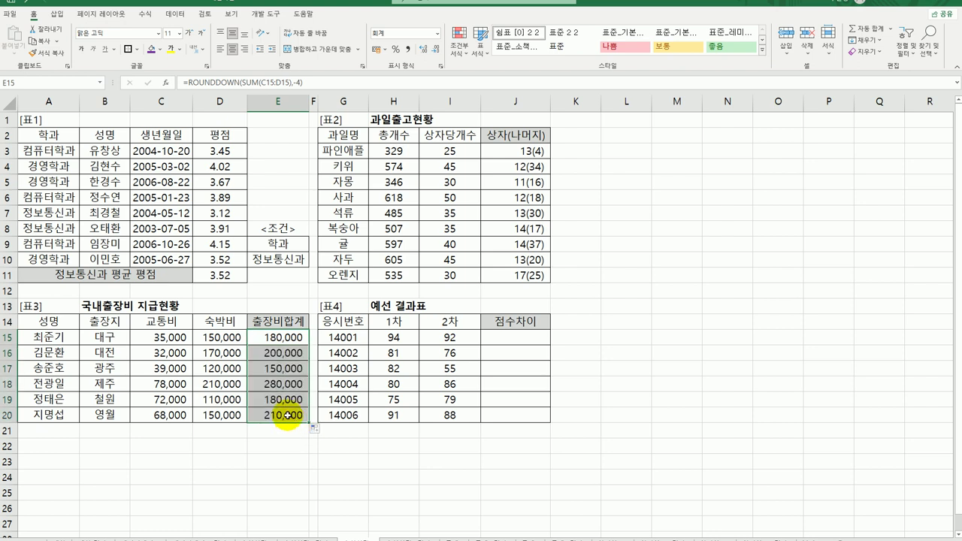
left_click(287, 415)
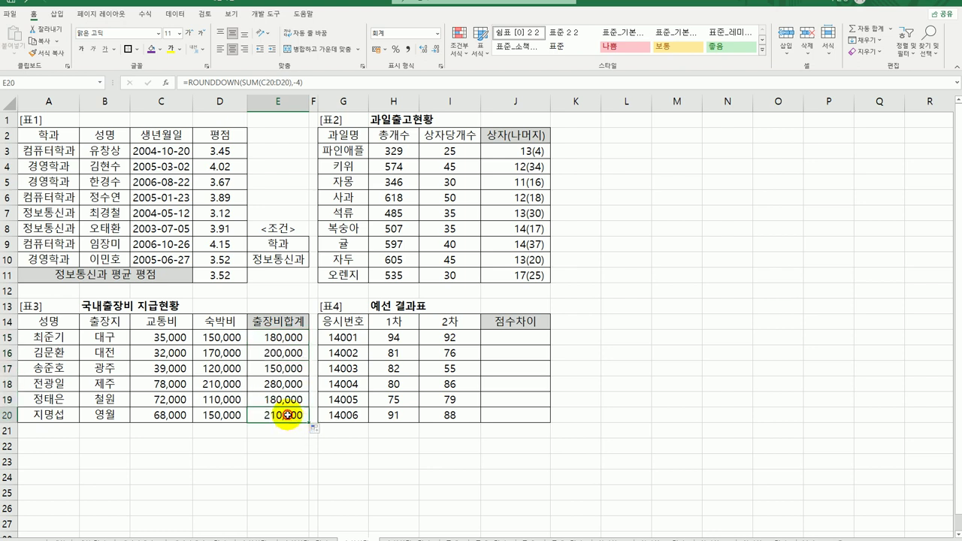
left_click(284, 337)
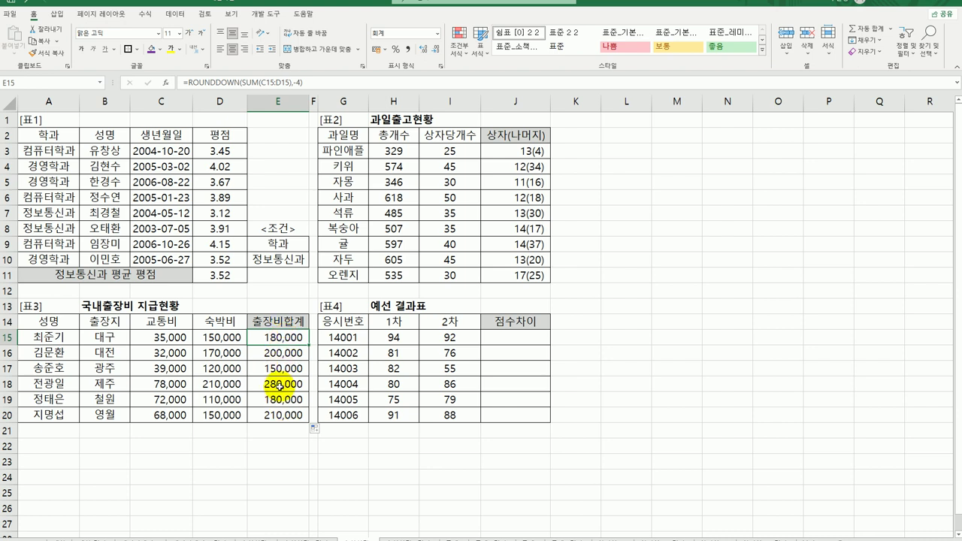
Enter =H15-I15 in J15 for the 점수차이 column of 예선 결과표 and fill it down through J20.
left_click(529, 336)
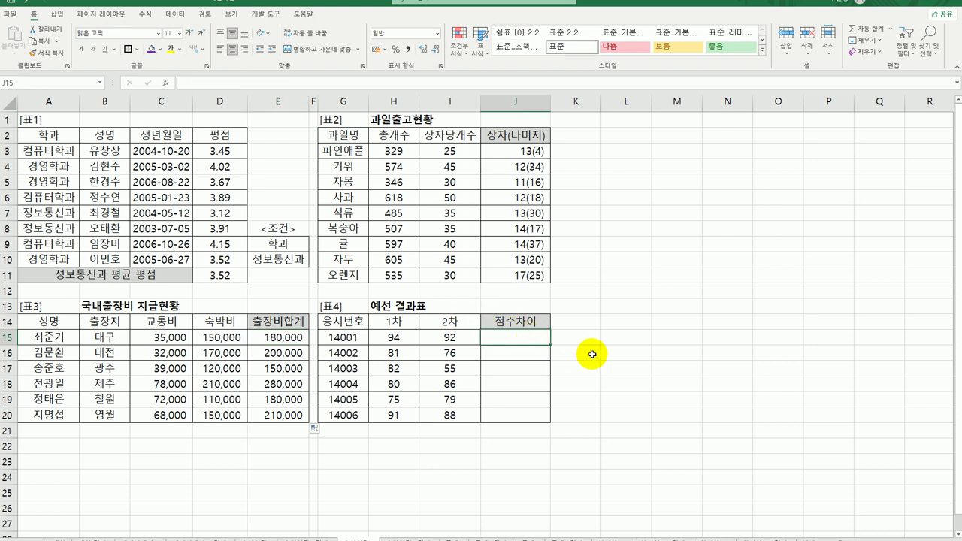
type("=")
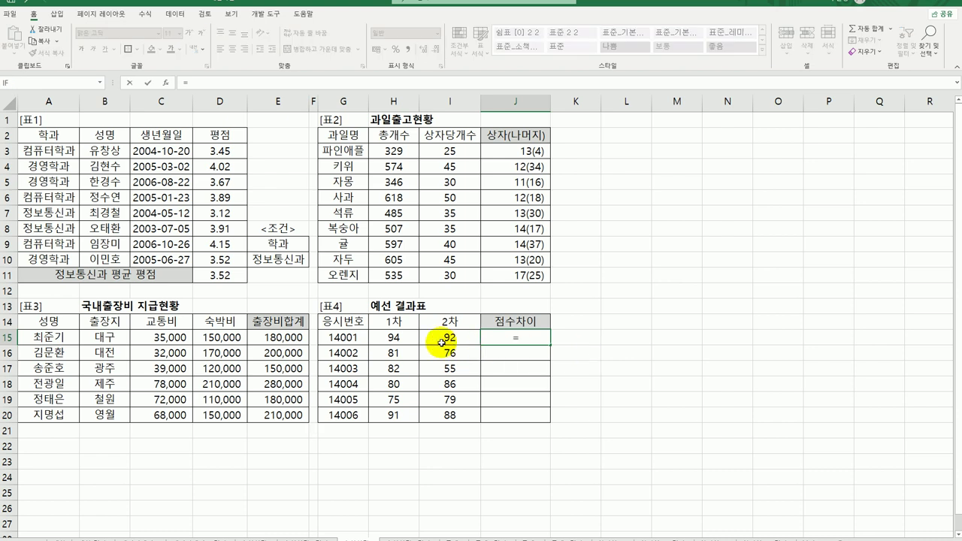
left_click(399, 338)
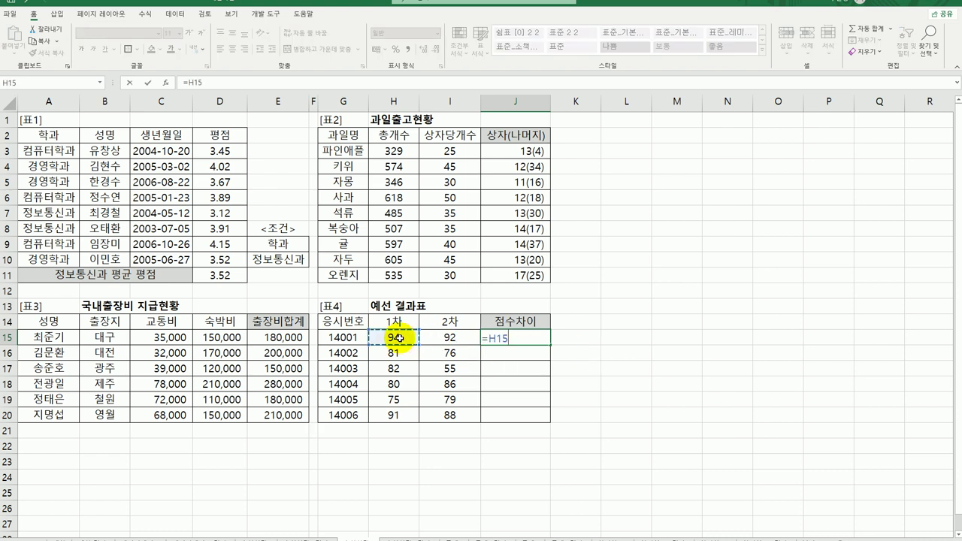
type("-")
left_click(449, 338)
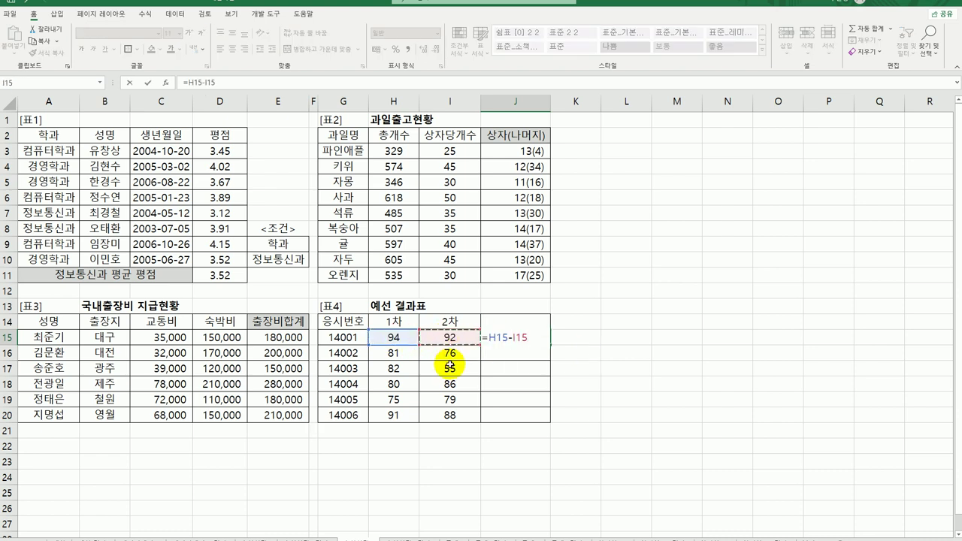
key("Return")
left_click(518, 338)
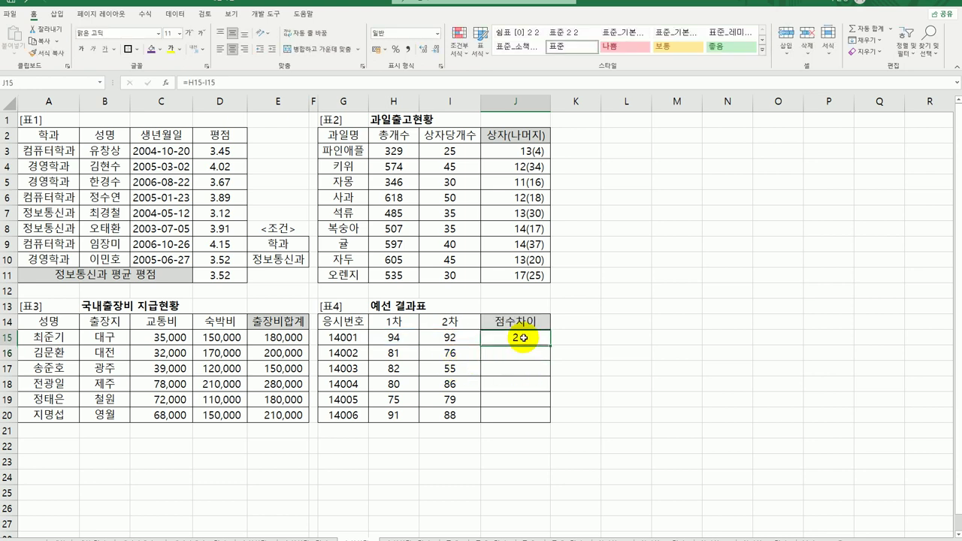
left_click_drag(550, 345, 554, 429)
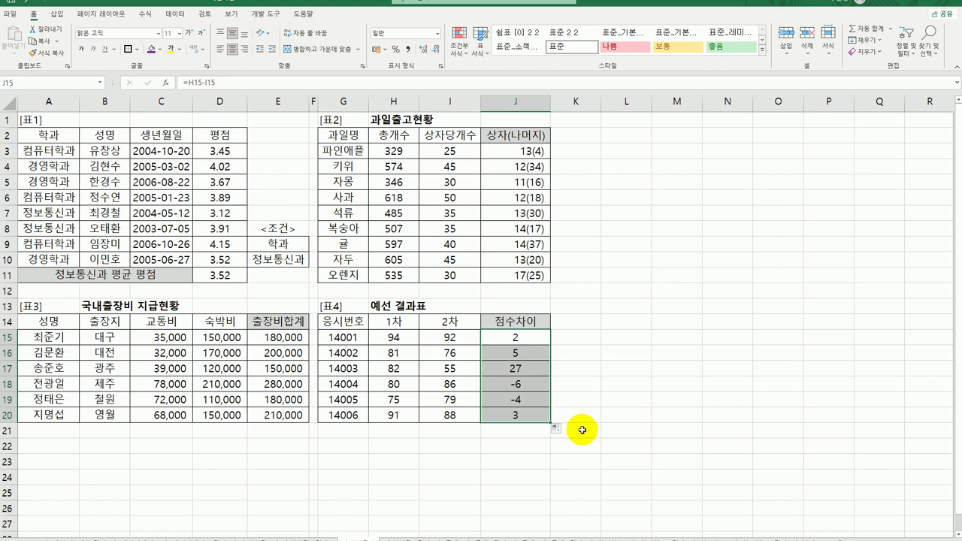
Wrap the subtraction in J15 in the ABS function so the formula is =ABS(H15-I15).
left_click(516, 339)
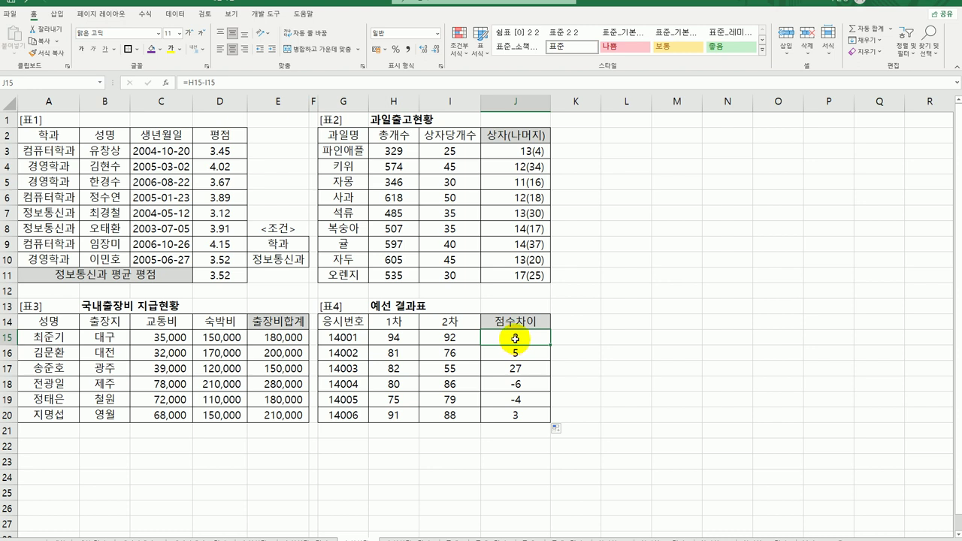
double_click(516, 340)
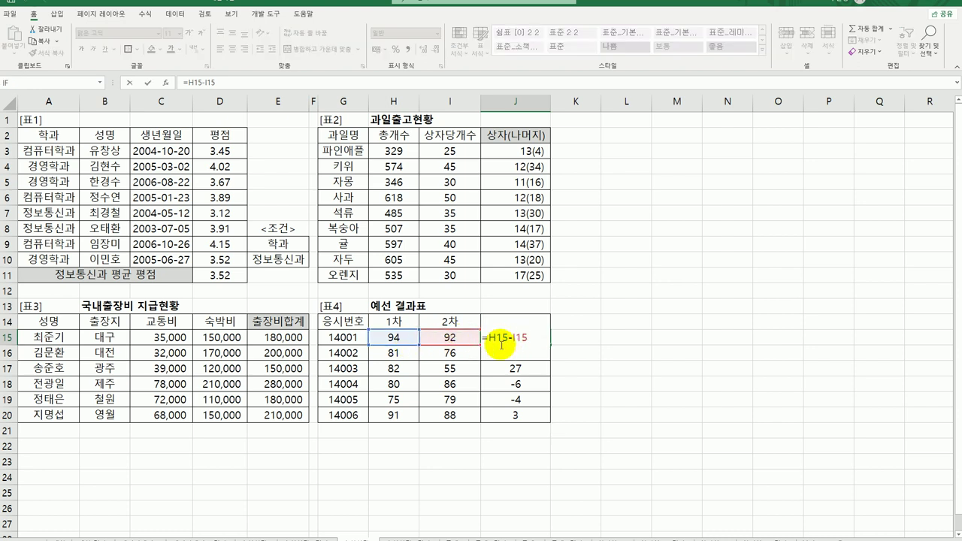
left_click(485, 337)
type("ab")
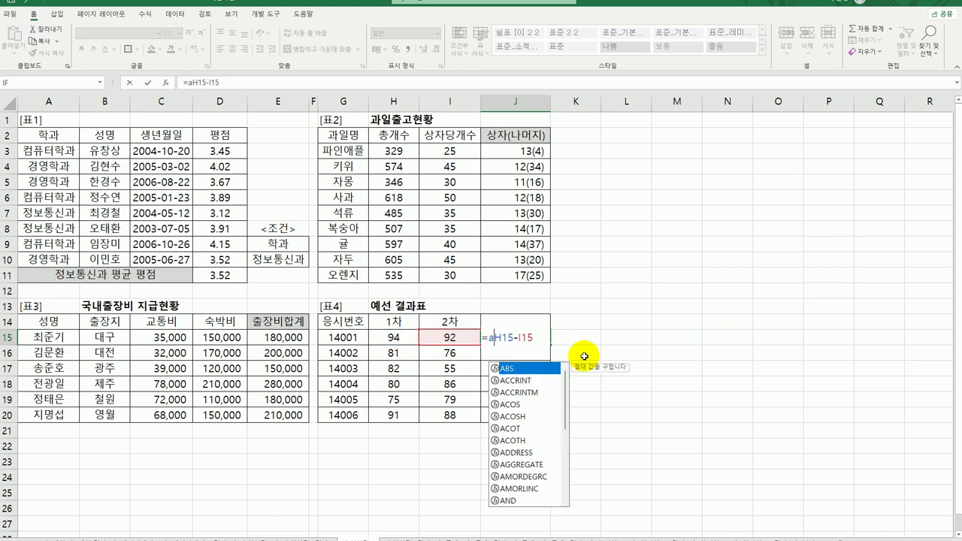
type("s")
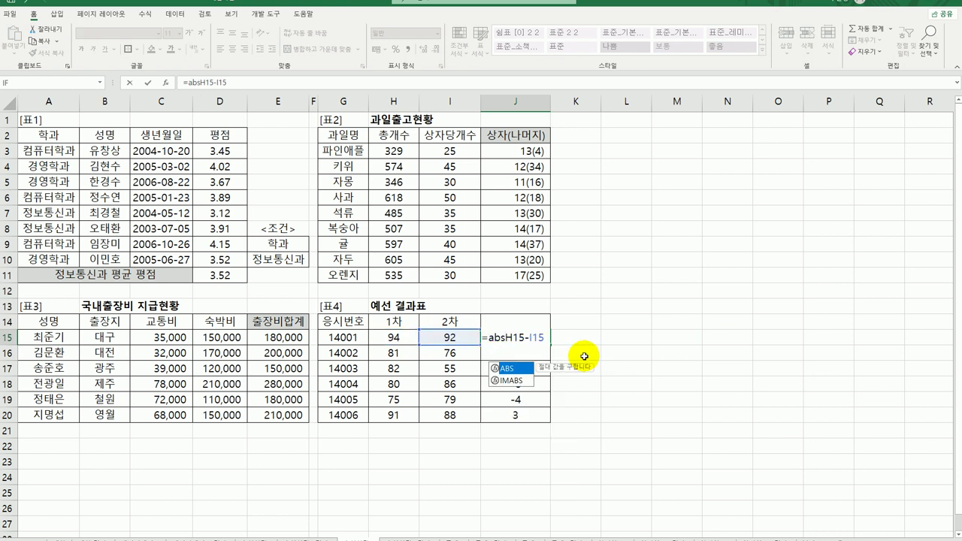
double_click(509, 367)
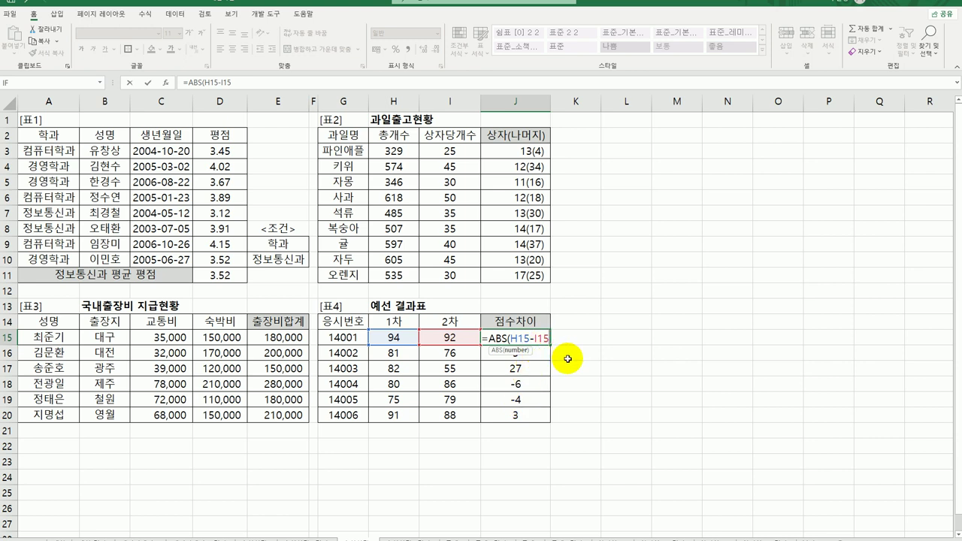
type(")")
key("Return")
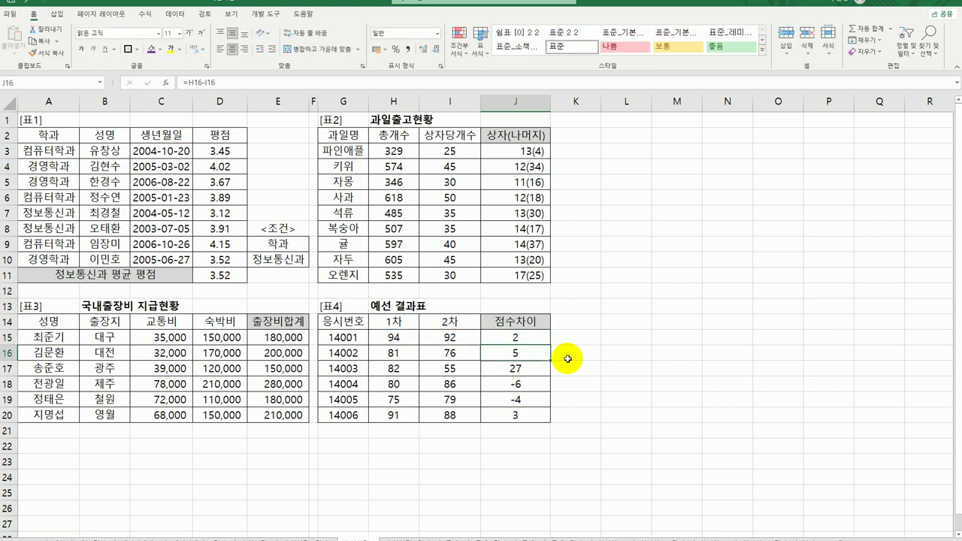
Fill the ABS formula from J15 down through J20 and check the formula in J15.
left_click(537, 338)
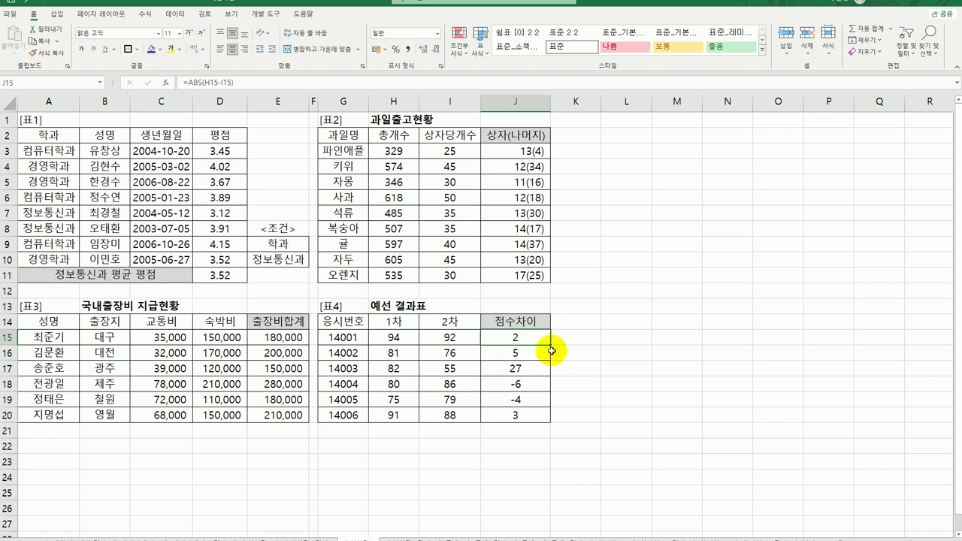
left_click_drag(551, 344, 553, 418)
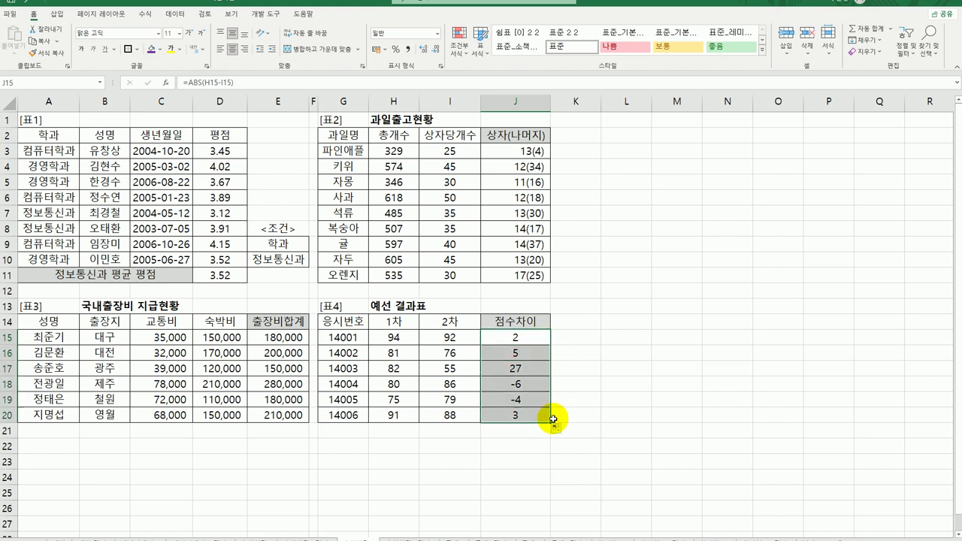
left_click(625, 414)
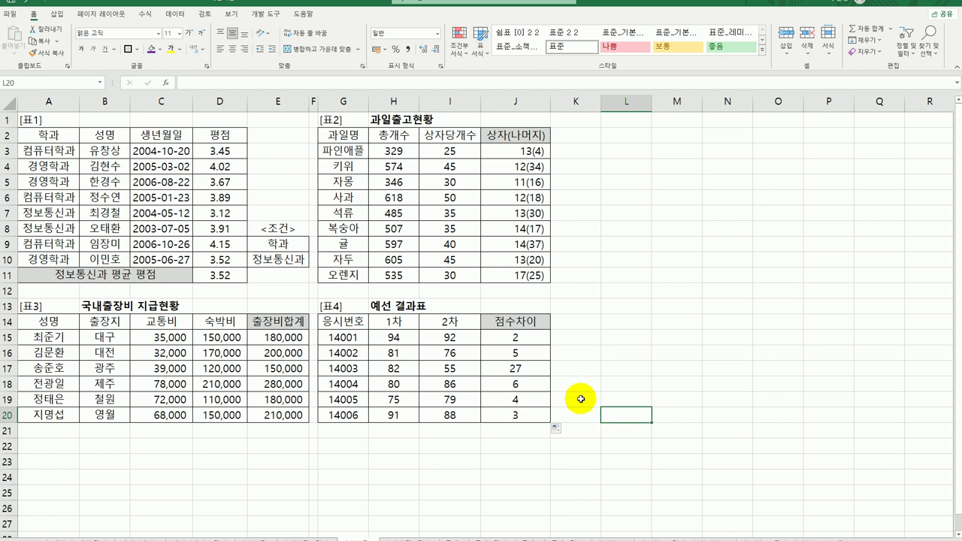
left_click(532, 337)
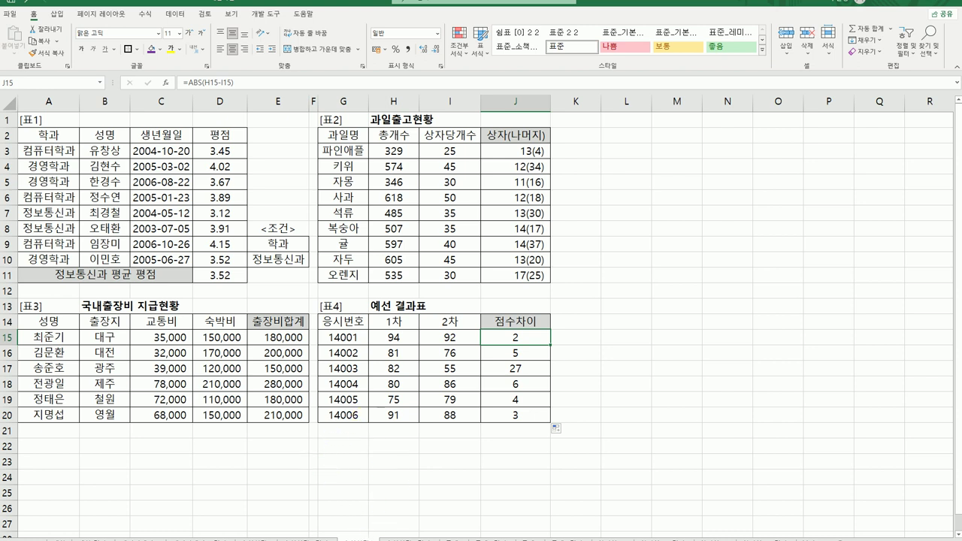
Return to cell A1 and switch to the following worksheet to view its four tables.
key("ctrl+Home")
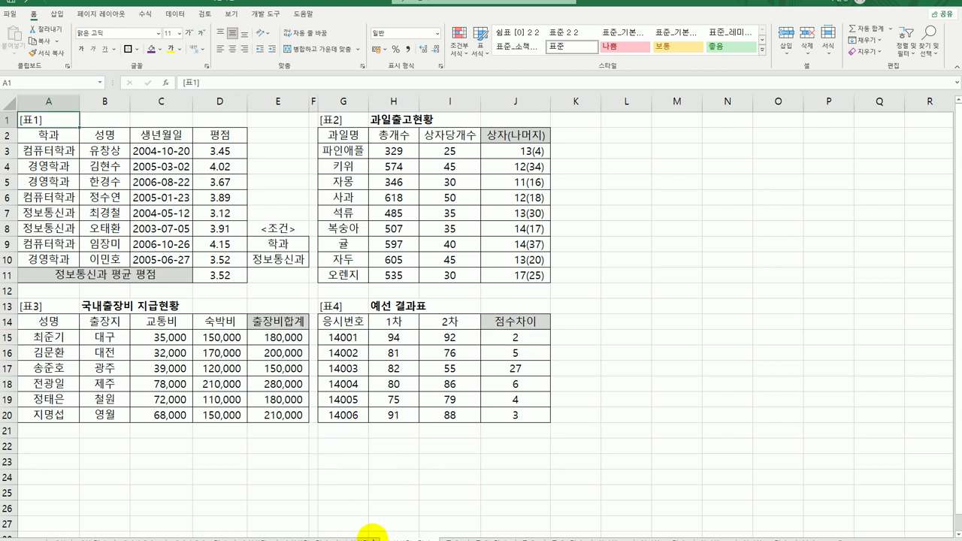
left_click(365, 535)
left_click(409, 535)
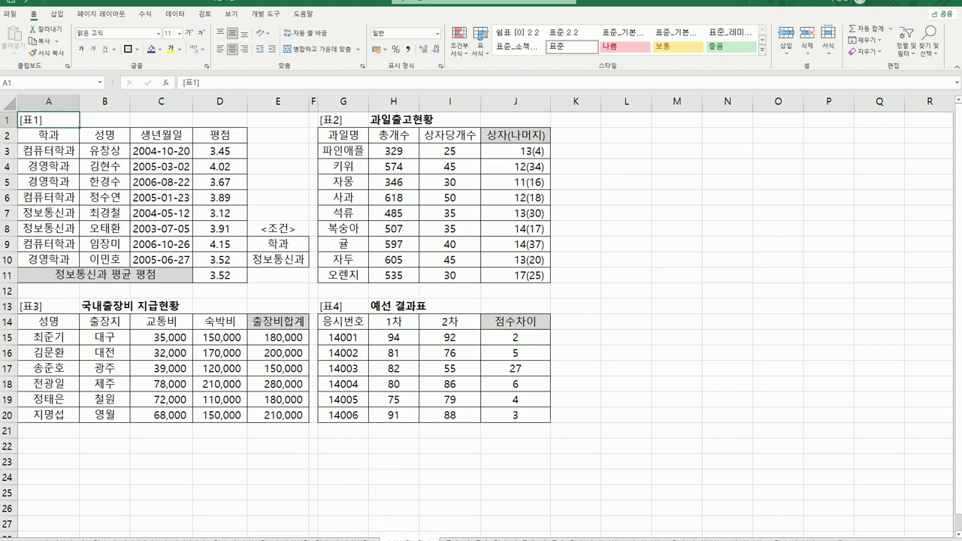
left_click(595, 490)
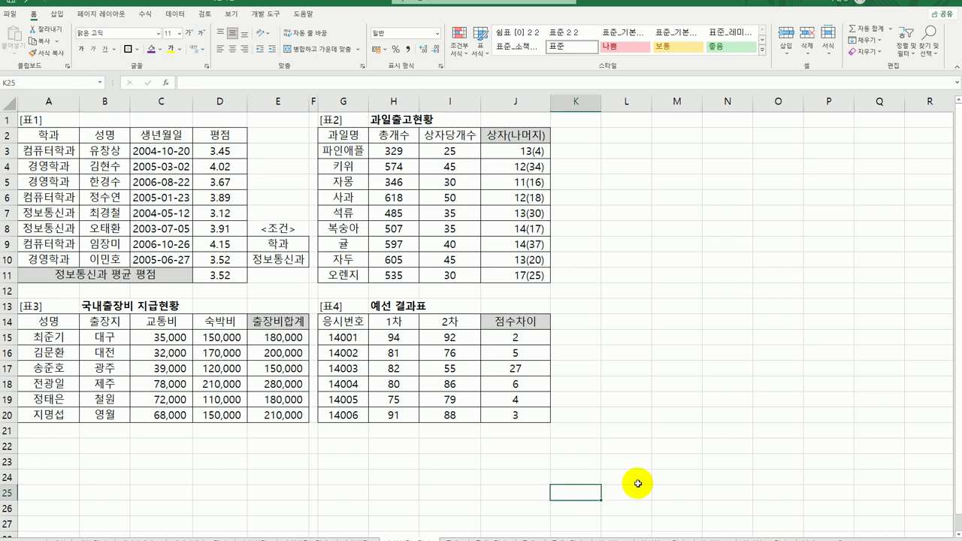